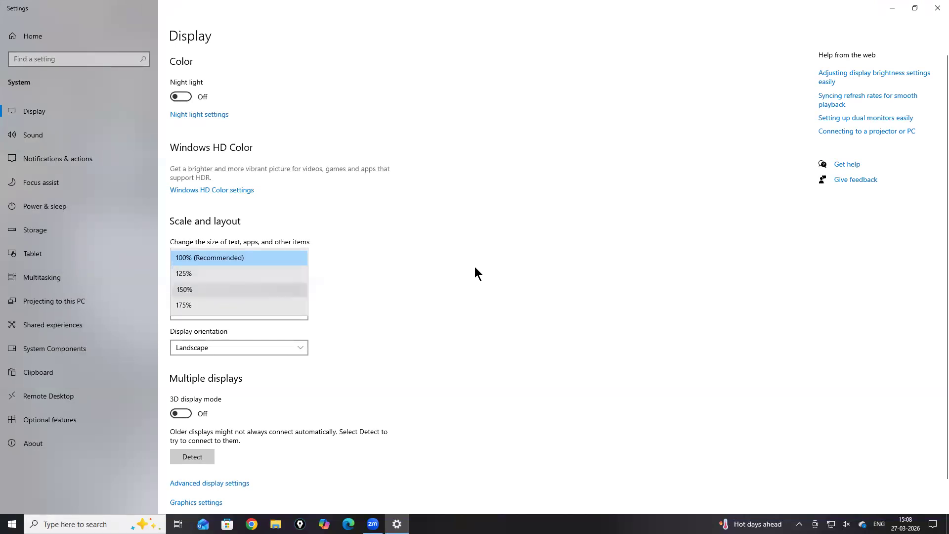
# Set the display scaling for text, apps and other items to 125% and close the Settings window
pyautogui.press('Return')
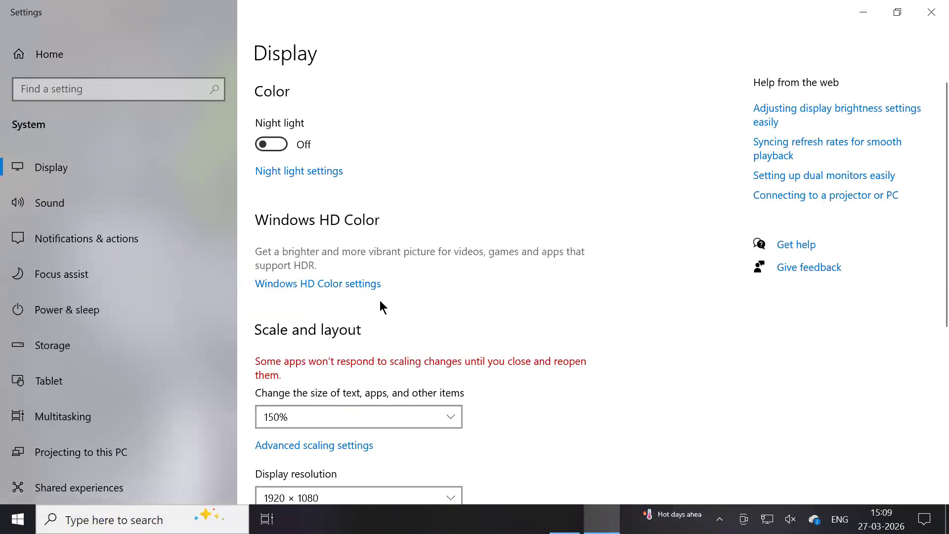
pyautogui.click(412, 416)
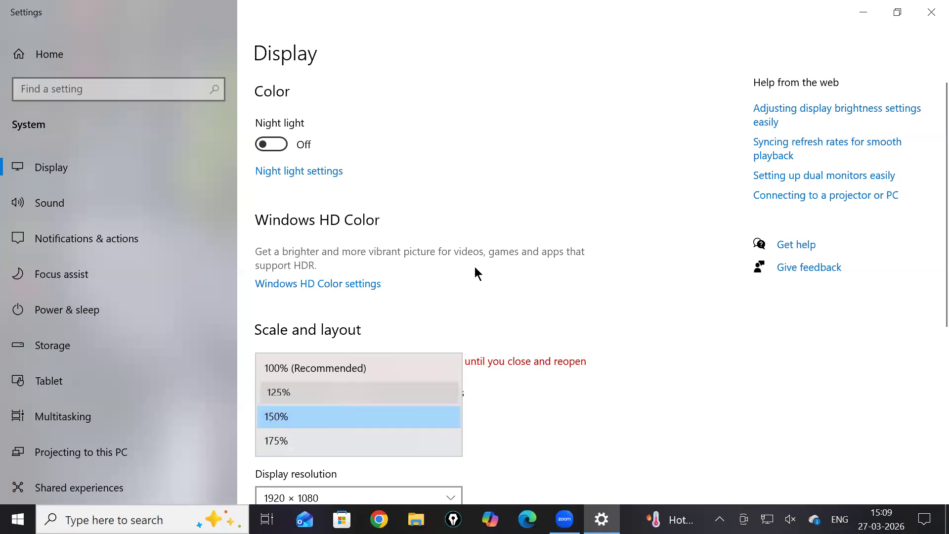
pyautogui.press('Return')
pyautogui.hotkey('alt', 'F4')
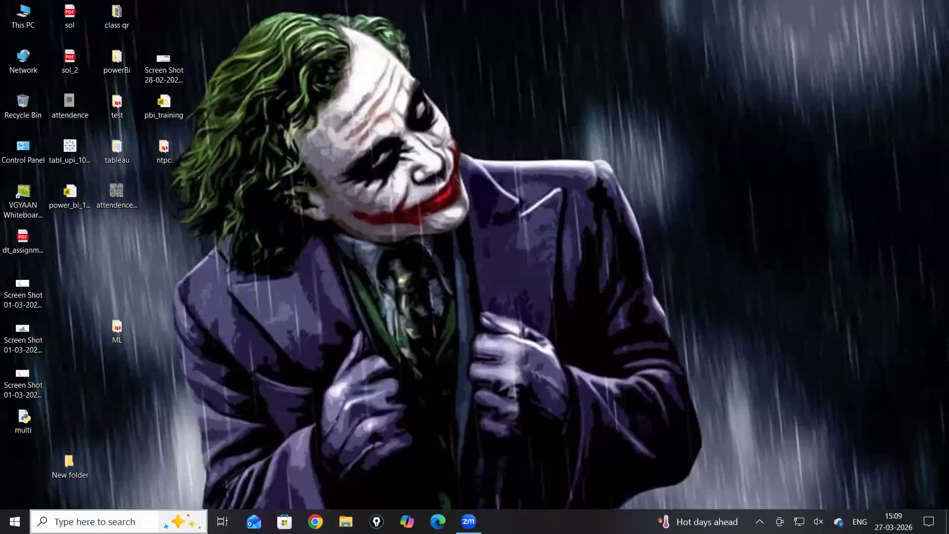
# Launch Excel and open the recent workbook indirect_functions_classwork
pyautogui.click(48, 520)
pyautogui.write('ex')
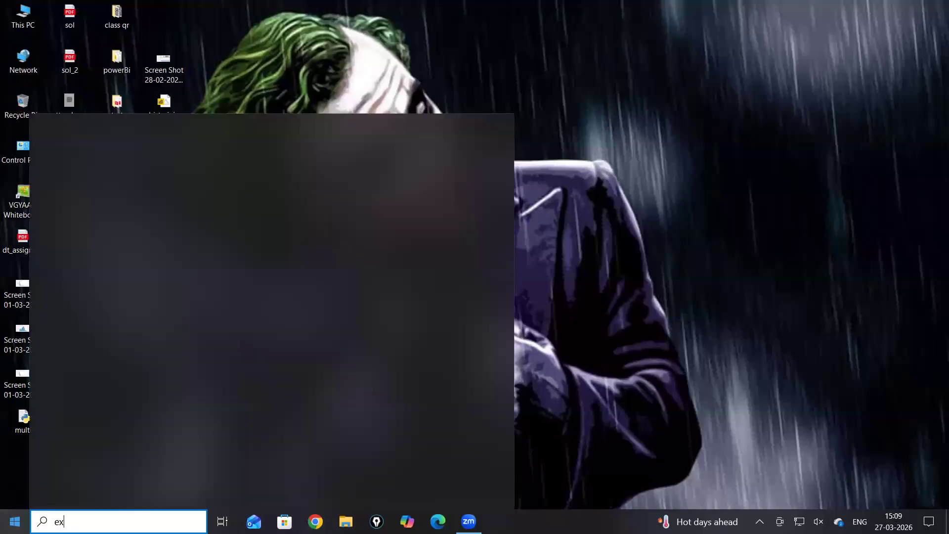
pyautogui.write('c')
pyautogui.press('Return')
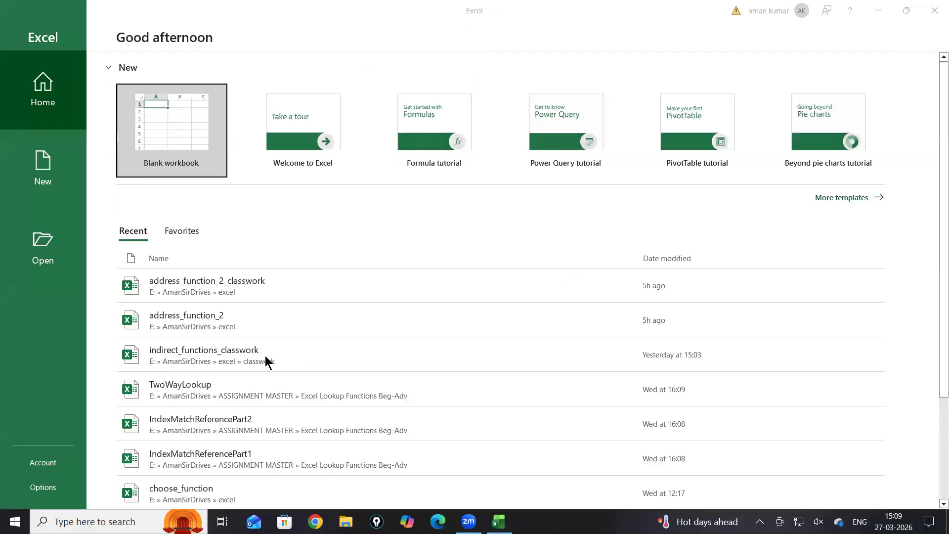
pyautogui.click(232, 354)
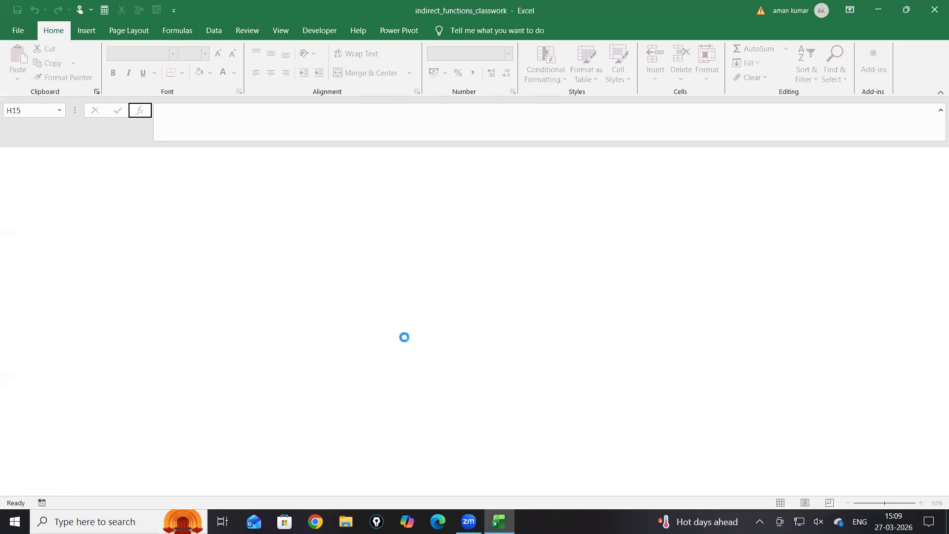
# Look through the indirect_with_wildcard, wild_card_indirect, individual sales and china sheets, and close the workbook
pyautogui.click(191, 490)
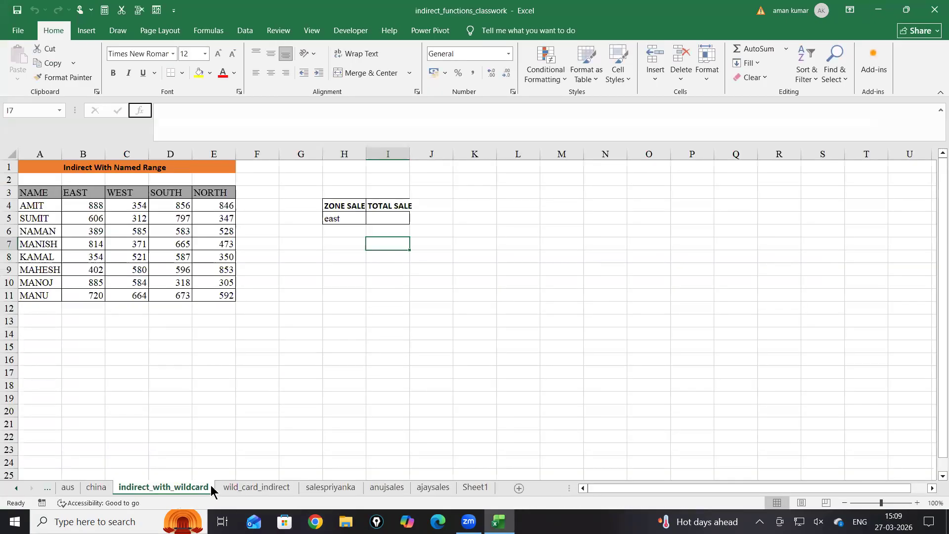
pyautogui.click(289, 490)
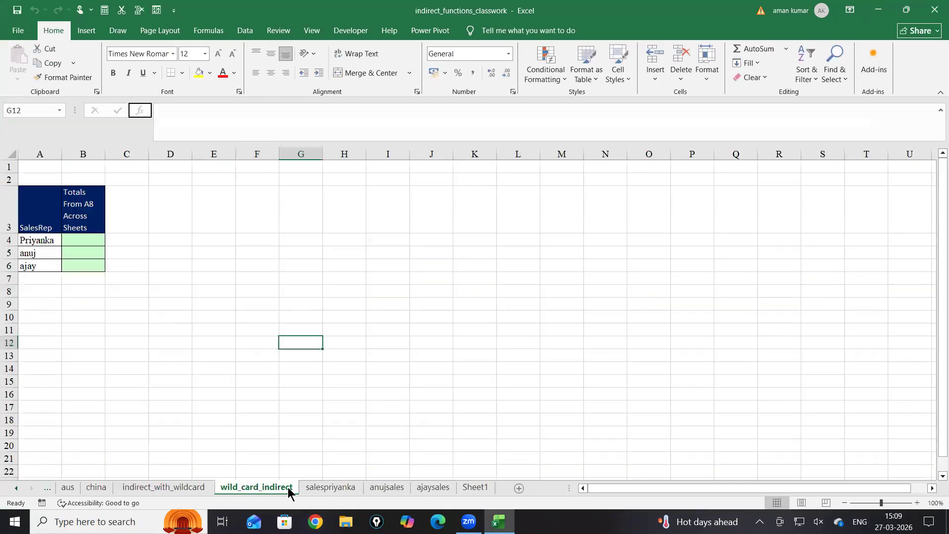
pyautogui.click(341, 489)
pyautogui.click(383, 490)
pyautogui.click(326, 490)
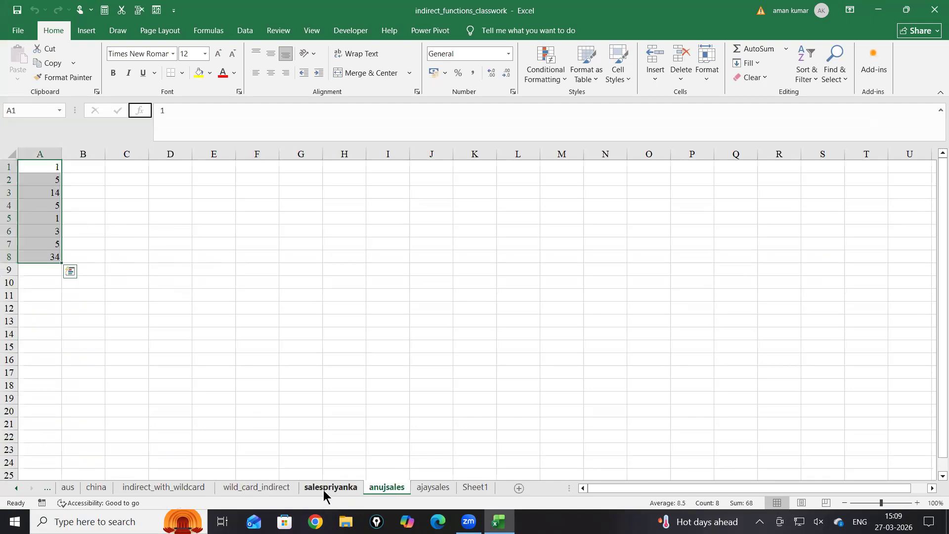
pyautogui.click(165, 490)
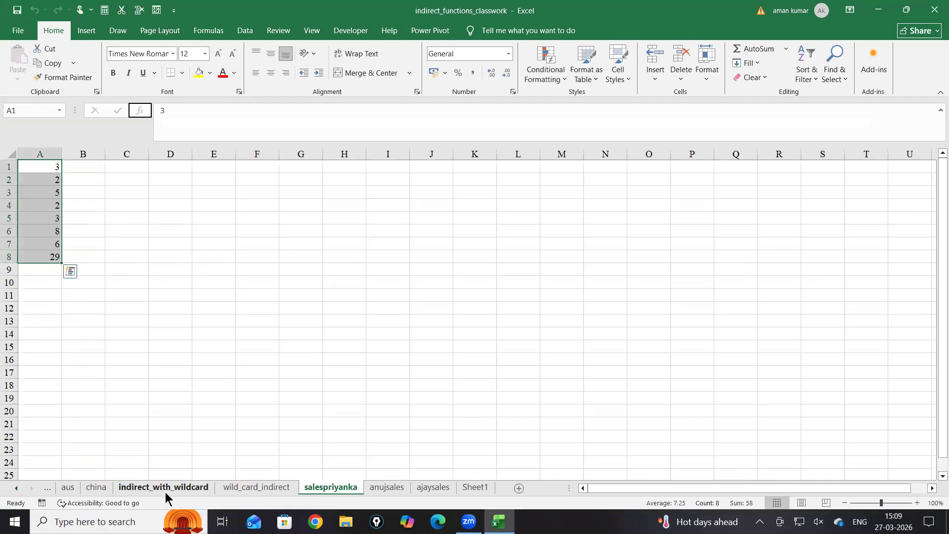
pyautogui.click(95, 489)
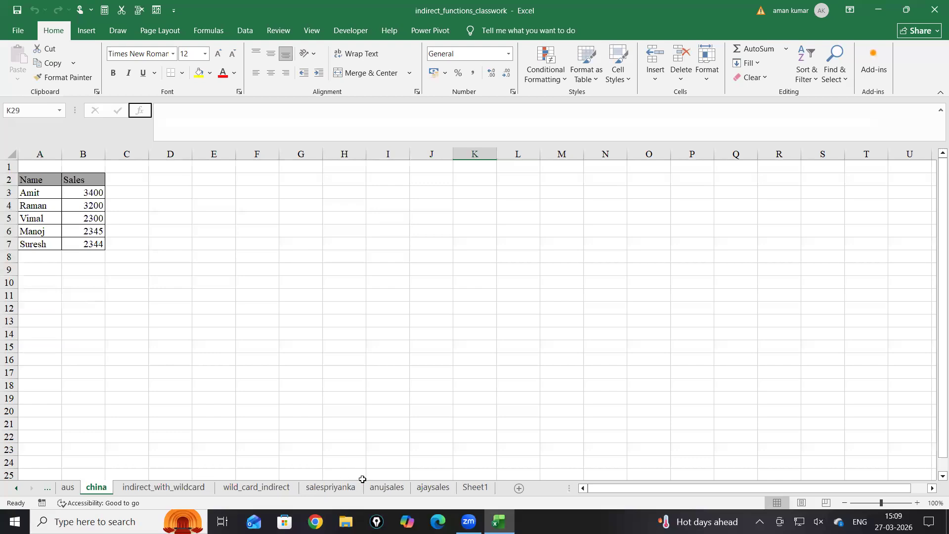
pyautogui.click(935, 10)
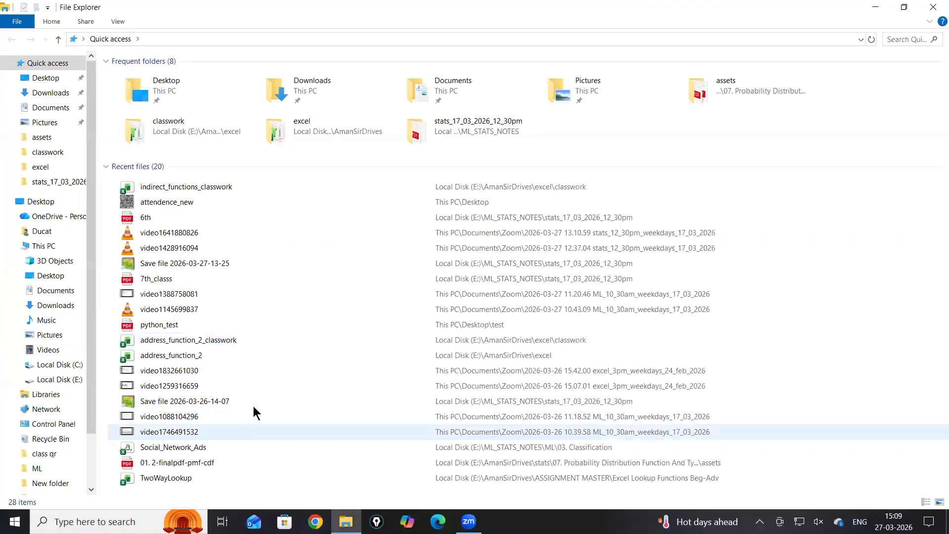
# Open the recent workbook address_function_2_classwork from File Explorer and show its address_1 sheet
pyautogui.doubleClick(216, 341)
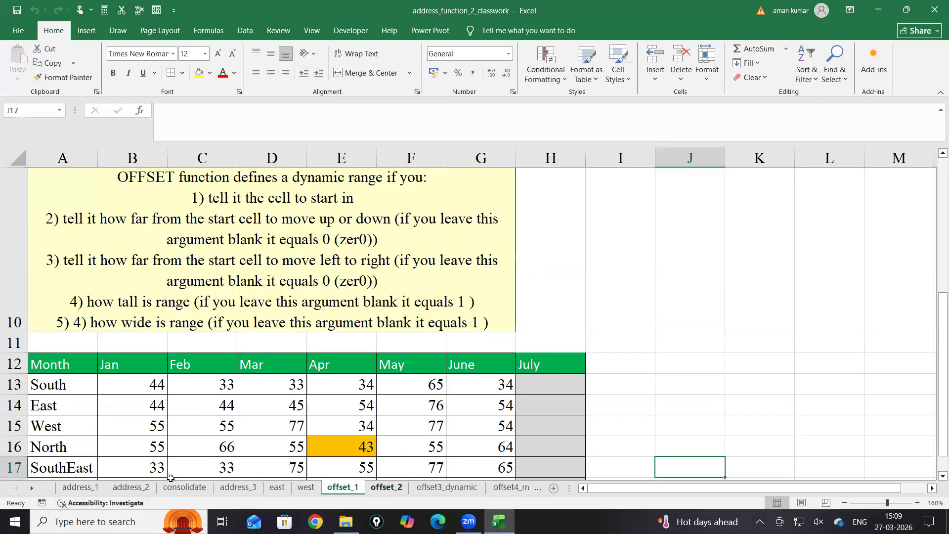
pyautogui.click(80, 487)
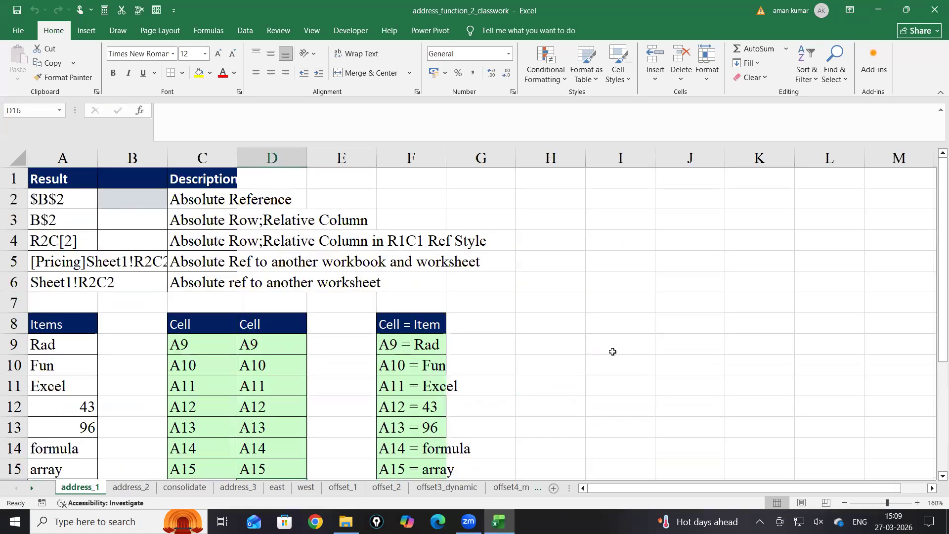
pyautogui.click(583, 363)
pyautogui.click(577, 307)
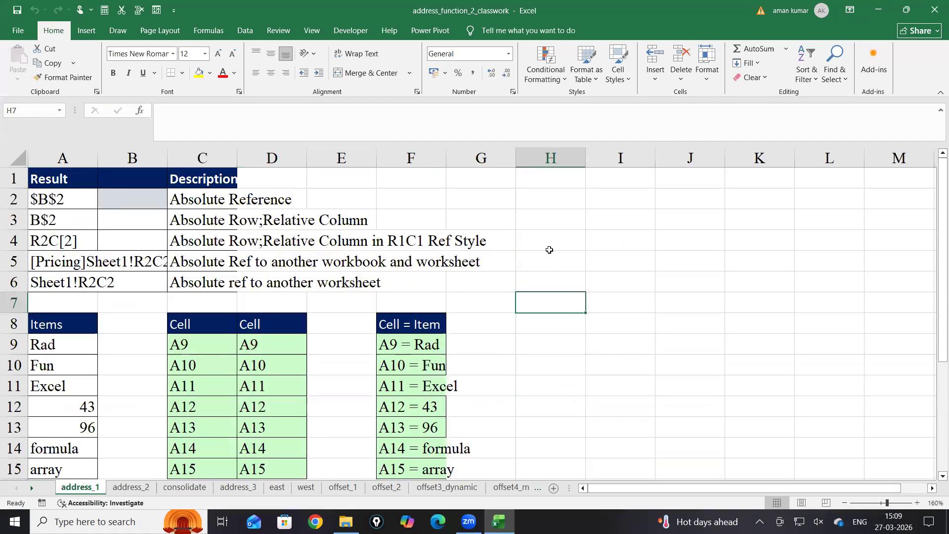
pyautogui.click(578, 258)
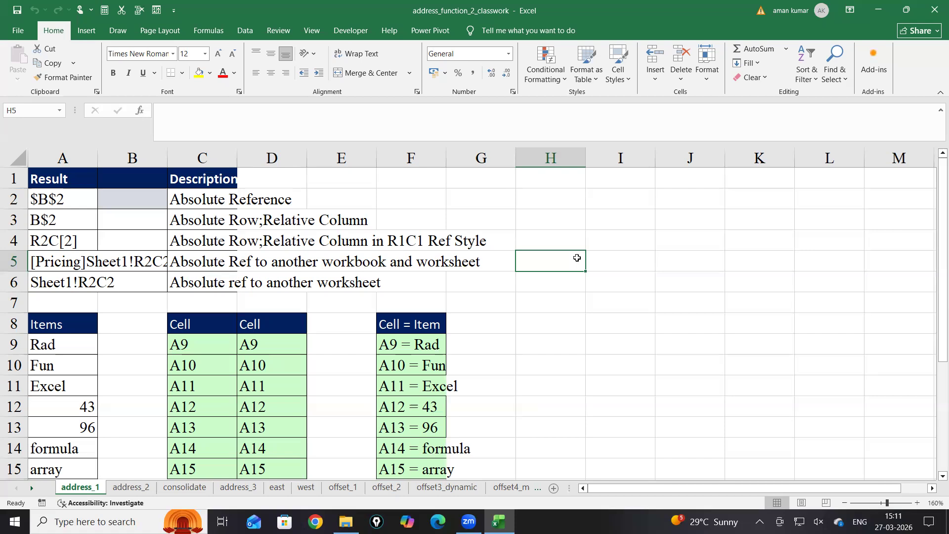
pyautogui.click(622, 225)
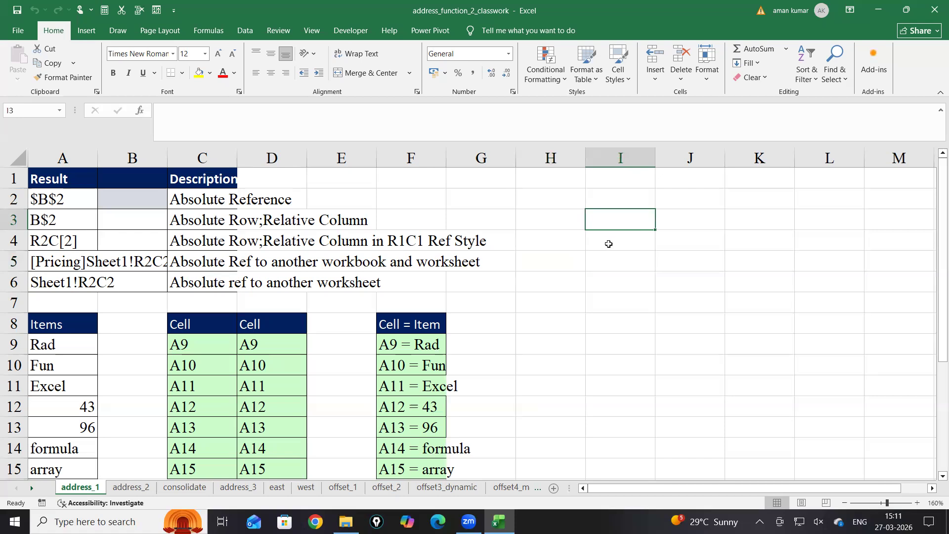
pyautogui.click(625, 261)
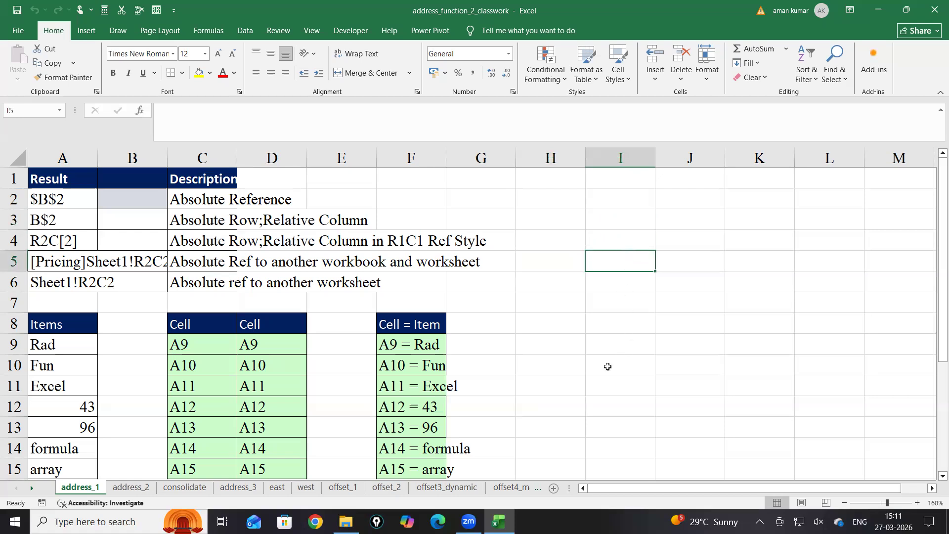
pyautogui.click(614, 282)
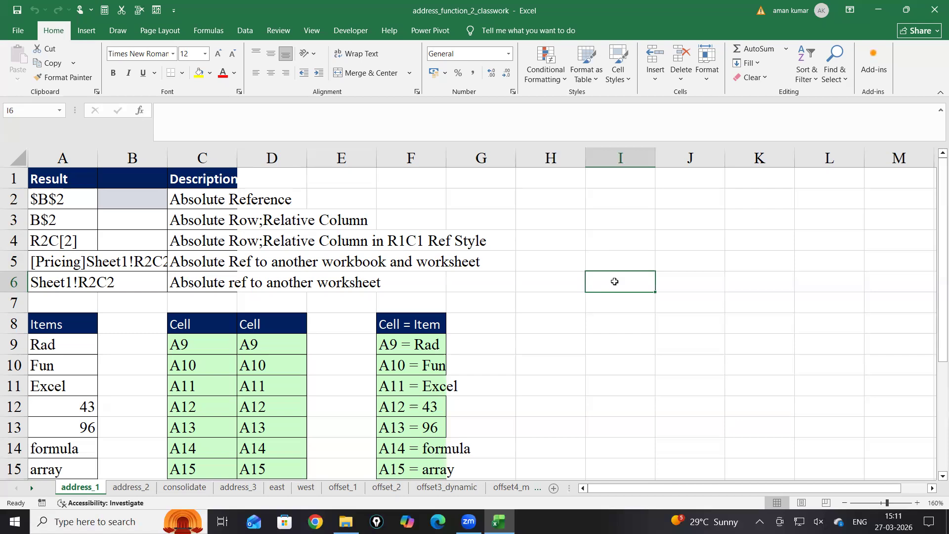
pyautogui.click(660, 245)
# Enter the formula =ADDRESS(1,6) in cell I4 of the address_1 sheet
pyautogui.click(629, 243)
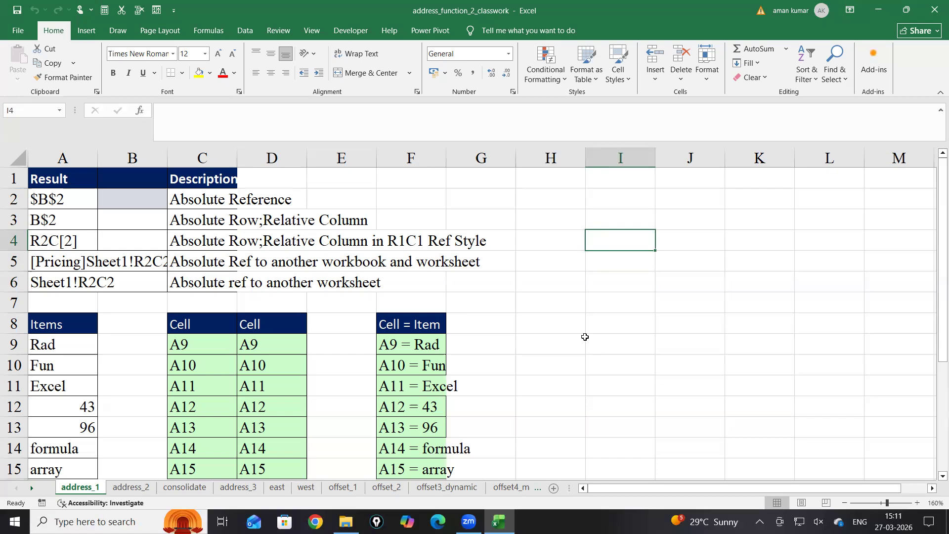
pyautogui.write('=add')
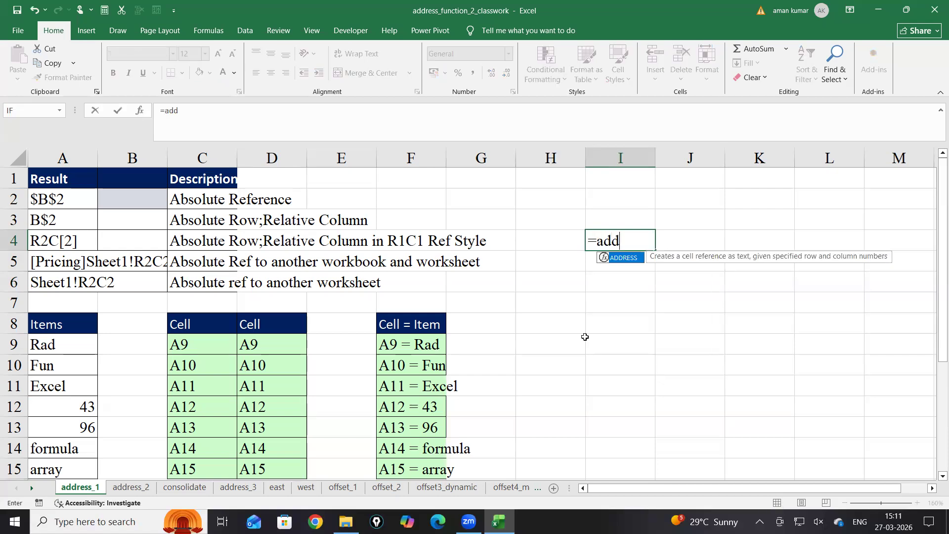
pyautogui.press('Tab')
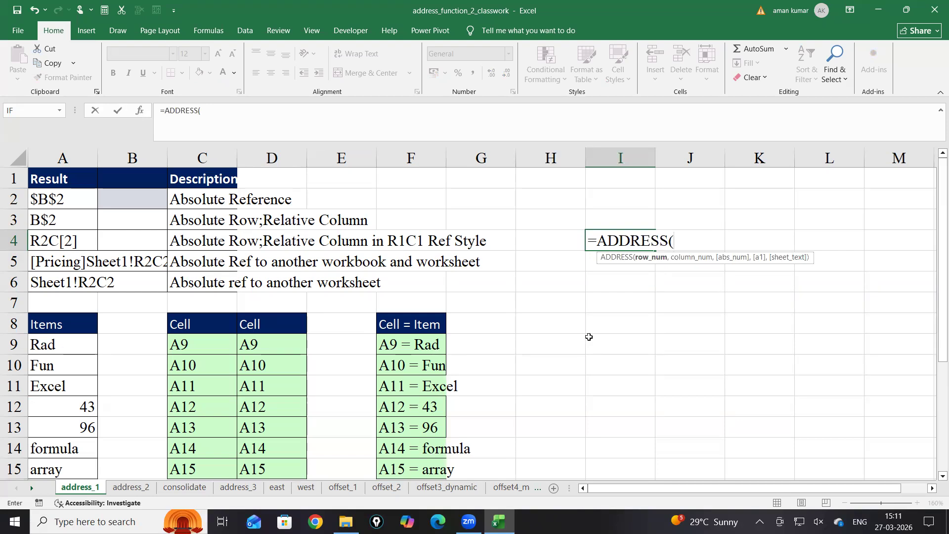
pyautogui.write('1,')
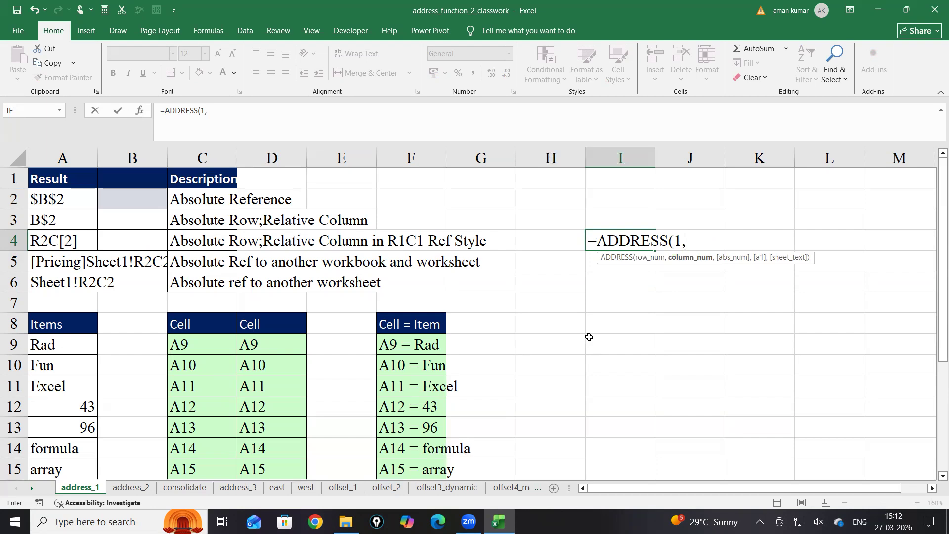
pyautogui.write('6)')
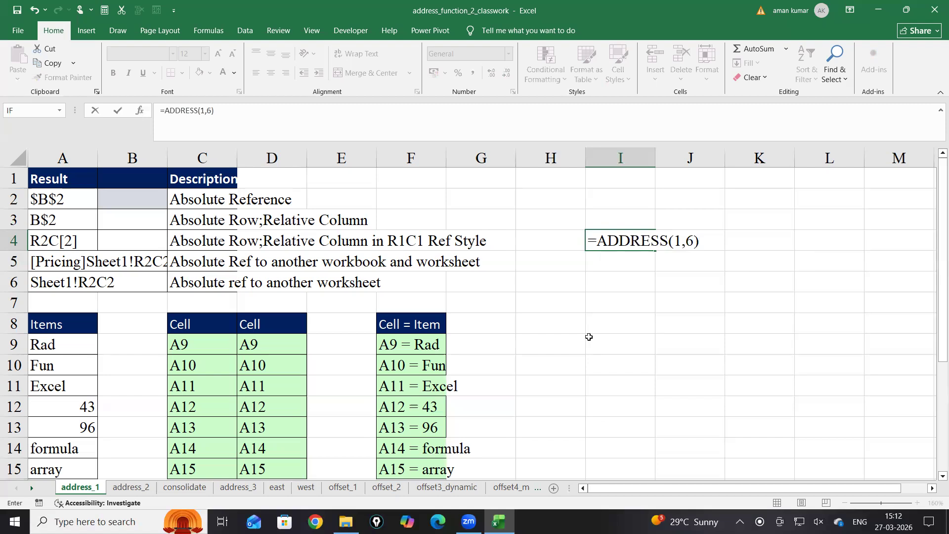
pyautogui.press('Return')
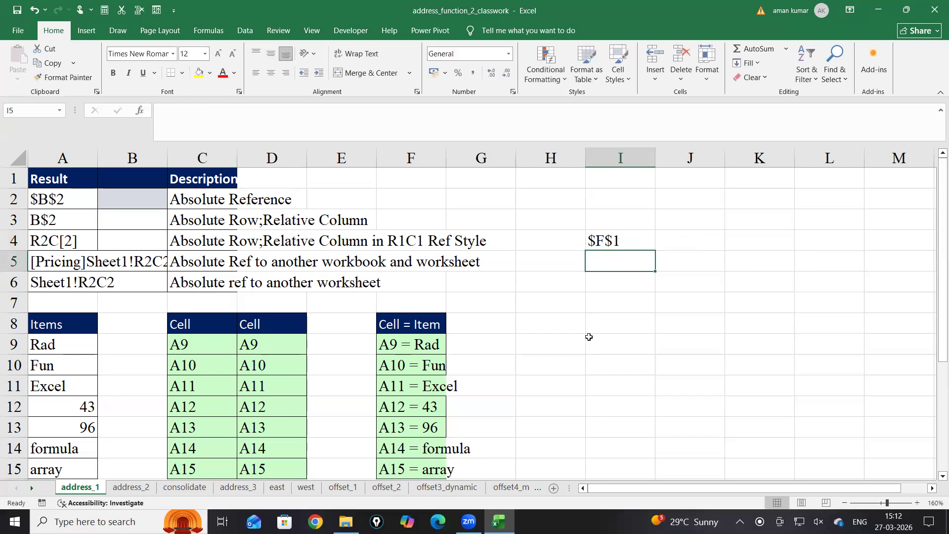
# Clear the ADDRESS formula from cell I4 on the address_1 sheet
pyautogui.doubleClick(629, 240)
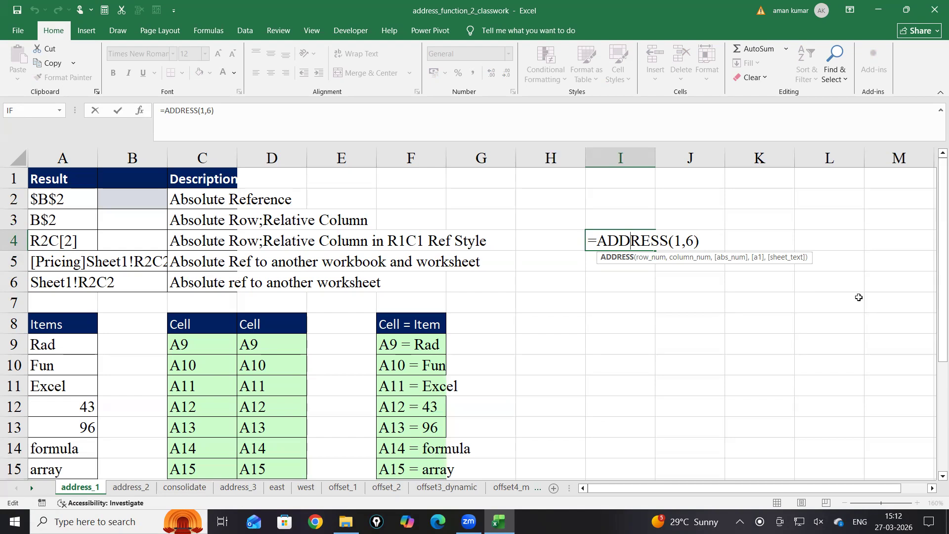
pyautogui.moveTo(589, 241); pyautogui.dragTo(724, 243)
pyautogui.press('BackSpace')
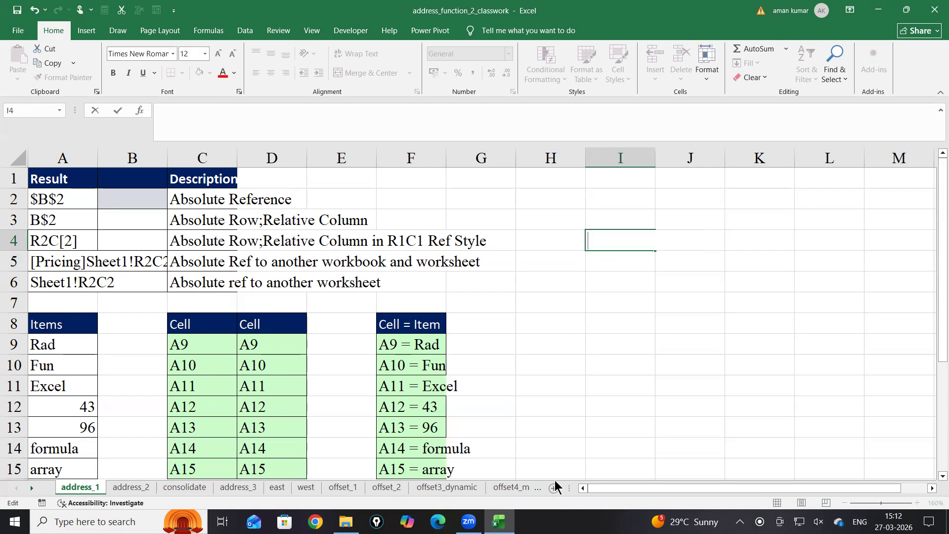
pyautogui.click(657, 402)
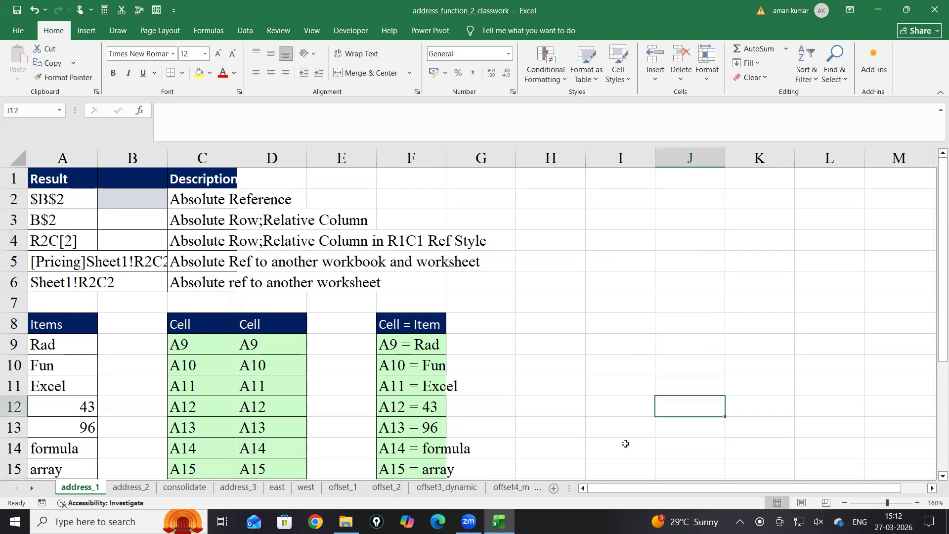
# Add a new worksheet after address_1 and highlight row 2, column E and their intersection, cell E2
pyautogui.click(554, 488)
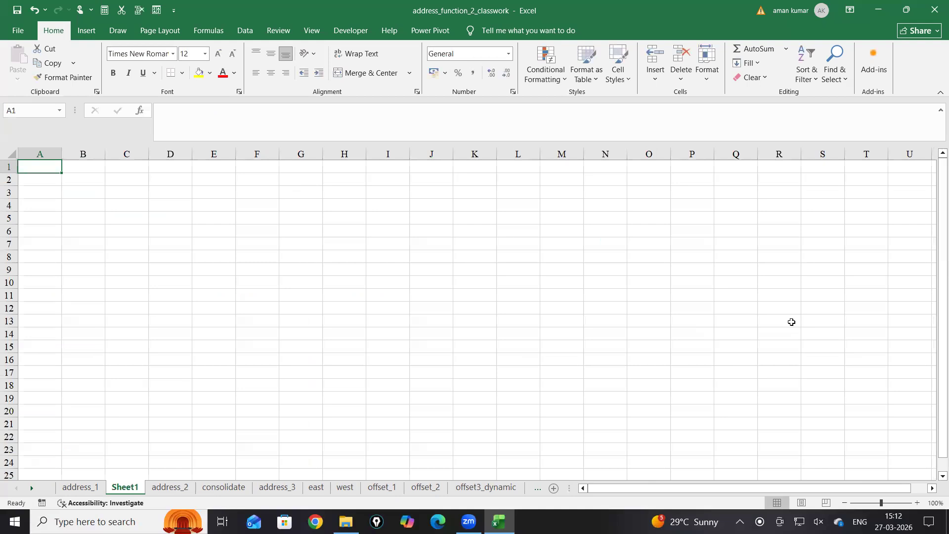
pyautogui.scroll(7, 566, 366)
pyautogui.scroll(3, 566, 366)
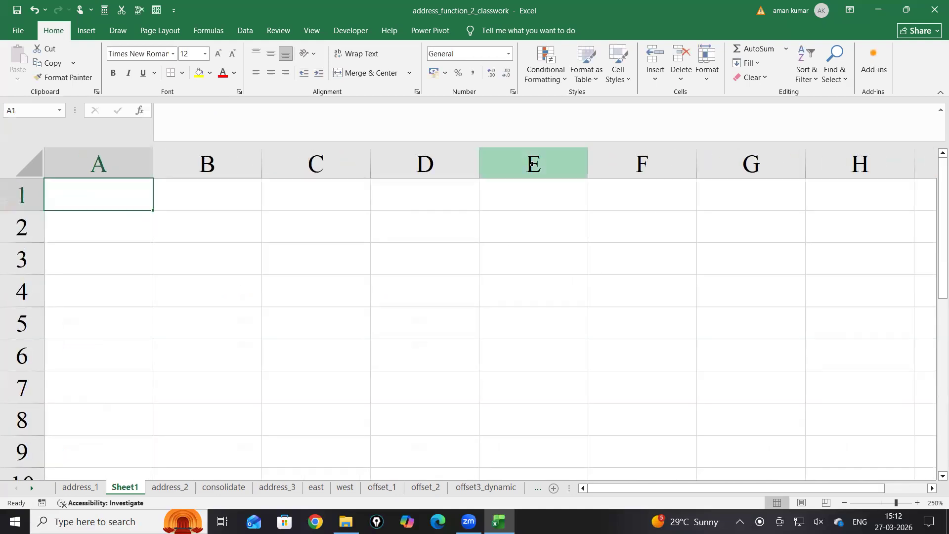
pyautogui.click(35, 227)
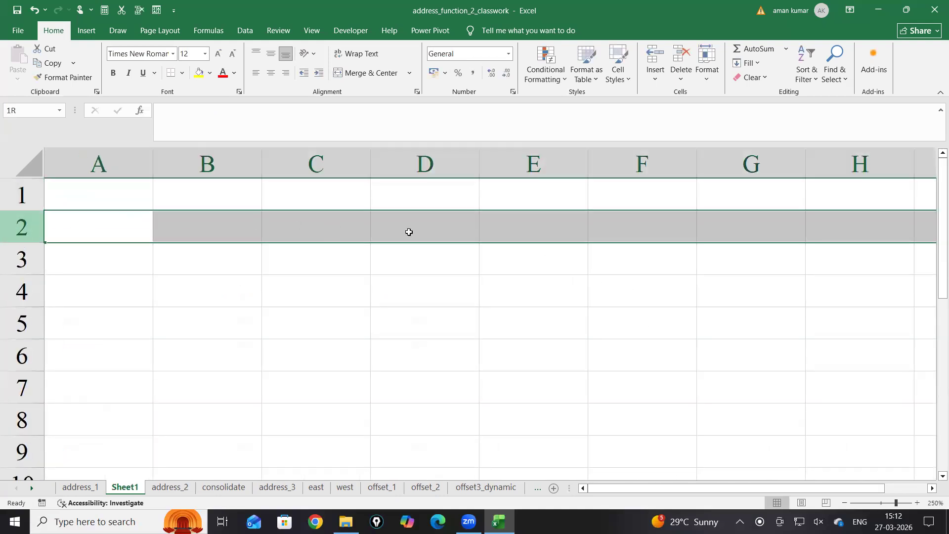
pyautogui.click(537, 151)
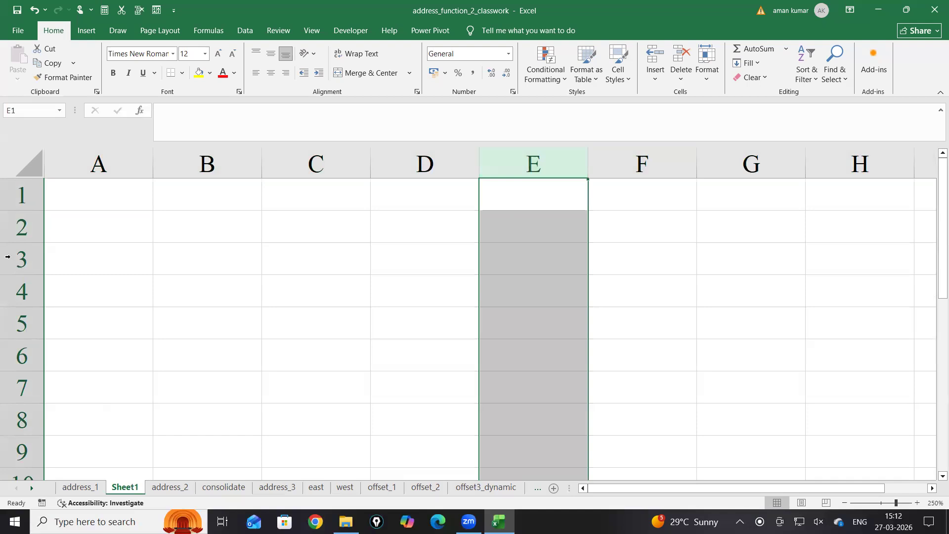
pyautogui.click(512, 229)
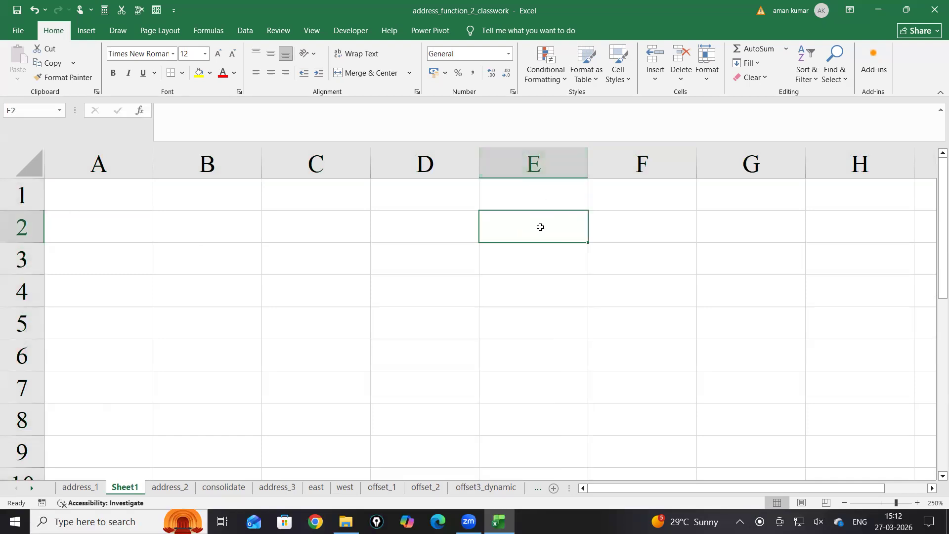
# Enter the formula =ADDRESS(2,5) in cell C4 of the new sheet
pyautogui.doubleClick(353, 301)
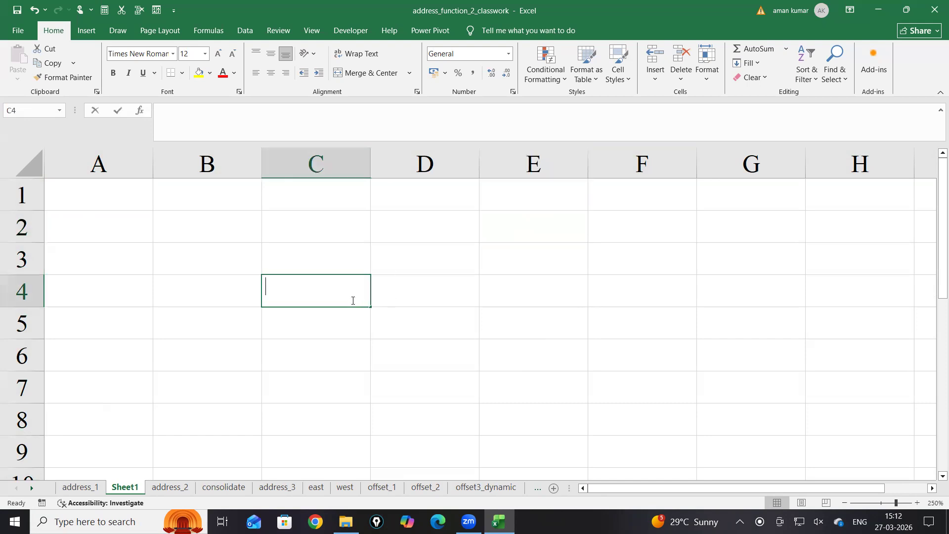
pyautogui.write('=ad')
pyautogui.press('Tab')
pyautogui.write('2,5)')
pyautogui.press('Return')
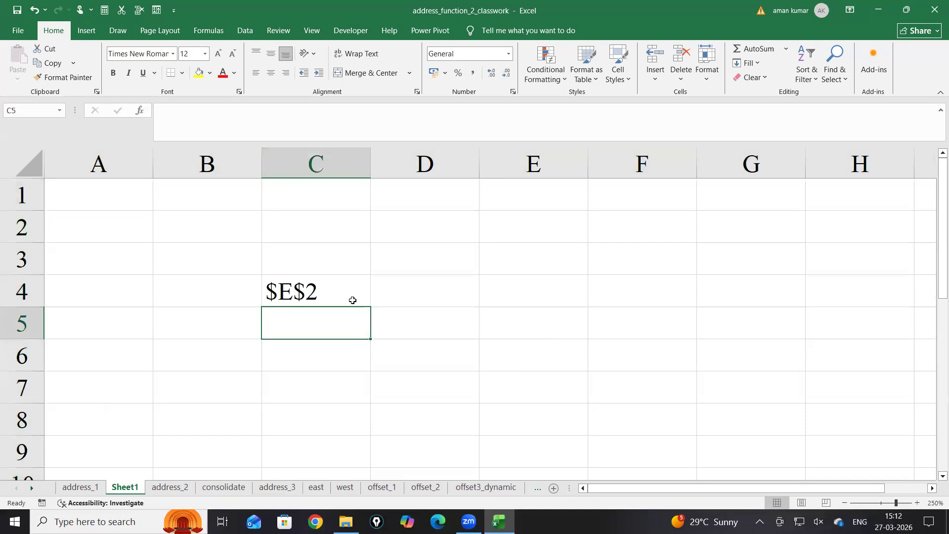
# Set the column number in cell C4's ADDRESS formula to 100, making it =ADDRESS(2,100)
pyautogui.doubleClick(353, 300)
pyautogui.click(415, 295)
pyautogui.doubleClick(424, 294)
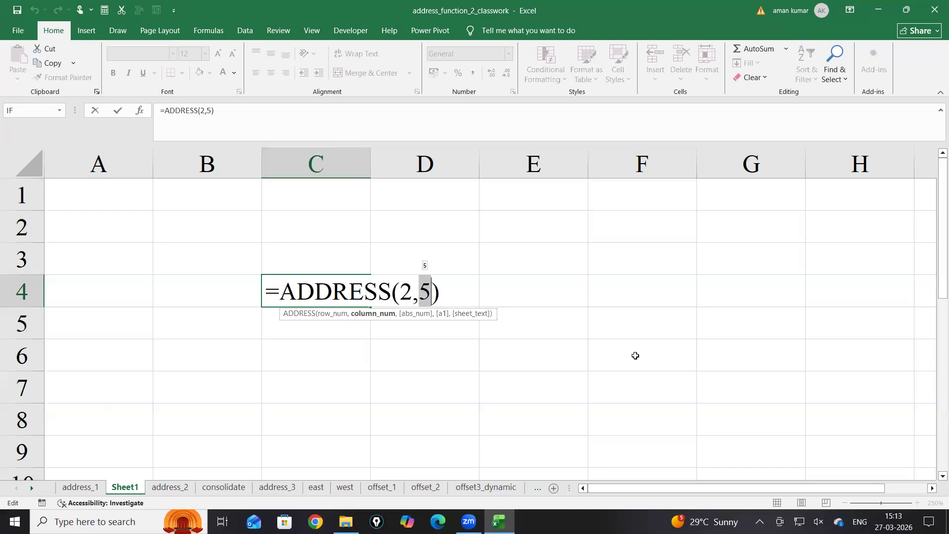
pyautogui.write('100')
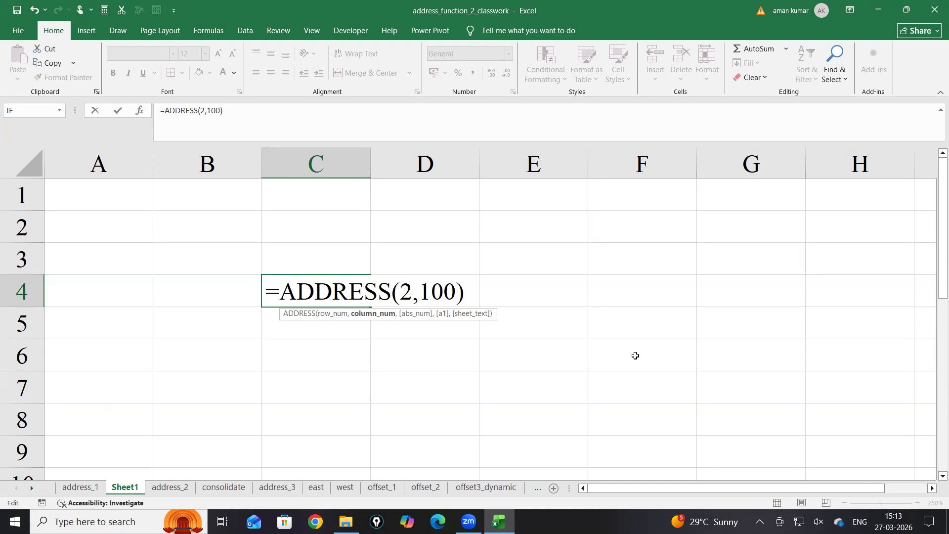
pyautogui.press('Return')
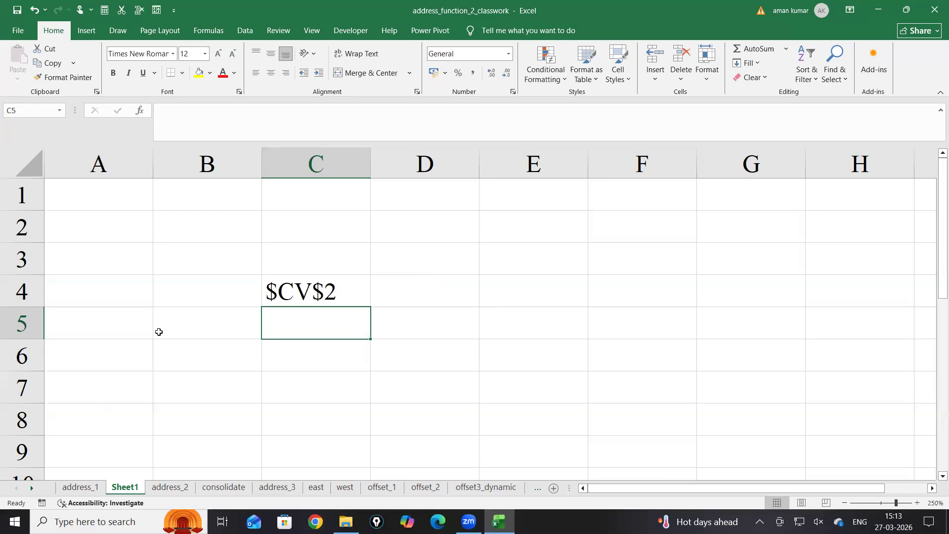
# Enter =ADDRESS(1,4,4) in cell C6 to return a relative reference, and reopen the formula to review its arguments
pyautogui.click(240, 328)
pyautogui.click(311, 352)
pyautogui.write('=ad')
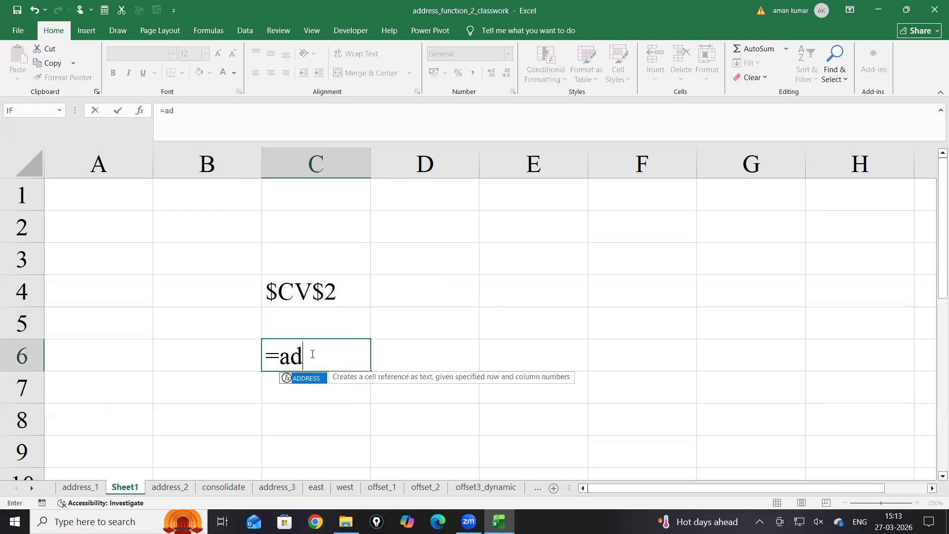
pyautogui.press('Tab')
pyautogui.write('1,4')
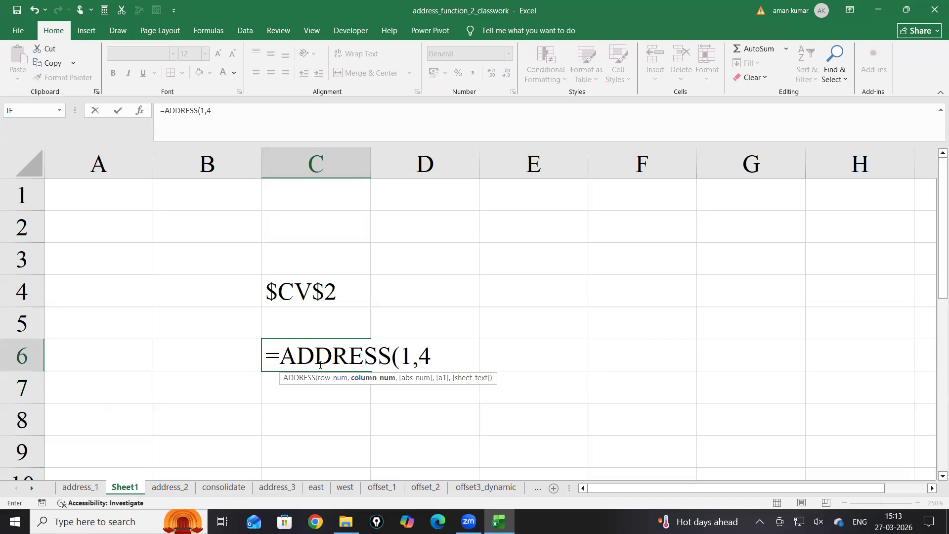
pyautogui.write(',')
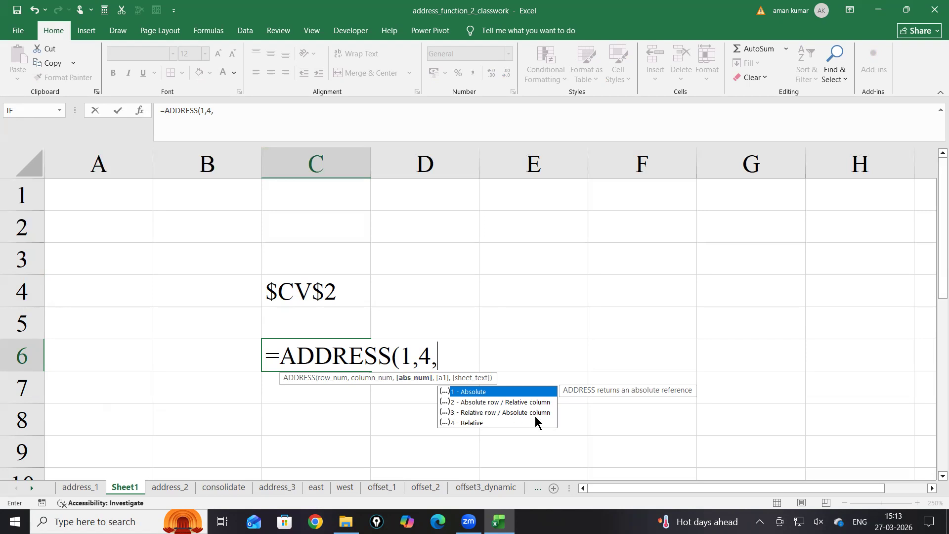
pyautogui.write('4')
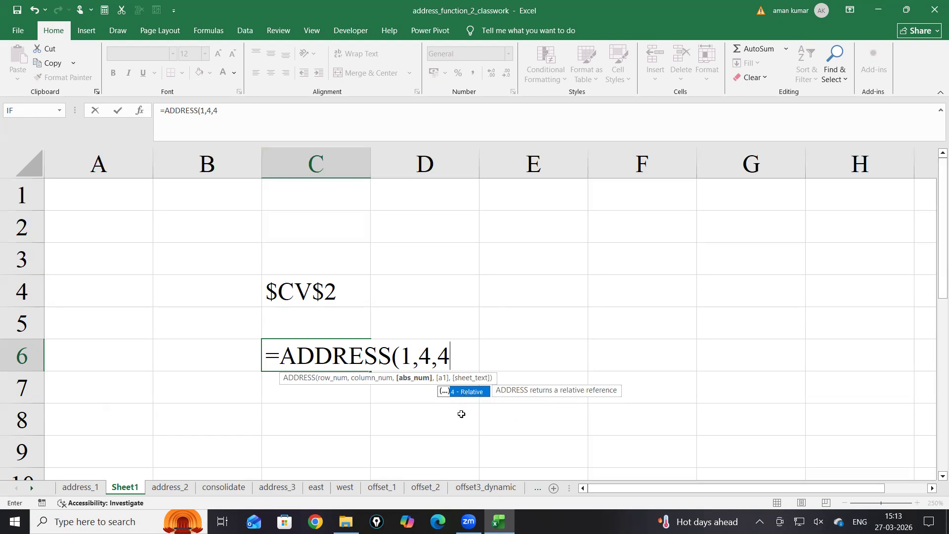
pyautogui.write(')')
pyautogui.press('Return')
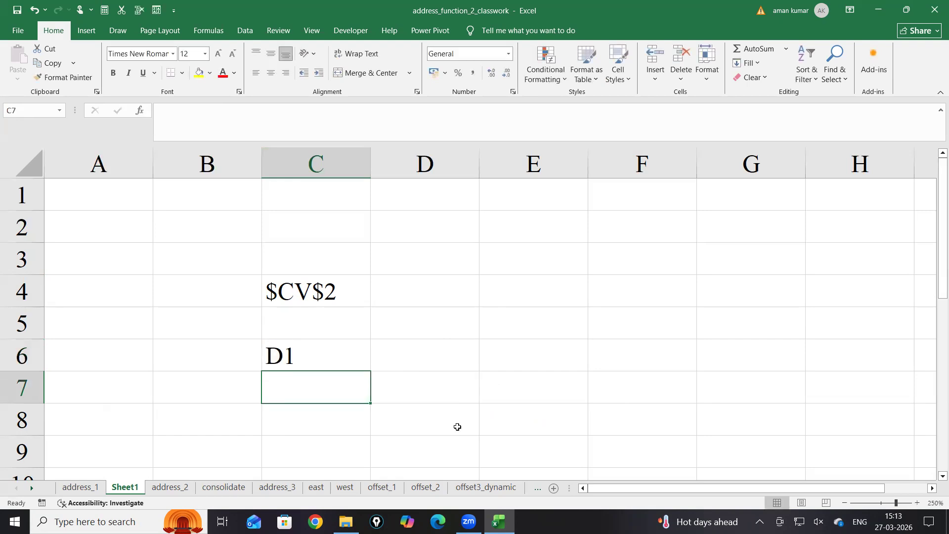
pyautogui.doubleClick(332, 355)
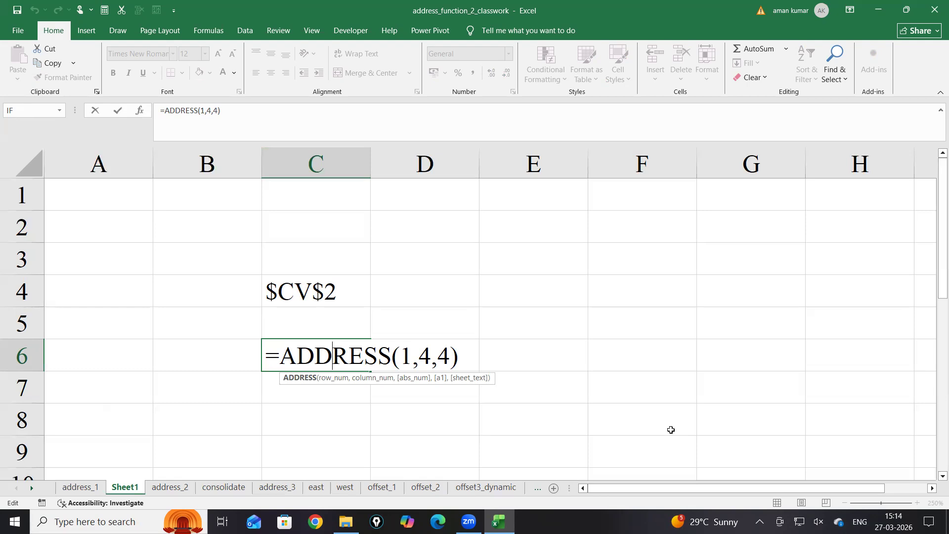
# Open the offset_1 sheet and examine its monthly table by region and the OFFSET cell below it
pyautogui.click(382, 487)
pyautogui.scroll(-5, 462, 413)
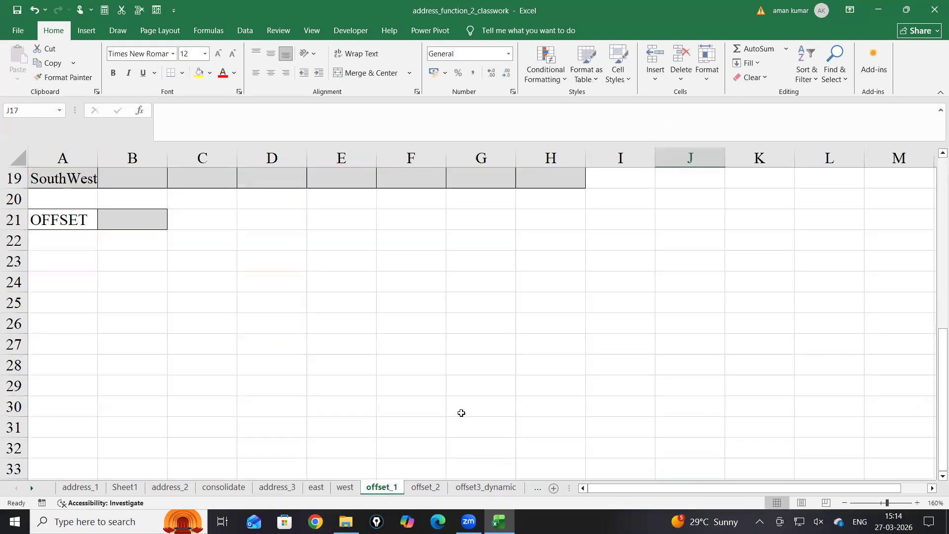
pyautogui.scroll(6, 456, 418)
pyautogui.scroll(-4, 510, 408)
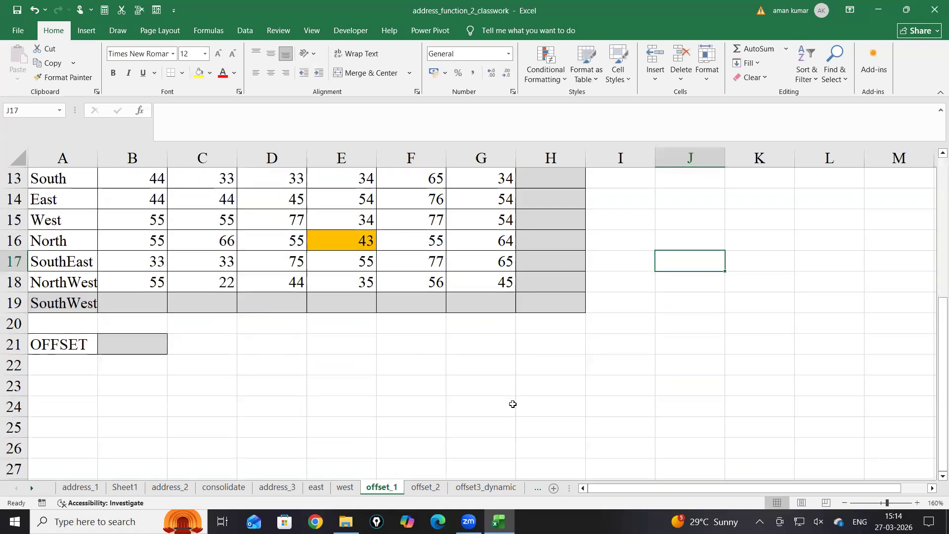
pyautogui.scroll(-1, 513, 404)
pyautogui.scroll(2, 513, 404)
pyautogui.keyDown('ctrl'); pyautogui.scroll(-1, 513, 404); pyautogui.keyUp('ctrl')
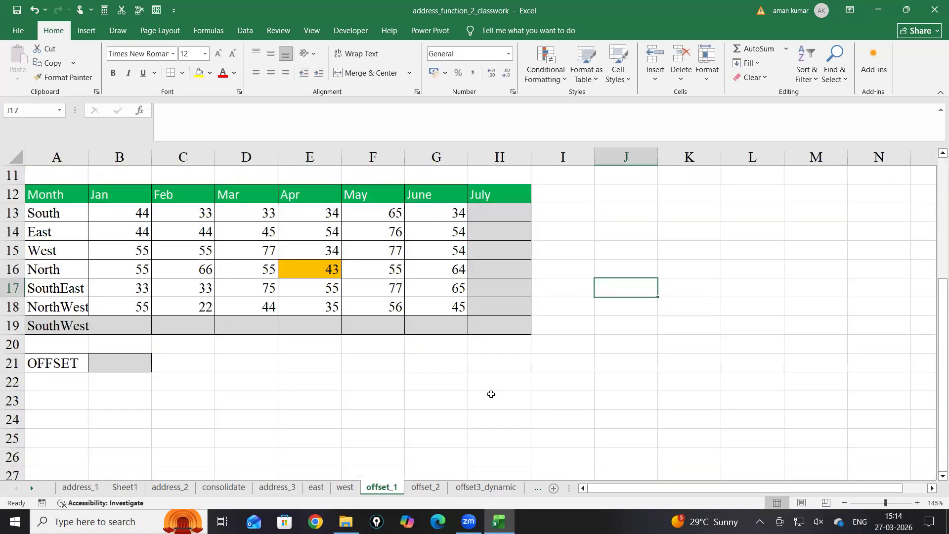
pyautogui.click(334, 379)
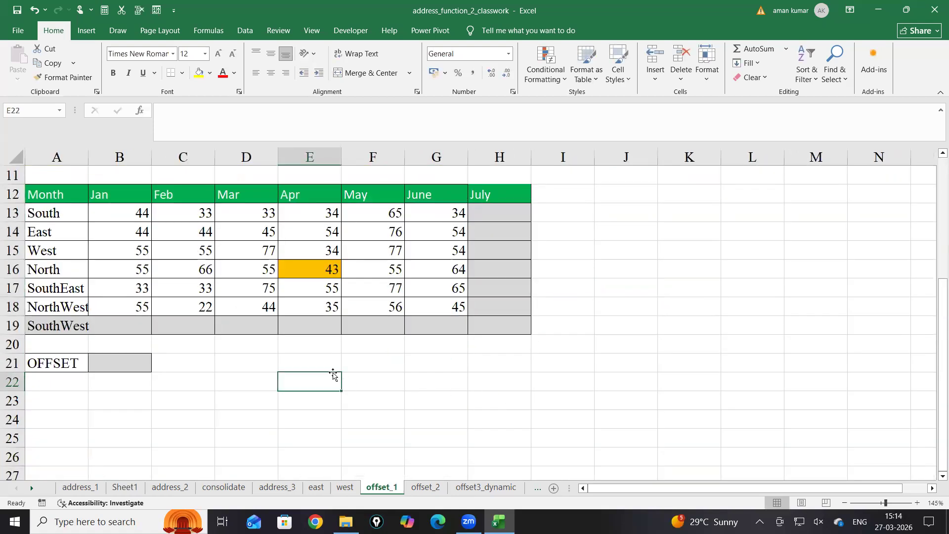
pyautogui.click(319, 367)
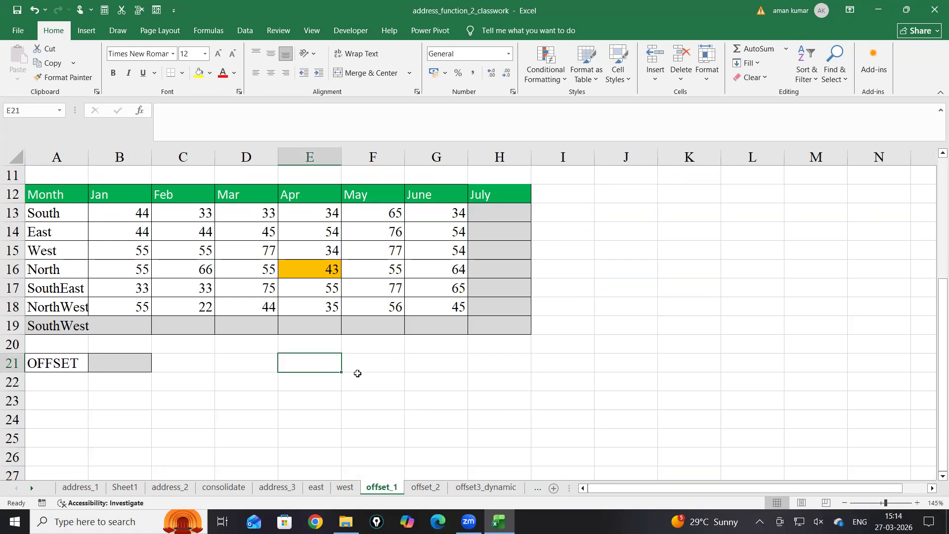
# Look over the offset3_dynamic sheet and the other sheet names, and return to the monthly table on offset_1
pyautogui.click(503, 489)
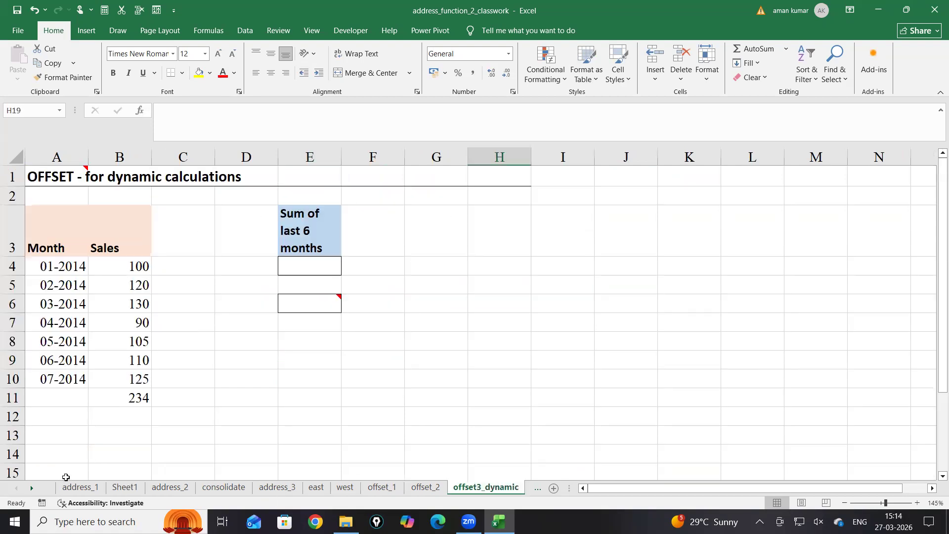
pyautogui.scroll(-5, 66, 477)
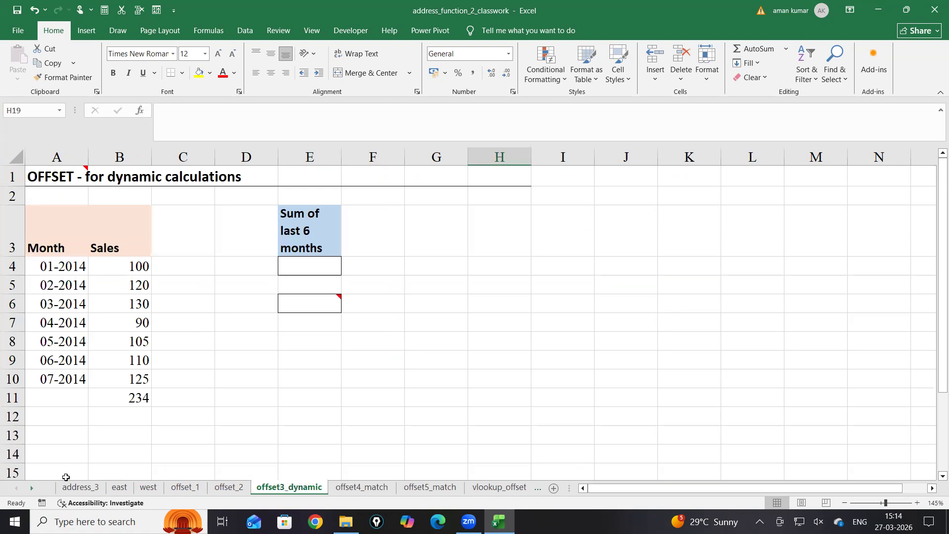
pyautogui.scroll(5, 65, 477)
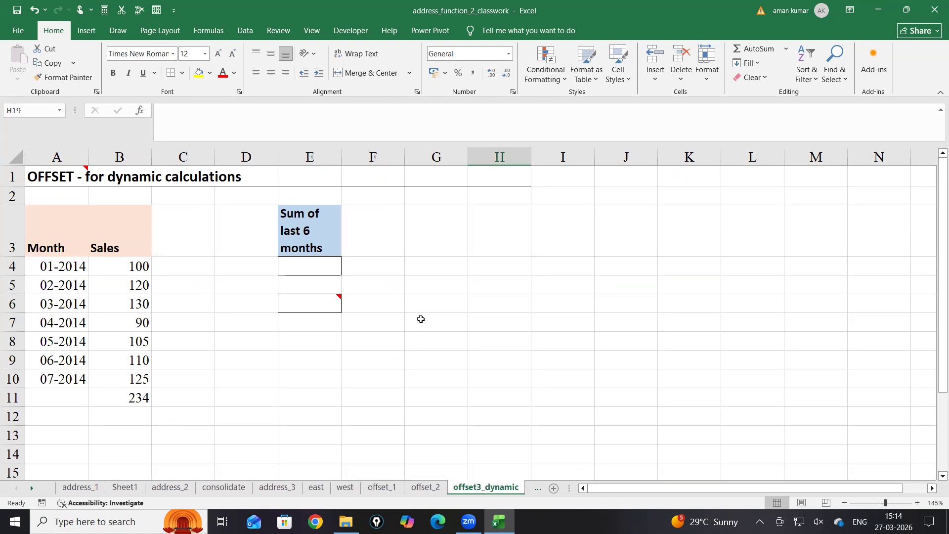
pyautogui.click(440, 487)
pyautogui.click(381, 488)
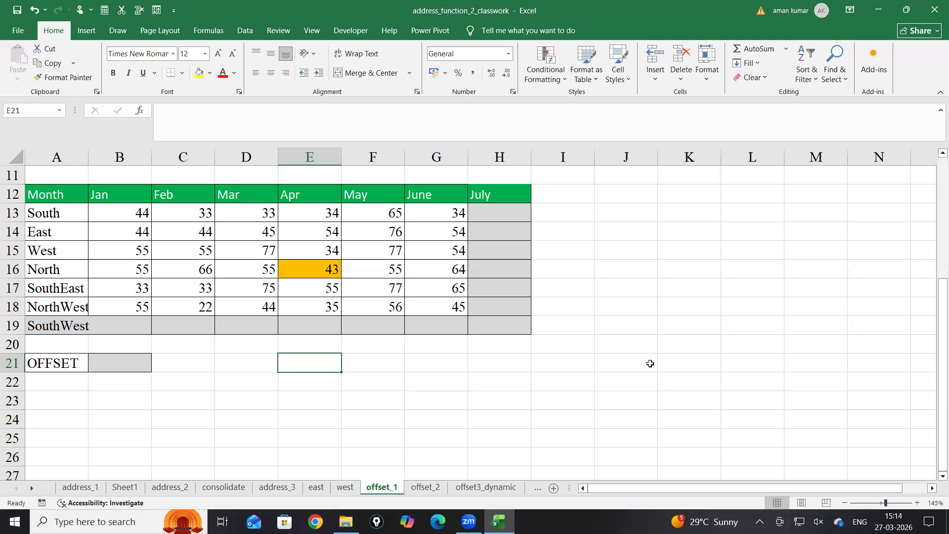
pyautogui.scroll(1, 658, 371)
pyautogui.scroll(3, 701, 381)
pyautogui.scroll(-5, 700, 380)
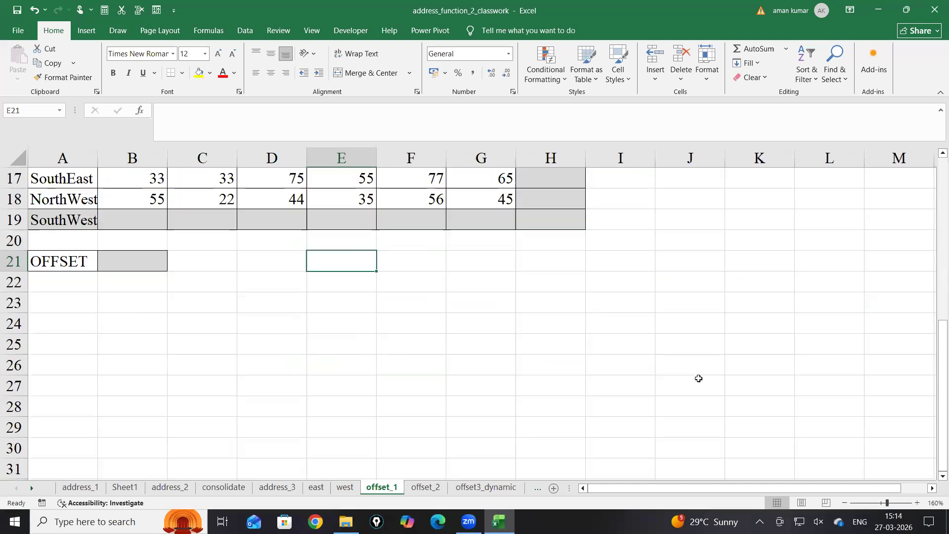
pyautogui.scroll(1, 694, 379)
pyautogui.scroll(1, 694, 378)
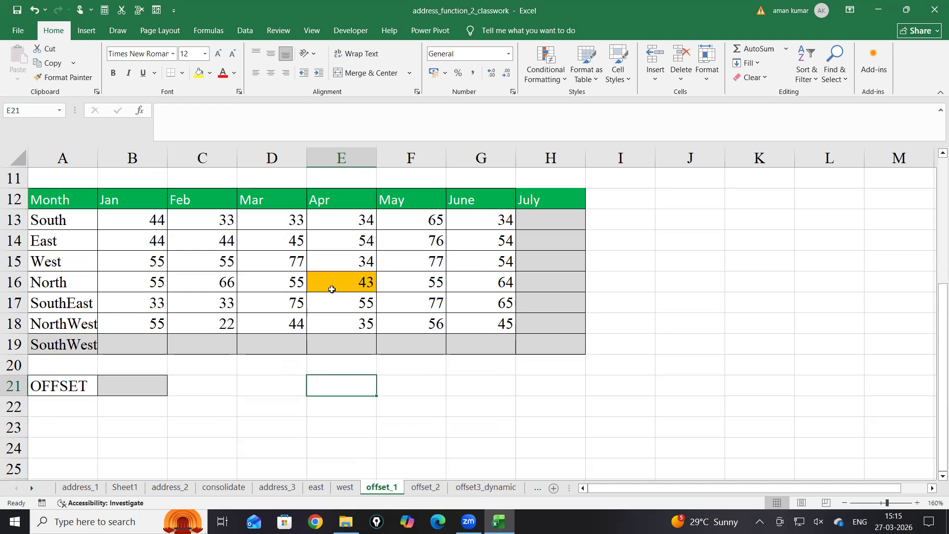
# Highlight the table A12:H19, the North row, the Apr header and their intersection, cell E16
pyautogui.moveTo(55, 200); pyautogui.dragTo(569, 349)
pyautogui.click(356, 282)
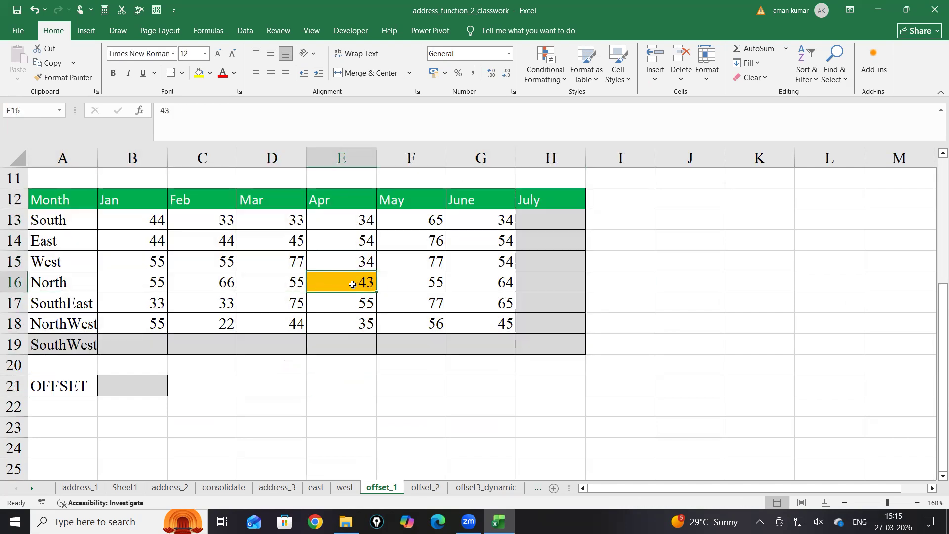
pyautogui.click(14, 283)
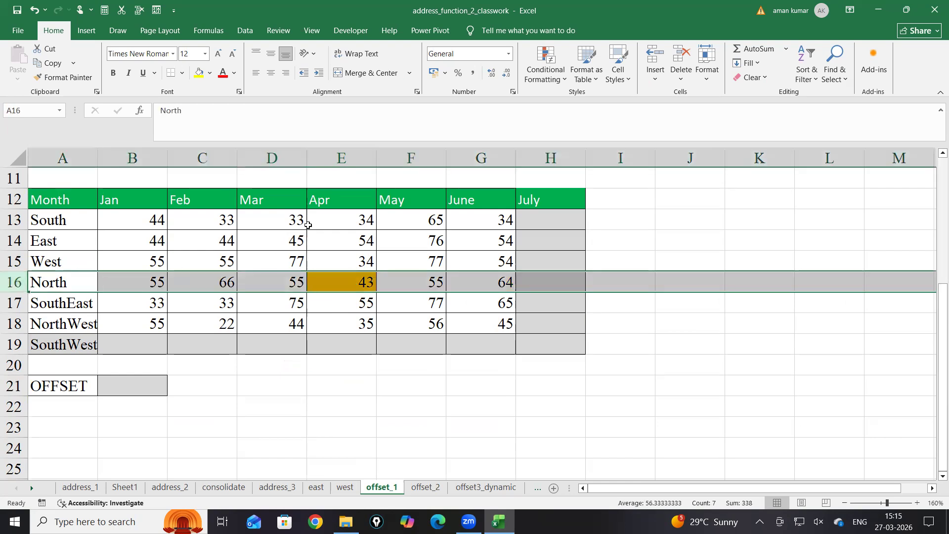
pyautogui.click(340, 198)
pyautogui.click(340, 278)
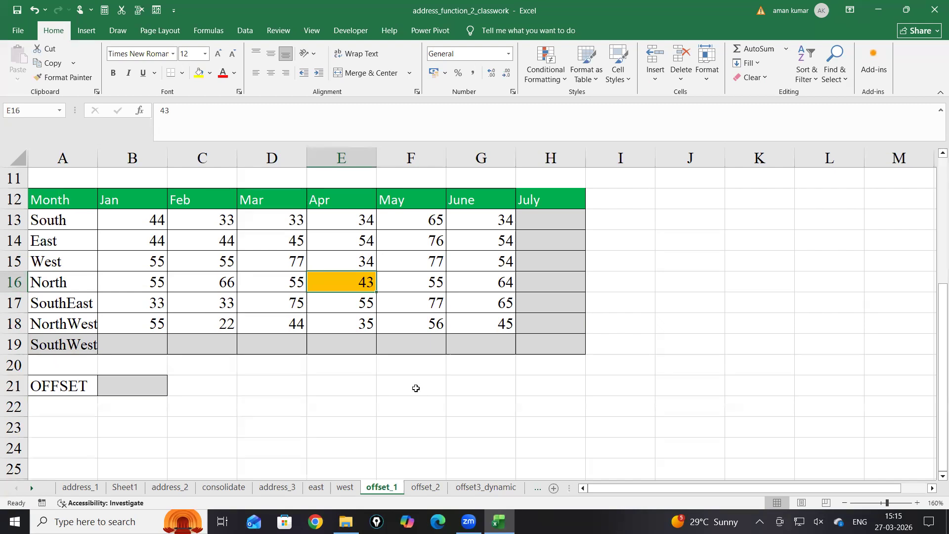
# Start an OFFSET formula in cell E22 with the Month header, cell A12, as its reference
pyautogui.click(351, 398)
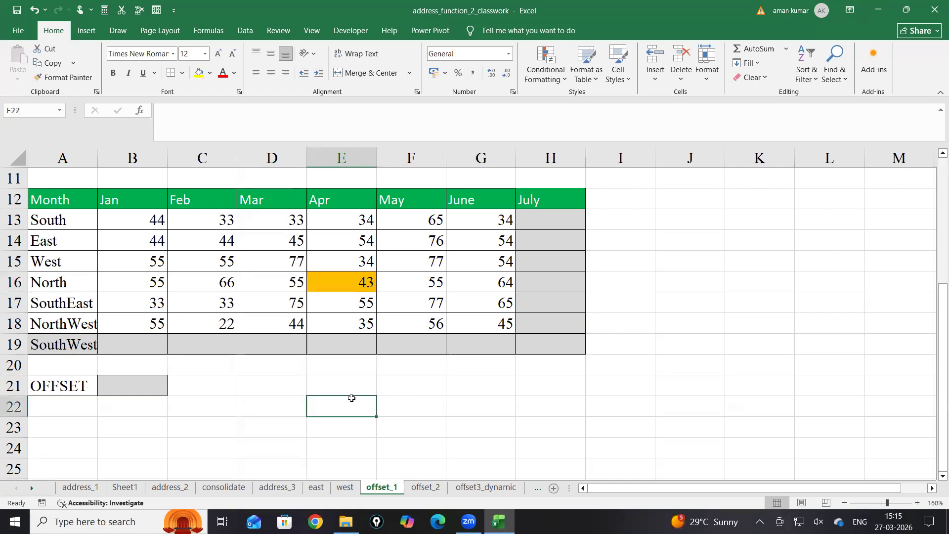
pyautogui.write('=off')
pyautogui.press('Tab')
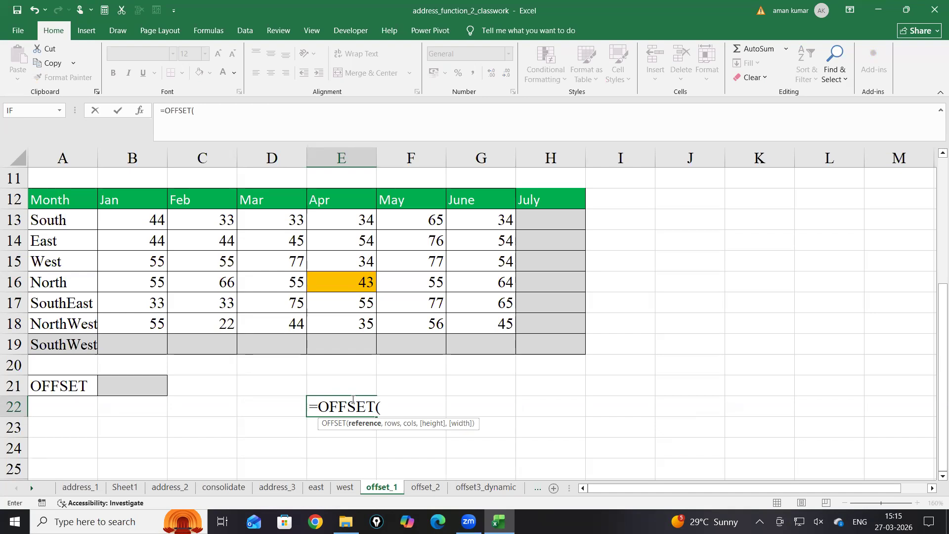
pyautogui.click(61, 199)
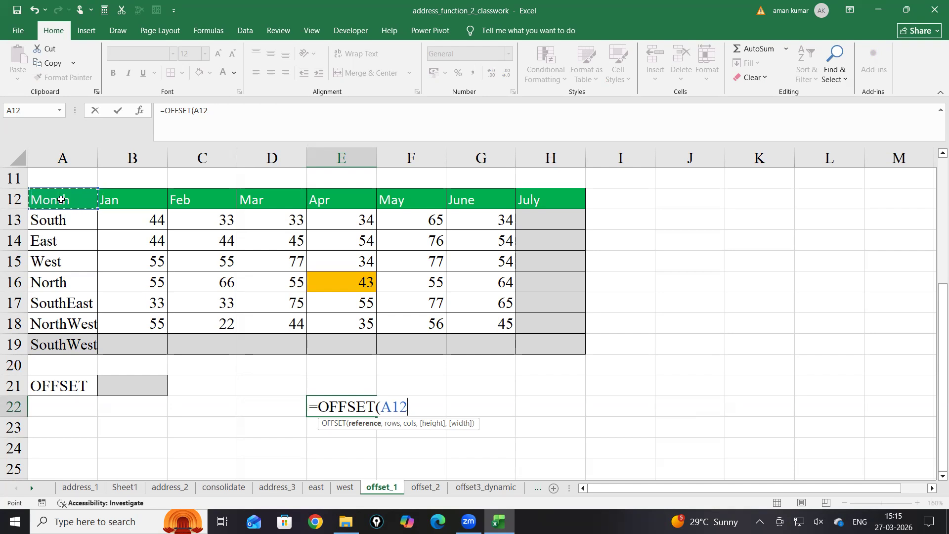
# Switch to the screen annotation pen, underline A12 in the formula in red and write a black R below it
pyautogui.click(379, 521)
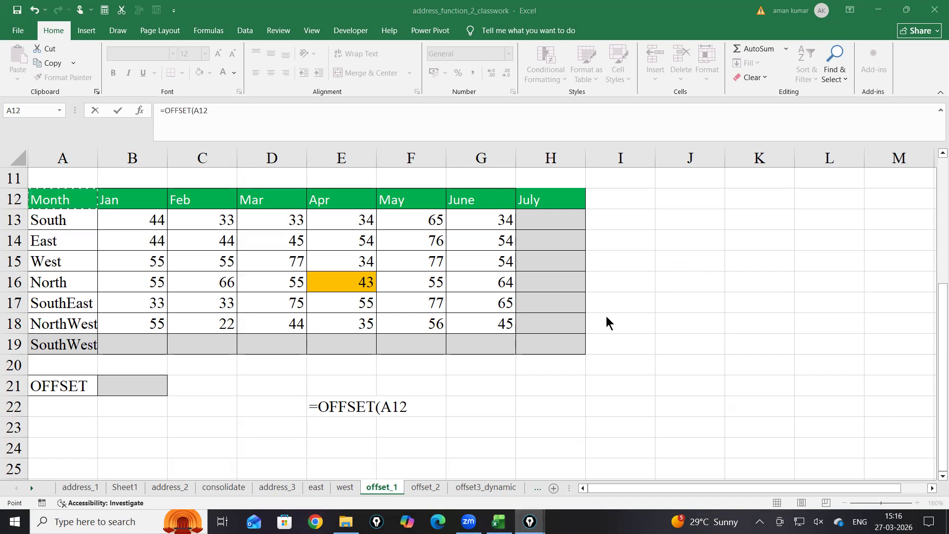
pyautogui.moveTo(472, 103); pyautogui.dragTo(873, 185)
pyautogui.click(872, 235)
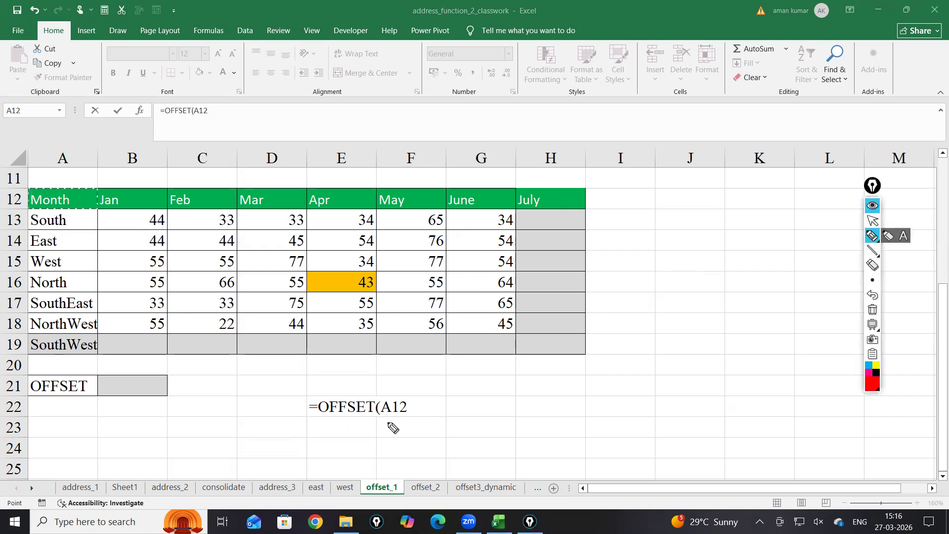
pyautogui.moveTo(379, 417); pyautogui.dragTo(403, 418)
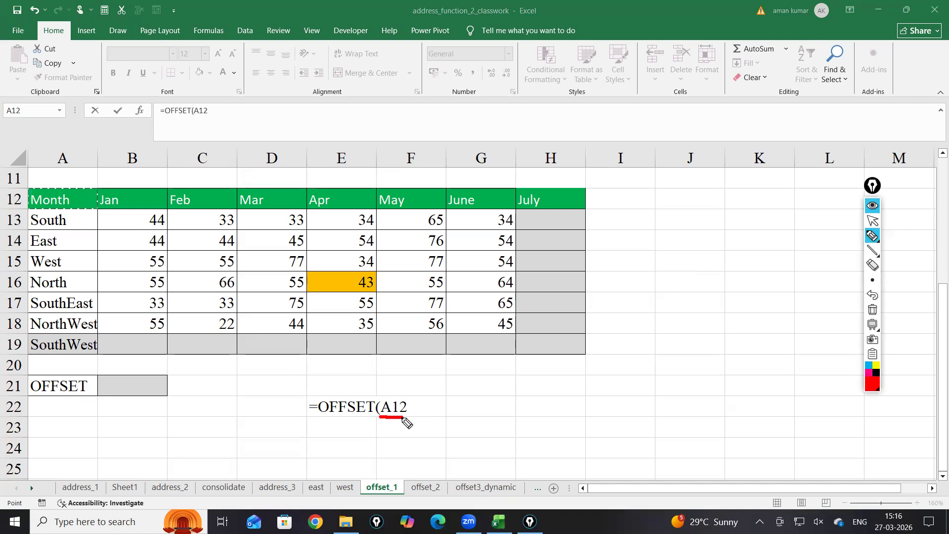
pyautogui.click(877, 373)
pyautogui.moveTo(385, 428)
pyautogui.mouseDown()
pyautogui.moveTo(385, 443)
pyautogui.moveTo(396, 428)
pyautogui.moveTo(396, 442)
pyautogui.mouseUp()
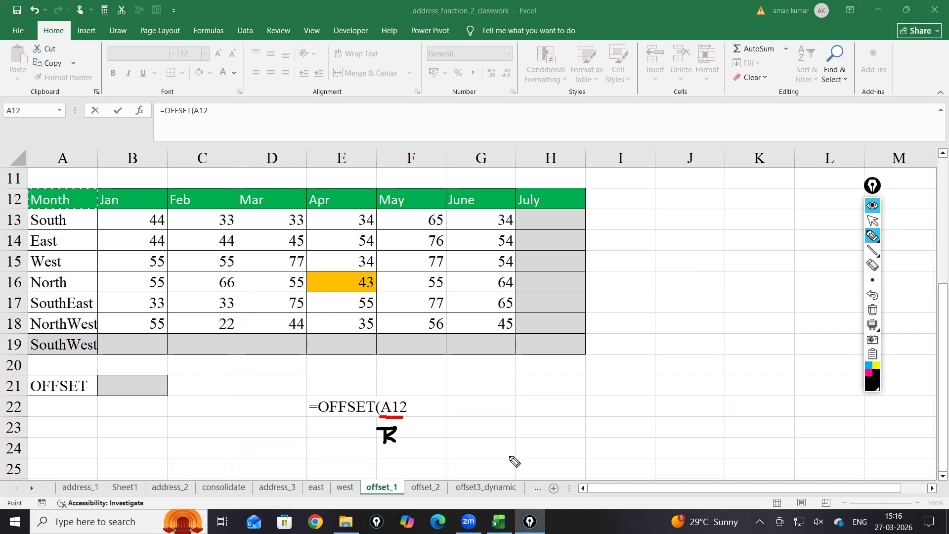
# Draw a black box around the orange cell E16 and number the regions South to North from 1 to 4
pyautogui.moveTo(302, 293)
pyautogui.mouseDown()
pyautogui.moveTo(388, 295)
pyautogui.moveTo(381, 272)
pyautogui.moveTo(319, 272)
pyautogui.moveTo(310, 296)
pyautogui.mouseUp()
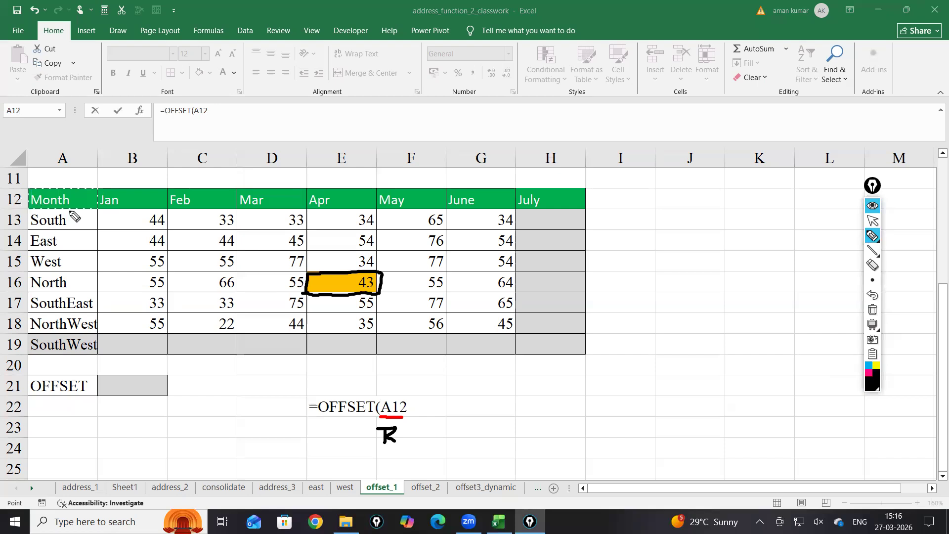
pyautogui.moveTo(76, 214)
pyautogui.mouseDown()
pyautogui.moveTo(88, 264)
pyautogui.moveTo(74, 272)
pyautogui.moveTo(85, 285)
pyautogui.mouseUp()
pyautogui.click(75, 283)
pyautogui.moveTo(82, 279); pyautogui.dragTo(83, 293)
# Return to editing the OFFSET formula in E22 and add 4 as its rows argument, ready for the cols argument
pyautogui.click(873, 220)
pyautogui.write(',')
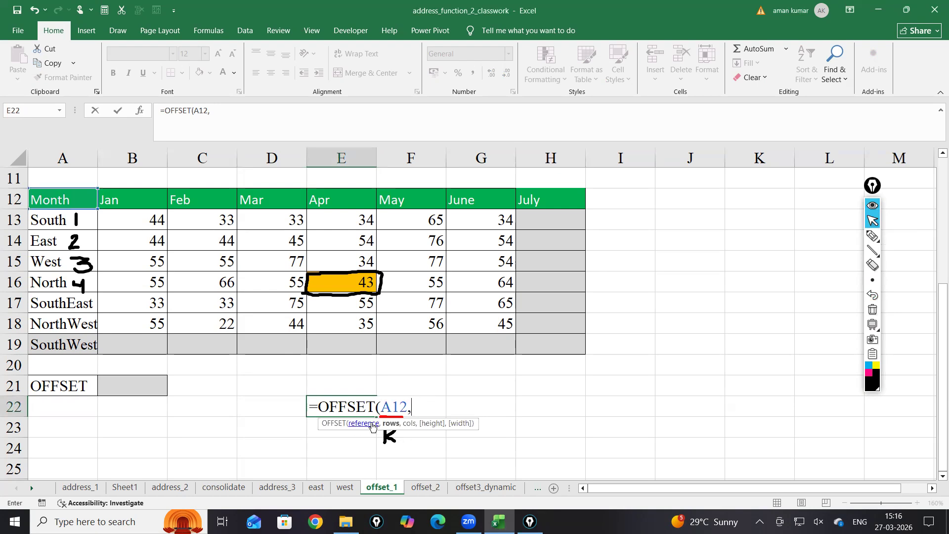
pyautogui.write('4,')
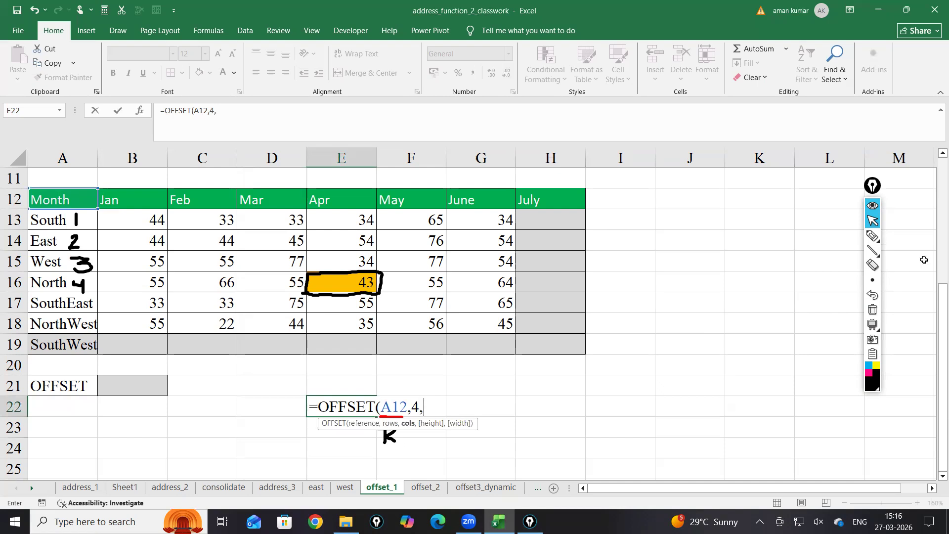
# Number the month headers Jan to Apr from 1 to 4 with the black annotation pen and return to the normal pointer
pyautogui.click(872, 236)
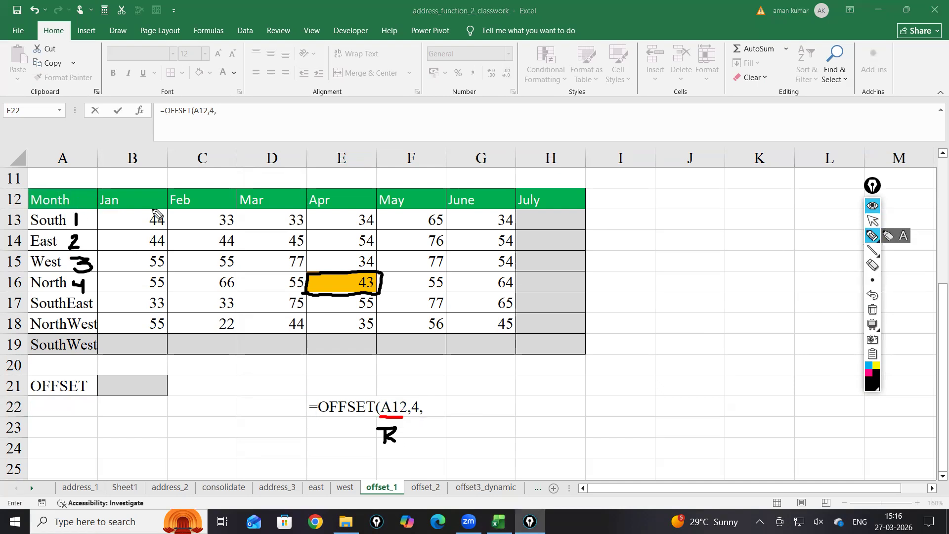
pyautogui.moveTo(138, 198); pyautogui.dragTo(137, 206)
pyautogui.moveTo(216, 198)
pyautogui.mouseDown()
pyautogui.moveTo(228, 208)
pyautogui.moveTo(284, 208)
pyautogui.mouseUp()
pyautogui.moveTo(348, 189); pyautogui.dragTo(352, 206)
pyautogui.click(873, 221)
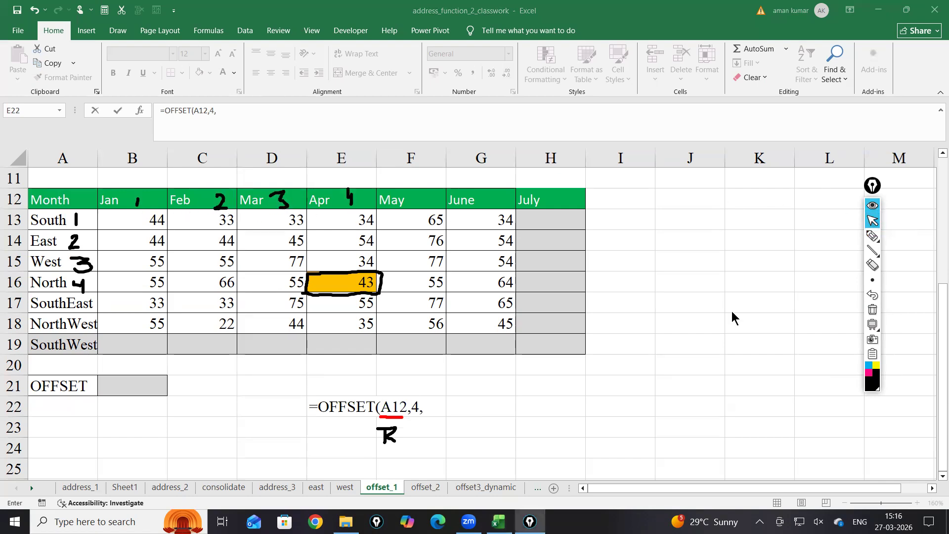
# Complete the OFFSET formula in E22 with 4 as its cols argument and hide the screen annotations
pyautogui.click(432, 404)
pyautogui.write('4')
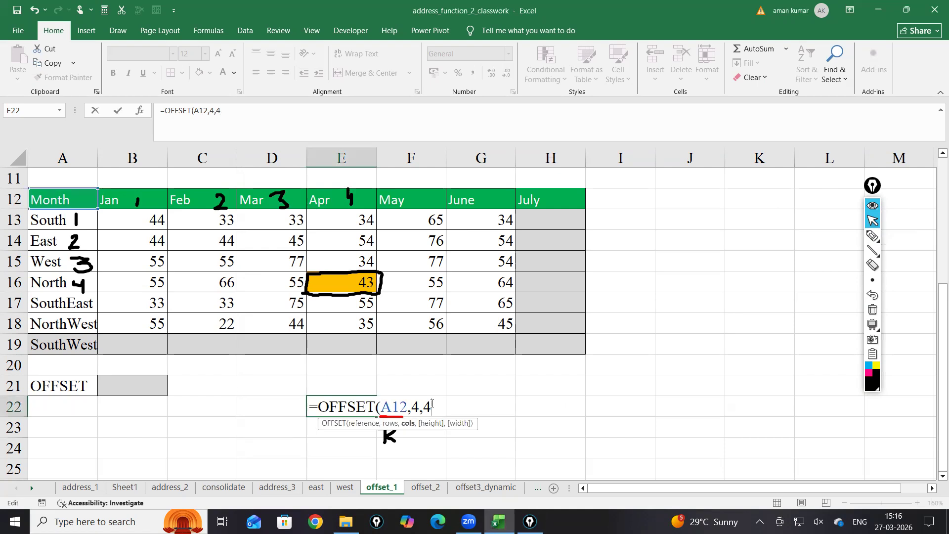
pyautogui.write(')')
pyautogui.press('Return')
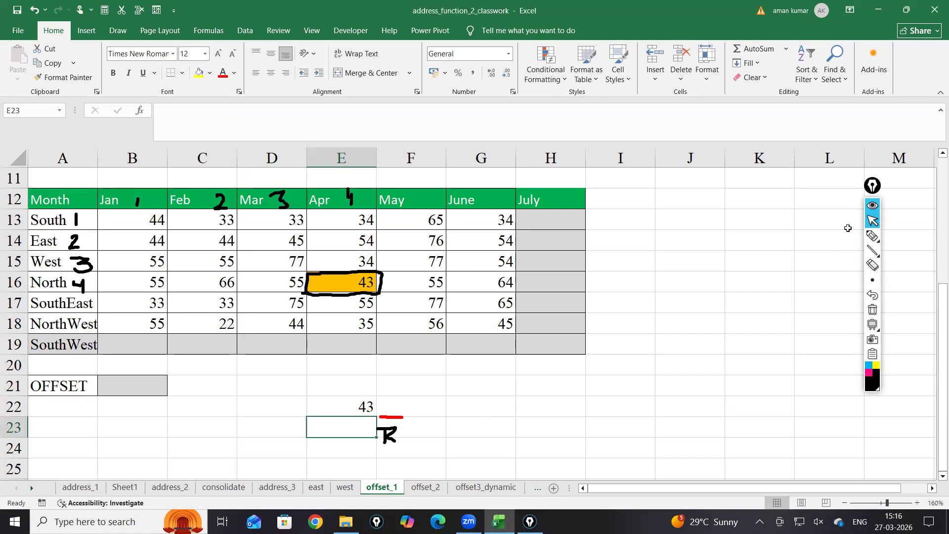
pyautogui.click(867, 208)
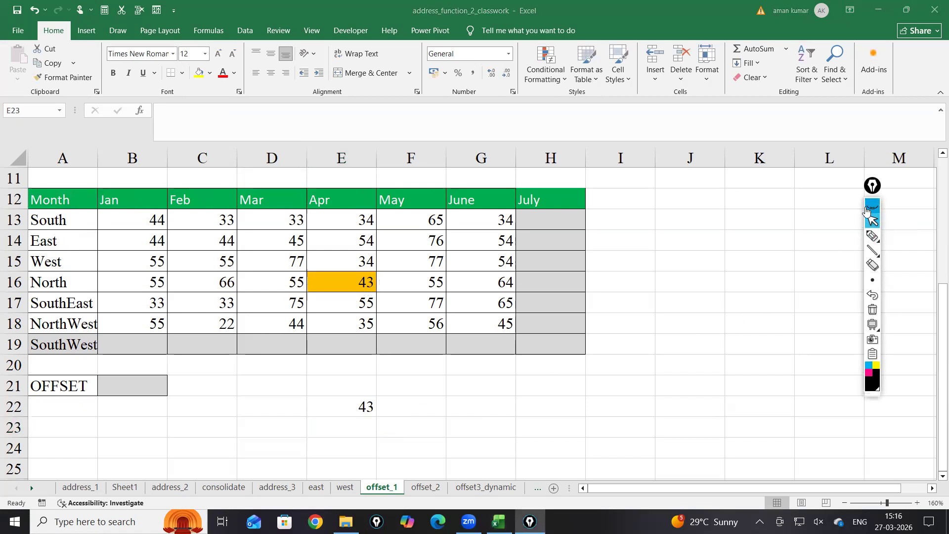
# Reopen the E22 formula to review its arguments against the annotated table, and leave it as =OFFSET(A12,4,4) with the annotations hidden
pyautogui.doubleClick(331, 405)
pyautogui.click(872, 207)
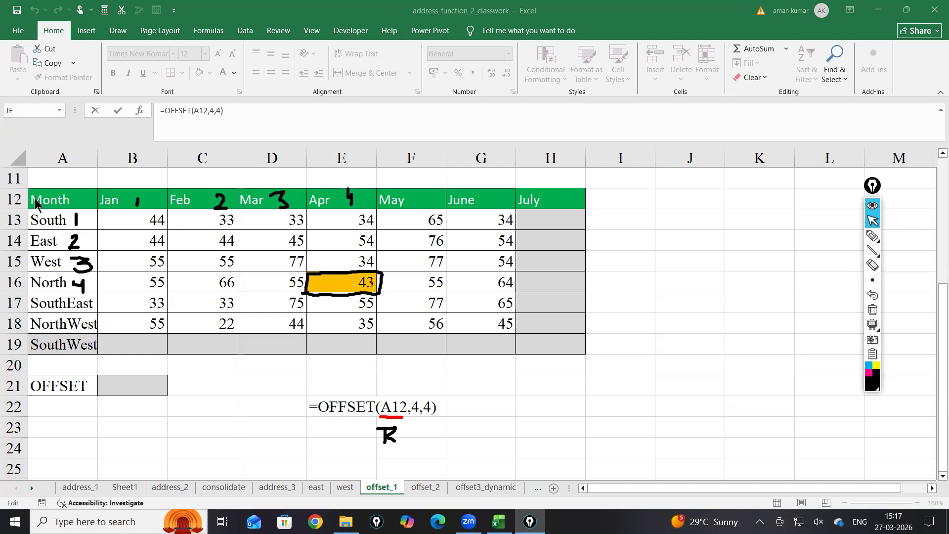
pyautogui.click(873, 205)
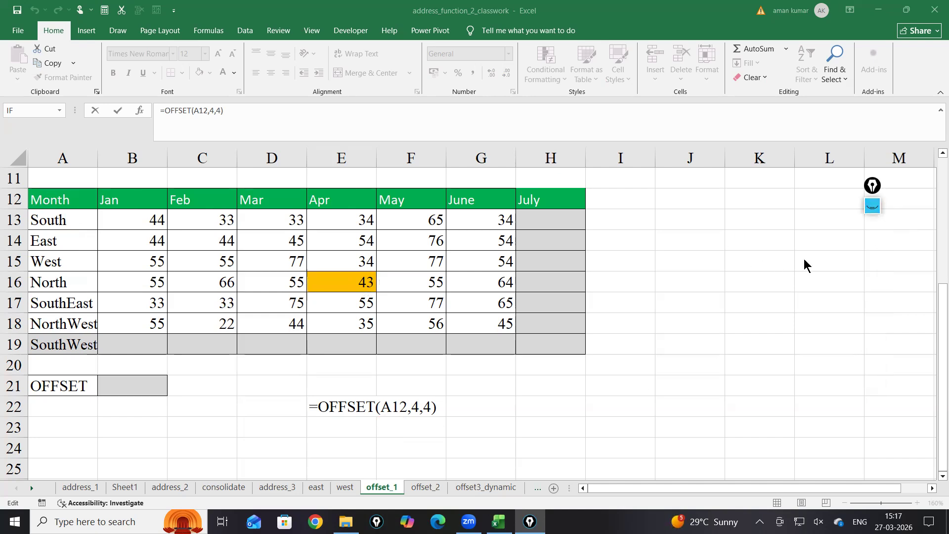
pyautogui.click(449, 408)
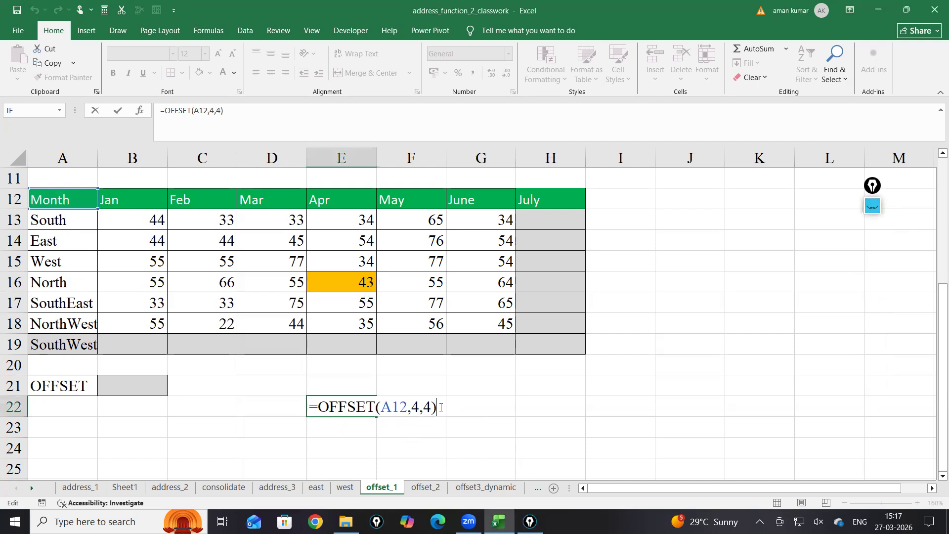
pyautogui.press('Return')
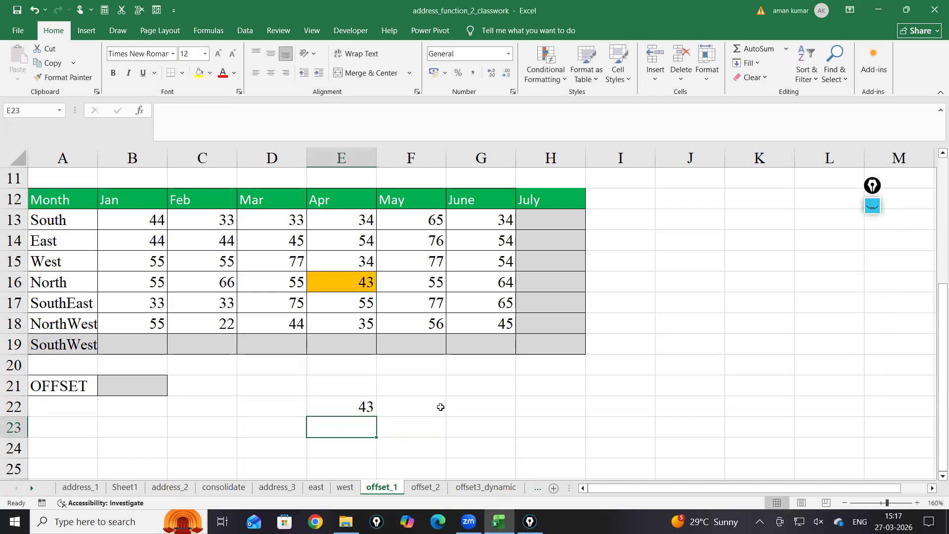
# Start an OFFSET formula in I14 with D14 as its reference argument, ready for the rows argument
pyautogui.click(677, 300)
pyautogui.scroll(2, 644, 388)
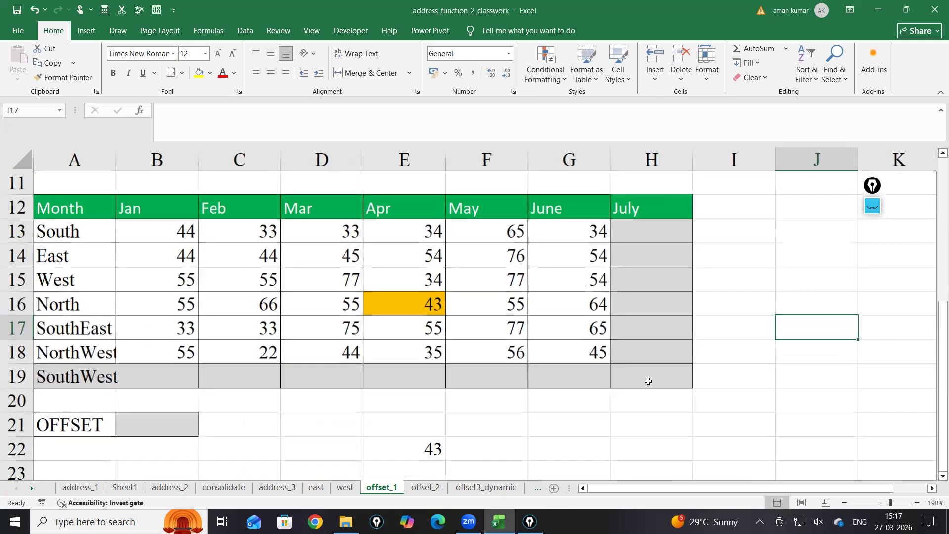
pyautogui.click(739, 255)
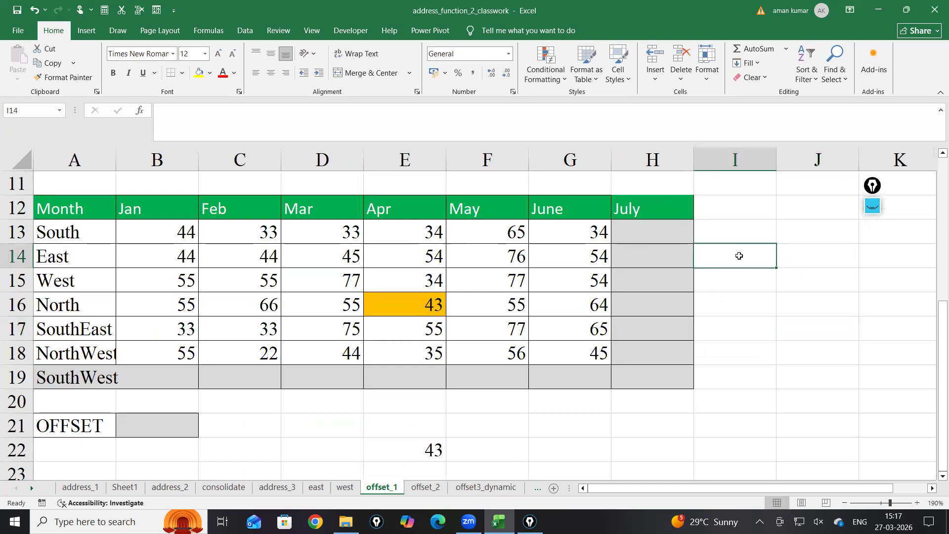
pyautogui.write('=of')
pyautogui.press('Tab')
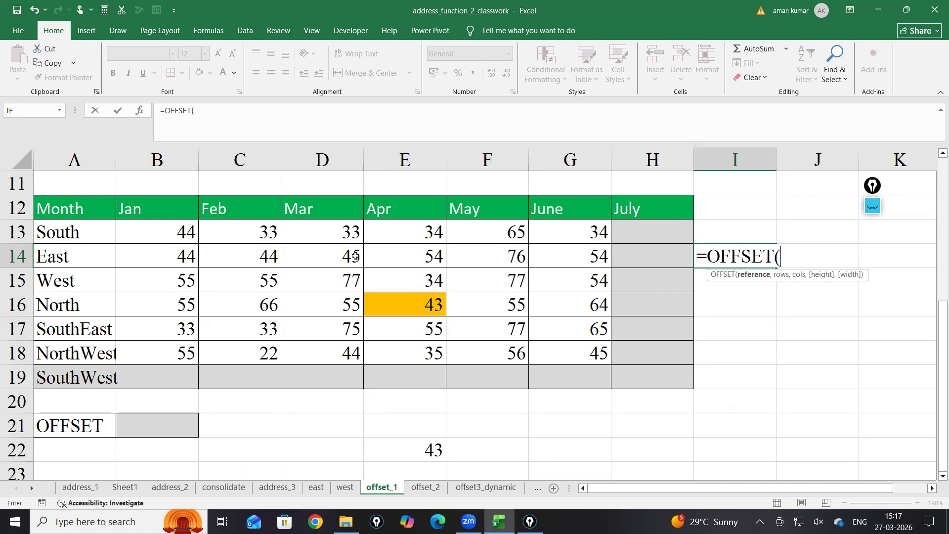
pyautogui.click(335, 259)
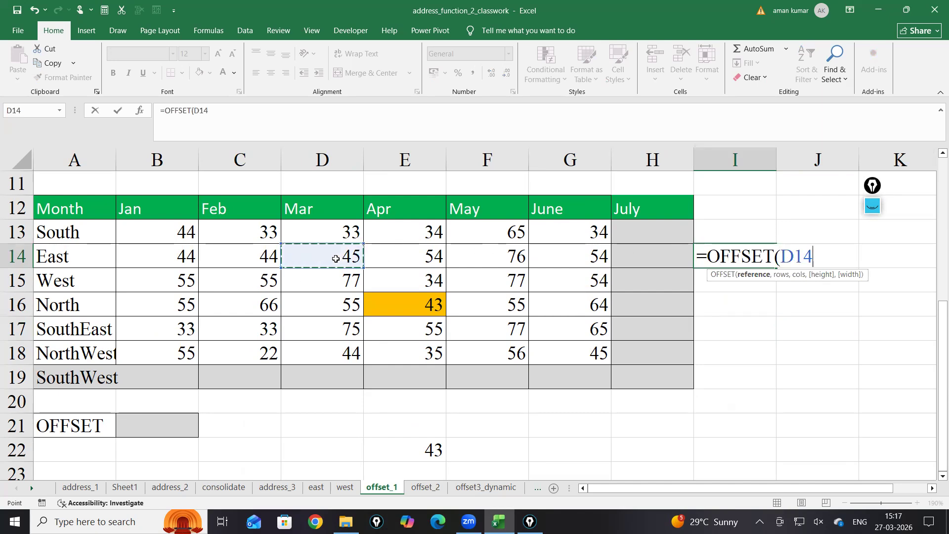
pyautogui.write(',')
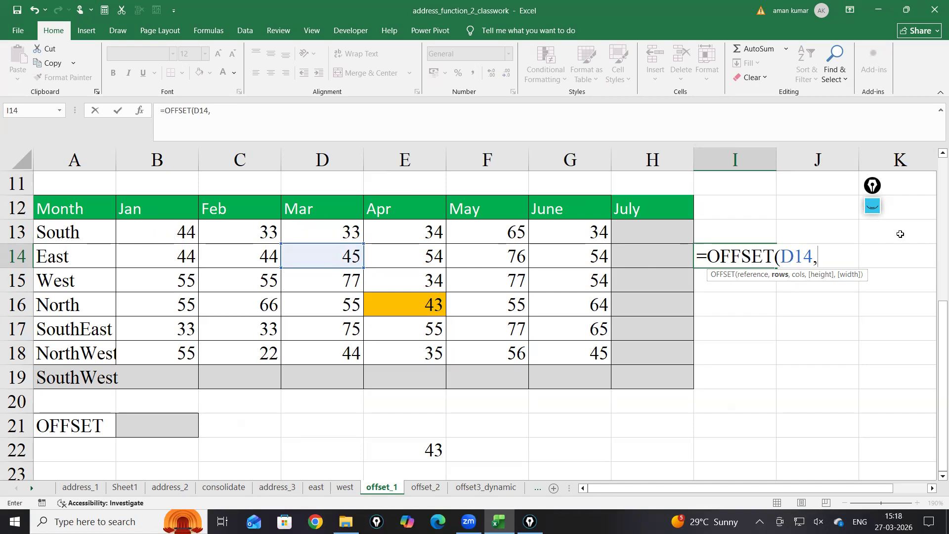
# Clear the old screen annotations, draw a black arrow pointing up to the South/Jan value in B13, and return to the I14 formula
pyautogui.click(873, 207)
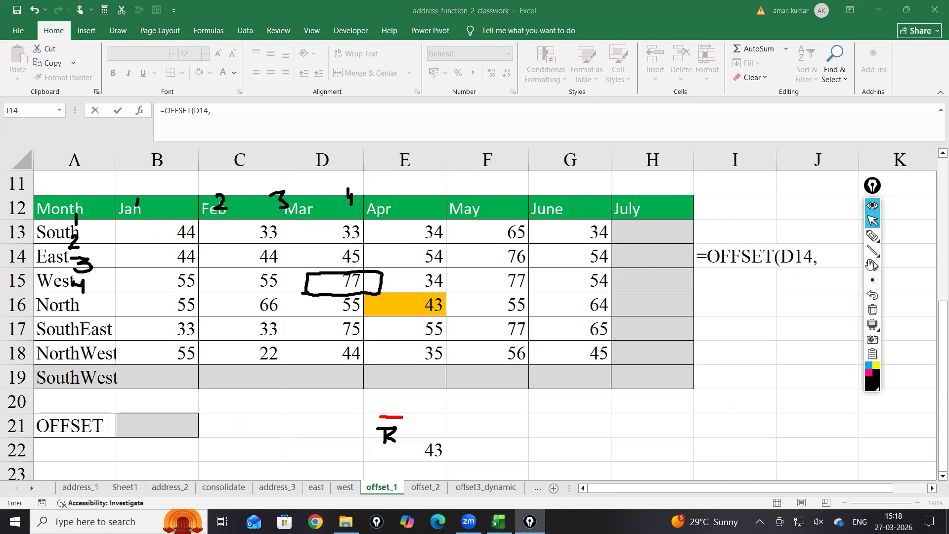
pyautogui.click(872, 311)
pyautogui.click(871, 238)
pyautogui.moveTo(147, 239); pyautogui.dragTo(133, 327)
pyautogui.moveTo(147, 239); pyautogui.dragTo(162, 251)
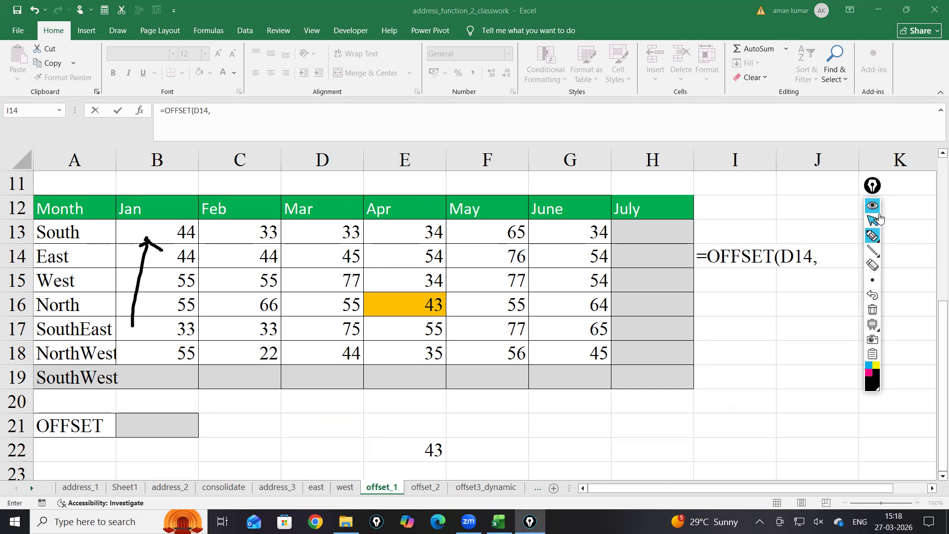
pyautogui.click(878, 217)
pyautogui.click(826, 255)
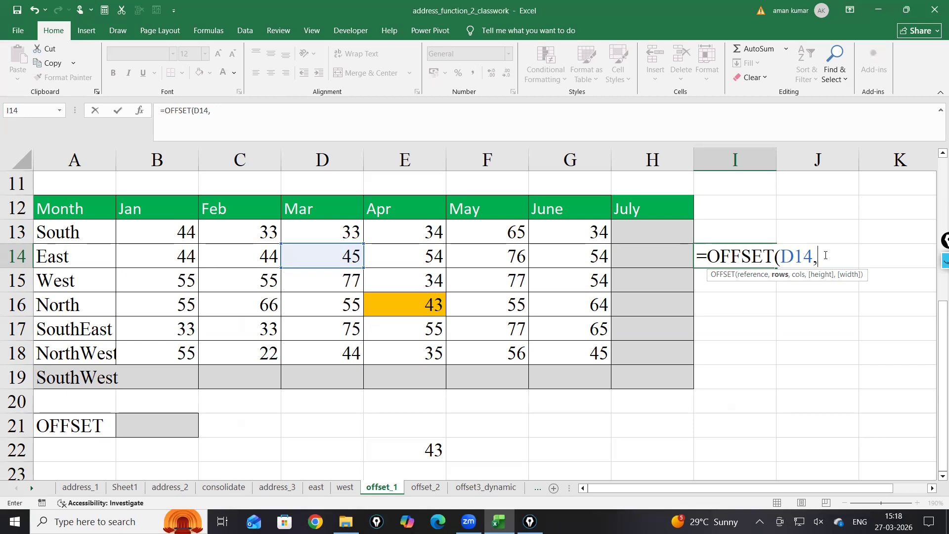
# Clear the arrow, box D14 in black and draw arrows from it marked + downward, - upward, + rightward and -ve leftward
pyautogui.click(944, 262)
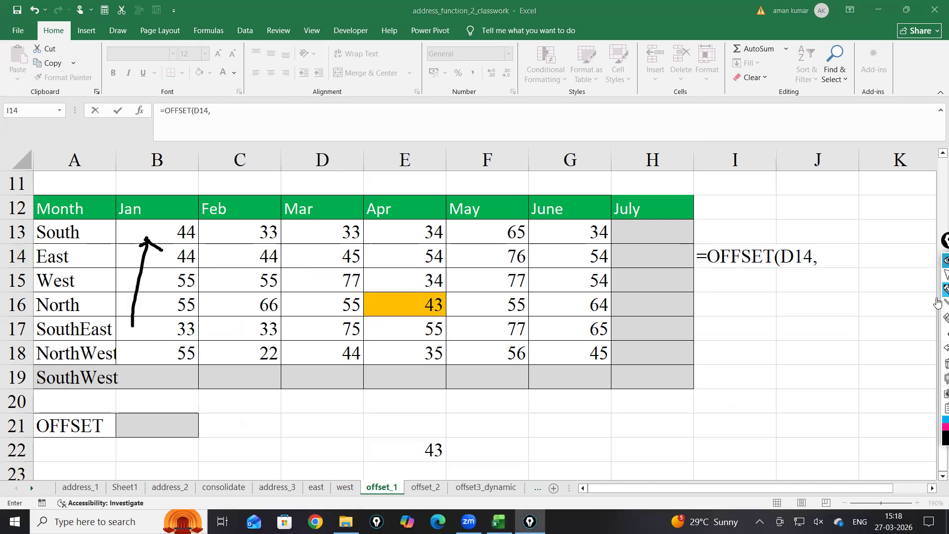
pyautogui.click(947, 365)
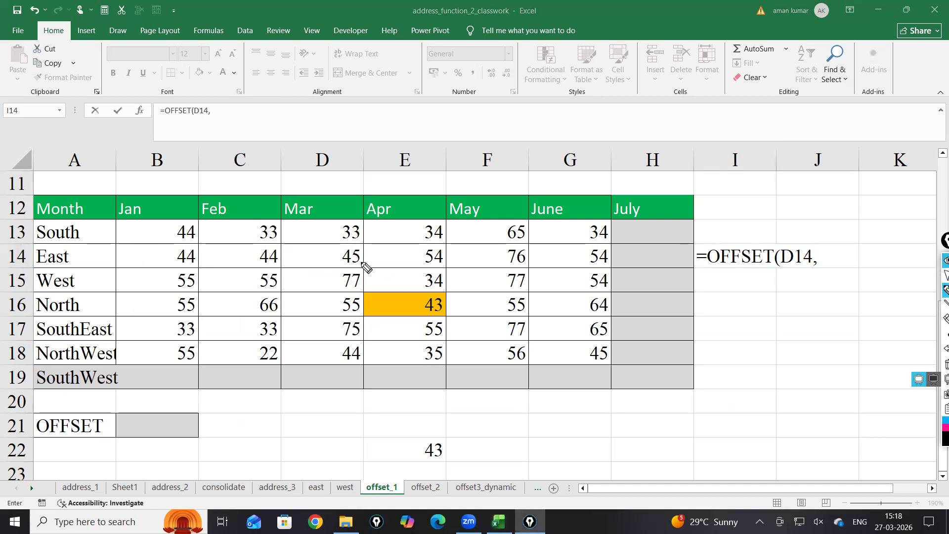
pyautogui.moveTo(283, 267)
pyautogui.mouseDown()
pyautogui.moveTo(360, 272)
pyautogui.moveTo(368, 249)
pyautogui.moveTo(319, 240)
pyautogui.moveTo(285, 256)
pyautogui.moveTo(284, 269)
pyautogui.moveTo(324, 301)
pyautogui.moveTo(321, 396)
pyautogui.moveTo(349, 363)
pyautogui.moveTo(344, 386)
pyautogui.mouseUp()
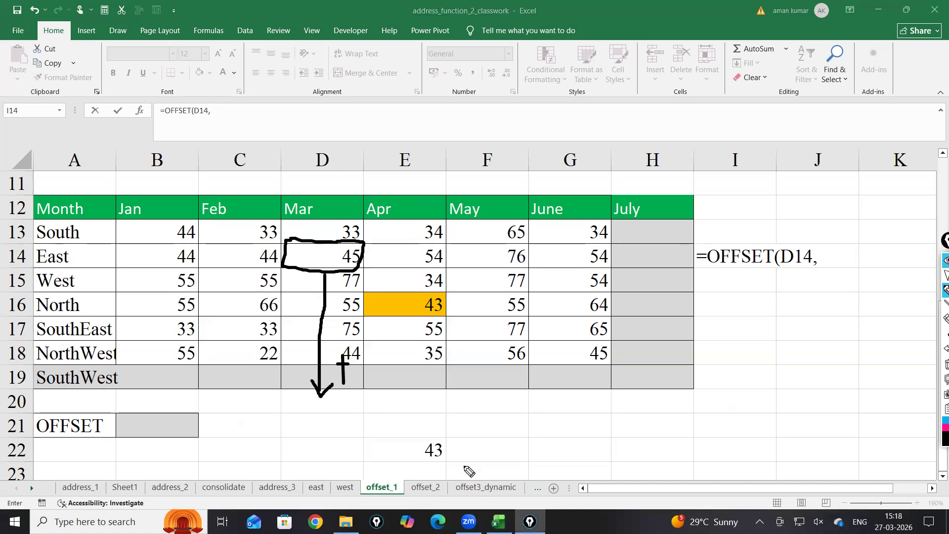
pyautogui.moveTo(329, 243)
pyautogui.mouseDown()
pyautogui.moveTo(337, 184)
pyautogui.moveTo(324, 191)
pyautogui.moveTo(348, 193)
pyautogui.moveTo(353, 172)
pyautogui.mouseUp()
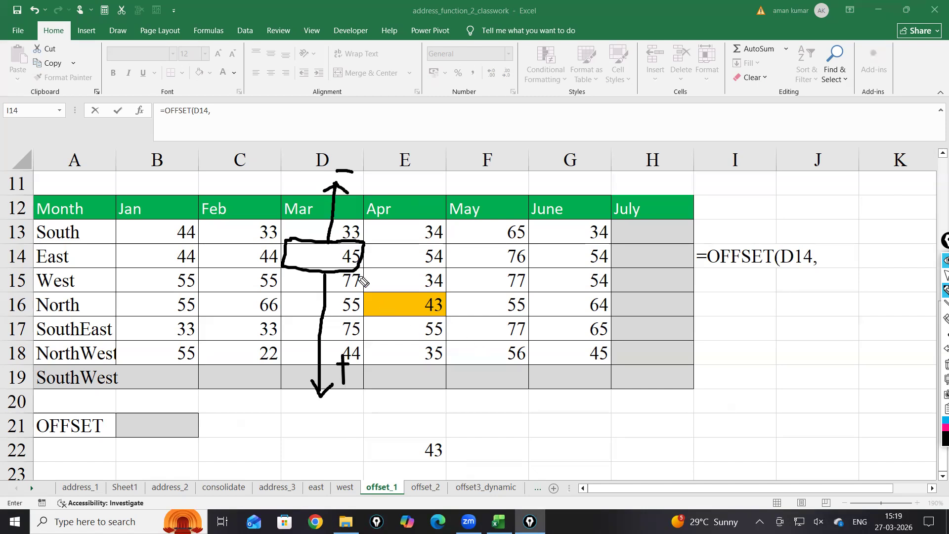
pyautogui.moveTo(363, 258); pyautogui.dragTo(483, 263)
pyautogui.moveTo(477, 230)
pyautogui.mouseDown()
pyautogui.moveTo(477, 245)
pyautogui.moveTo(490, 240)
pyautogui.mouseUp()
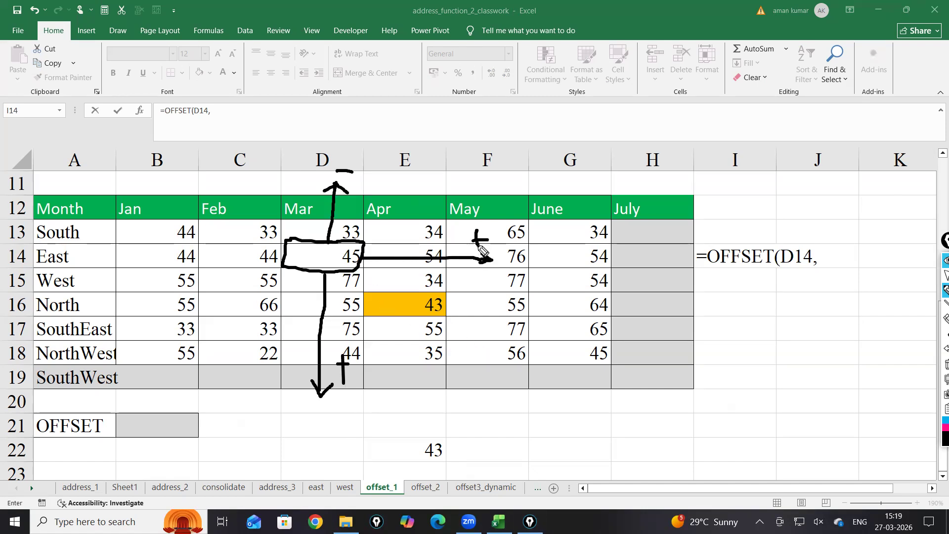
pyautogui.moveTo(286, 258)
pyautogui.mouseDown()
pyautogui.moveTo(214, 257)
pyautogui.moveTo(222, 264)
pyautogui.moveTo(242, 224)
pyautogui.moveTo(269, 230)
pyautogui.mouseUp()
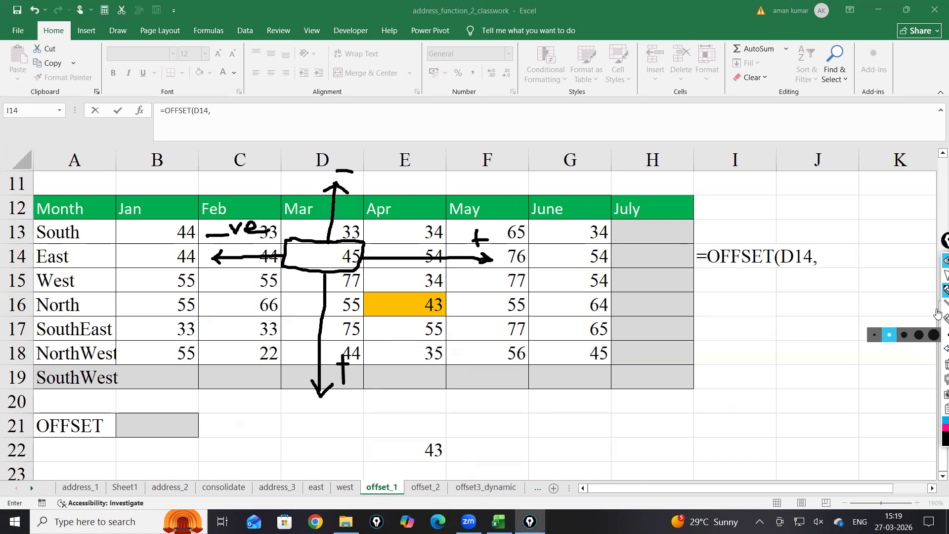
# Clear the annotations, open a blank whiteboard and draw a long vertical and a long horizontal straight line crossing near the centre
pyautogui.moveTo(938, 249)
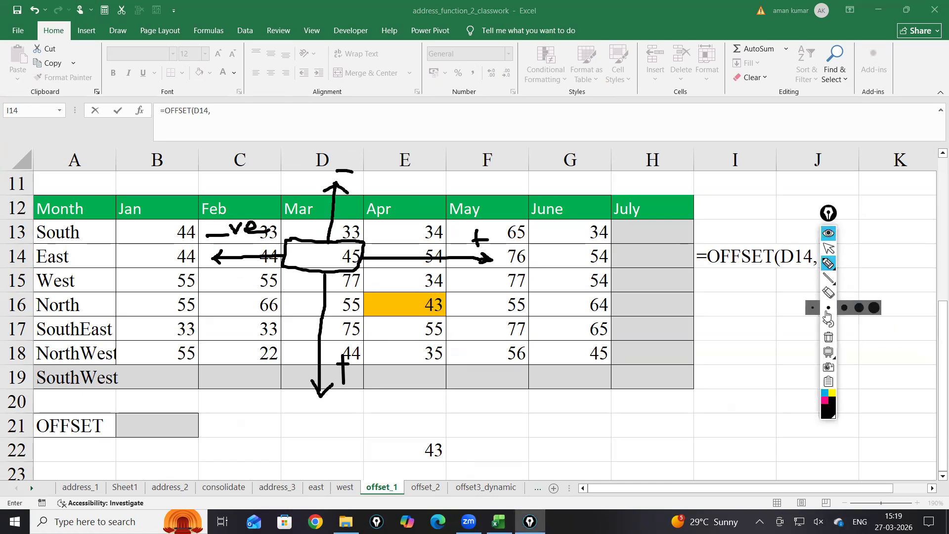
pyautogui.click(829, 337)
pyautogui.click(829, 351)
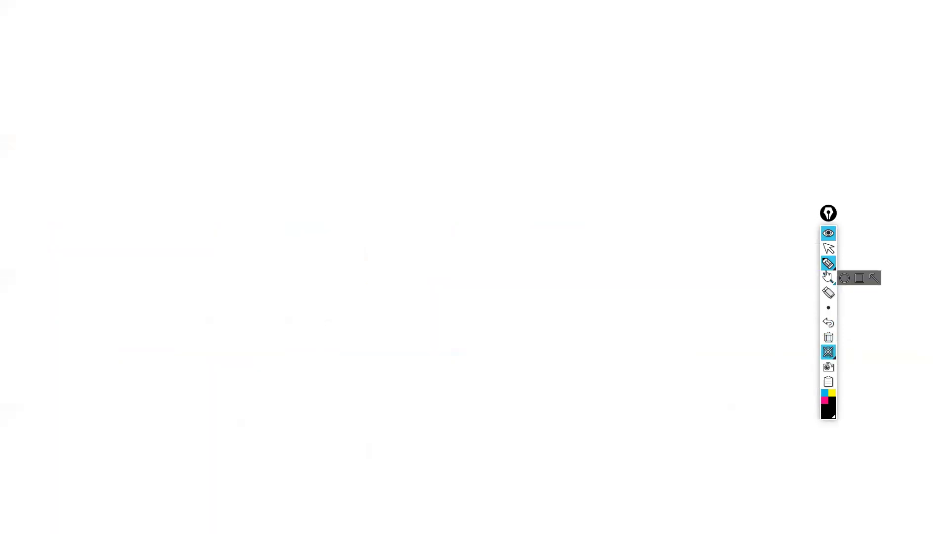
pyautogui.click(829, 278)
pyautogui.moveTo(450, 10); pyautogui.dragTo(460, 148)
pyautogui.moveTo(473, 230)
pyautogui.mouseDown()
pyautogui.moveTo(439, 525)
pyautogui.moveTo(452, 522)
pyautogui.mouseUp()
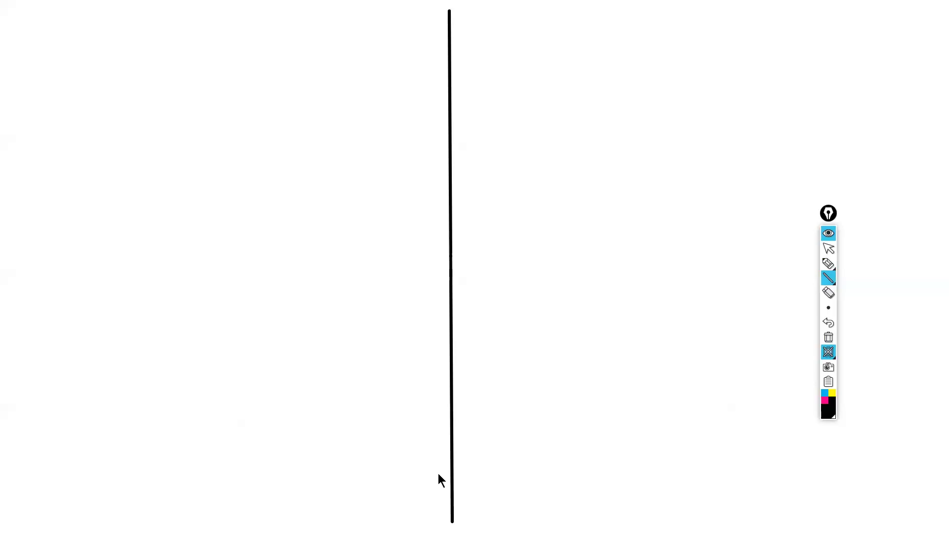
pyautogui.moveTo(38, 231)
pyautogui.mouseDown()
pyautogui.moveTo(853, 214)
pyautogui.moveTo(907, 239)
pyautogui.moveTo(897, 236)
pyautogui.mouseUp()
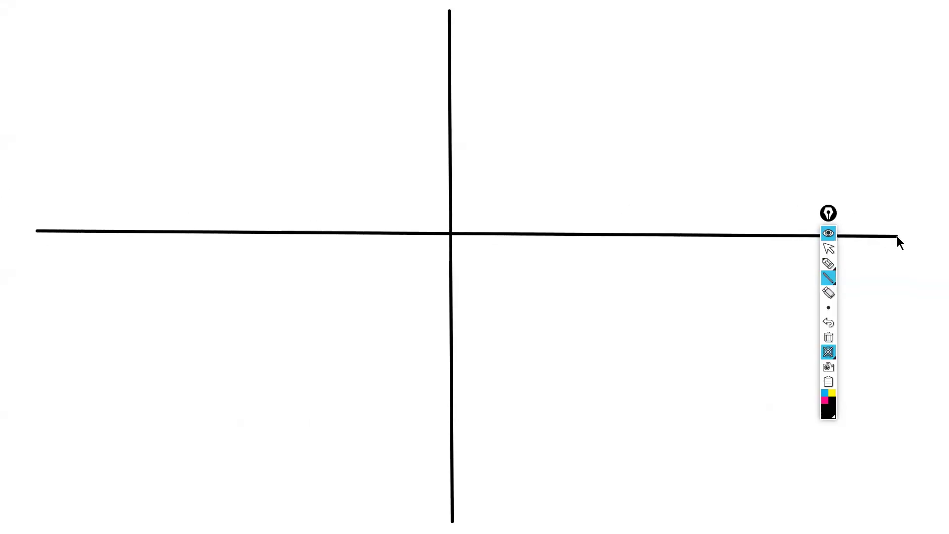
# Add an arrowhead to the right end of the horizontal axis with the pen and label its ends +x and -x
pyautogui.moveTo(835, 222); pyautogui.dragTo(894, 264)
pyautogui.click(888, 305)
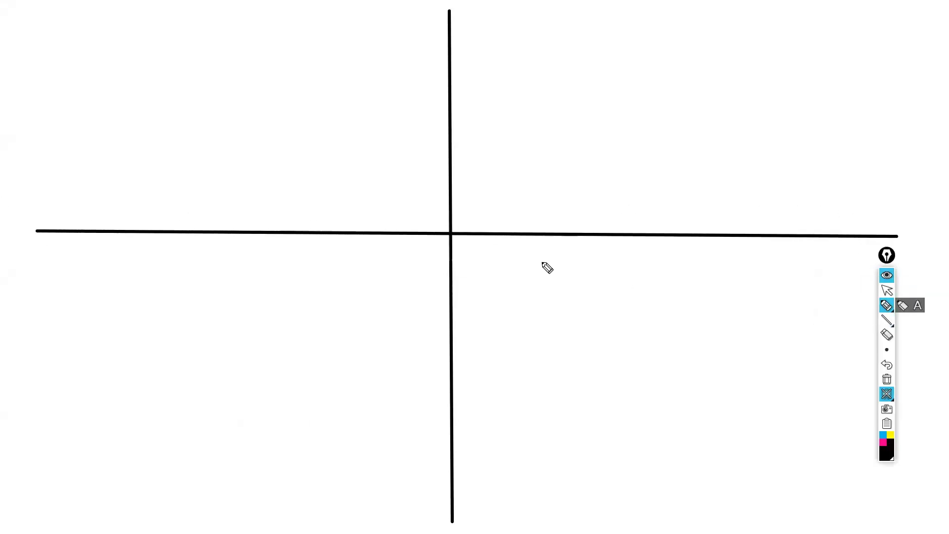
pyautogui.moveTo(889, 224)
pyautogui.mouseDown()
pyautogui.moveTo(898, 237)
pyautogui.moveTo(886, 248)
pyautogui.mouseUp()
pyautogui.moveTo(823, 258)
pyautogui.mouseDown()
pyautogui.moveTo(858, 256)
pyautogui.moveTo(863, 273)
pyautogui.moveTo(840, 263)
pyautogui.mouseUp()
pyautogui.moveTo(833, 258); pyautogui.dragTo(833, 269)
pyautogui.moveTo(35, 251); pyautogui.dragTo(35, 251)
pyautogui.moveTo(36, 246); pyautogui.dragTo(67, 260)
# Add arrowheads to both ends of the vertical axis, label them +y above and -y below, and mark the origin O
pyautogui.moveTo(449, 9)
pyautogui.mouseDown()
pyautogui.moveTo(439, 23)
pyautogui.moveTo(488, 27)
pyautogui.moveTo(485, 58)
pyautogui.mouseUp()
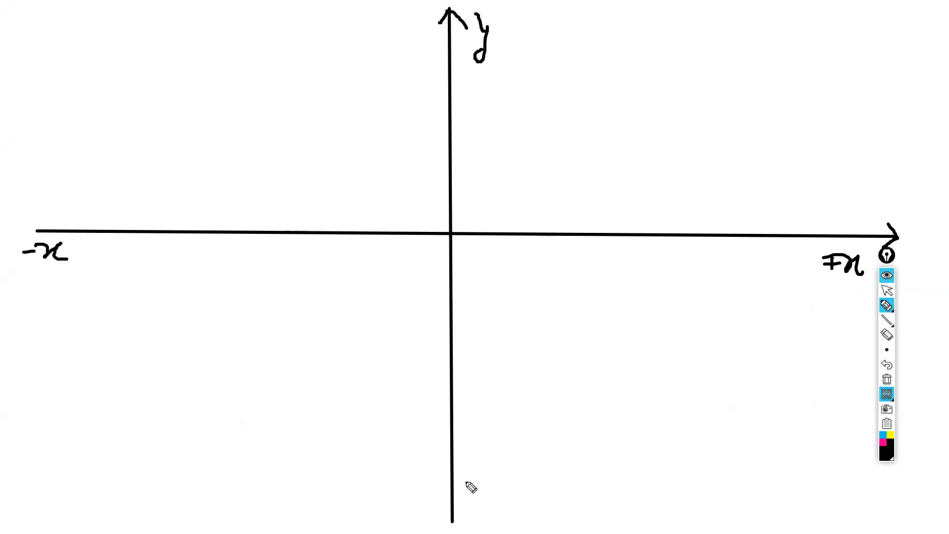
pyautogui.moveTo(461, 508); pyautogui.dragTo(452, 519)
pyautogui.moveTo(489, 476); pyautogui.dragTo(494, 478)
pyautogui.moveTo(497, 475)
pyautogui.mouseDown()
pyautogui.moveTo(512, 487)
pyautogui.moveTo(506, 501)
pyautogui.mouseUp()
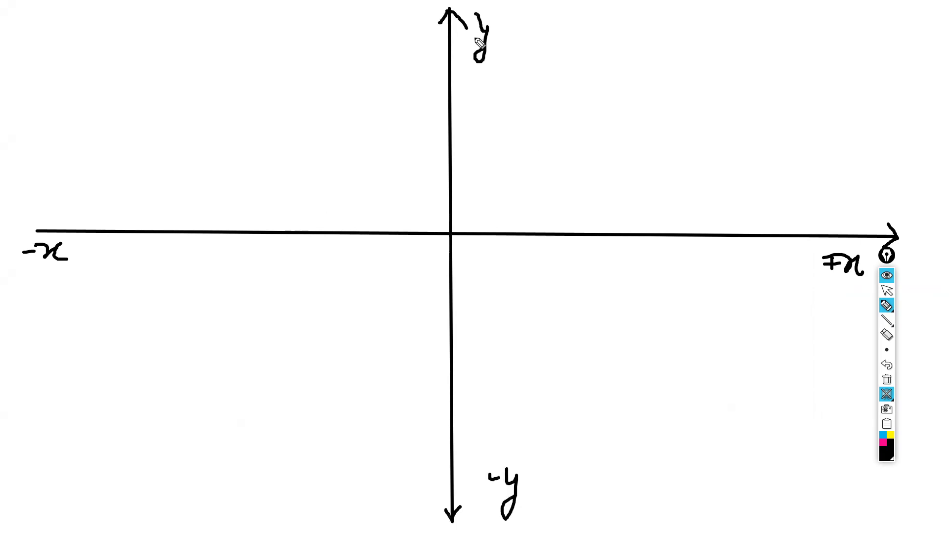
pyautogui.moveTo(460, 39)
pyautogui.mouseDown()
pyautogui.moveTo(475, 42)
pyautogui.moveTo(467, 52)
pyautogui.mouseUp()
pyautogui.moveTo(464, 210)
pyautogui.mouseDown()
pyautogui.moveTo(475, 216)
pyautogui.moveTo(454, 221)
pyautogui.mouseUp()
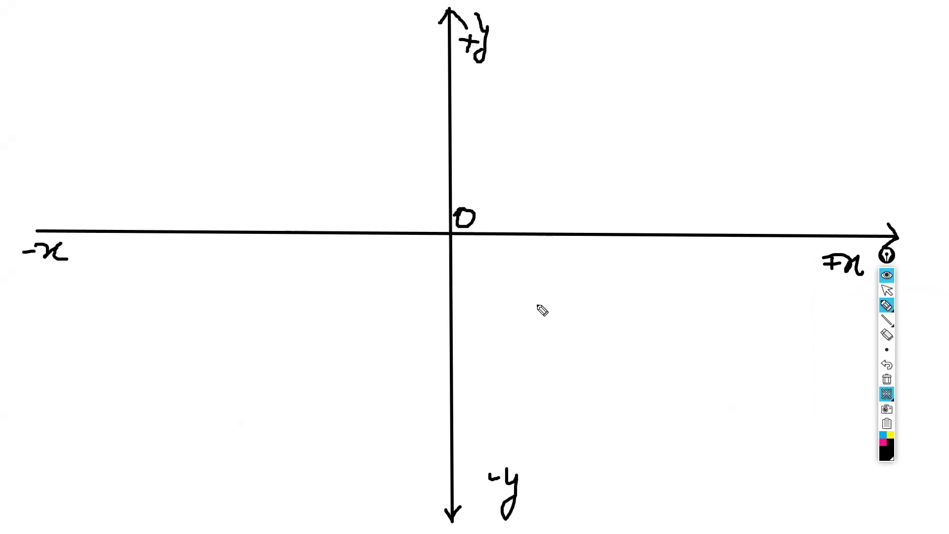
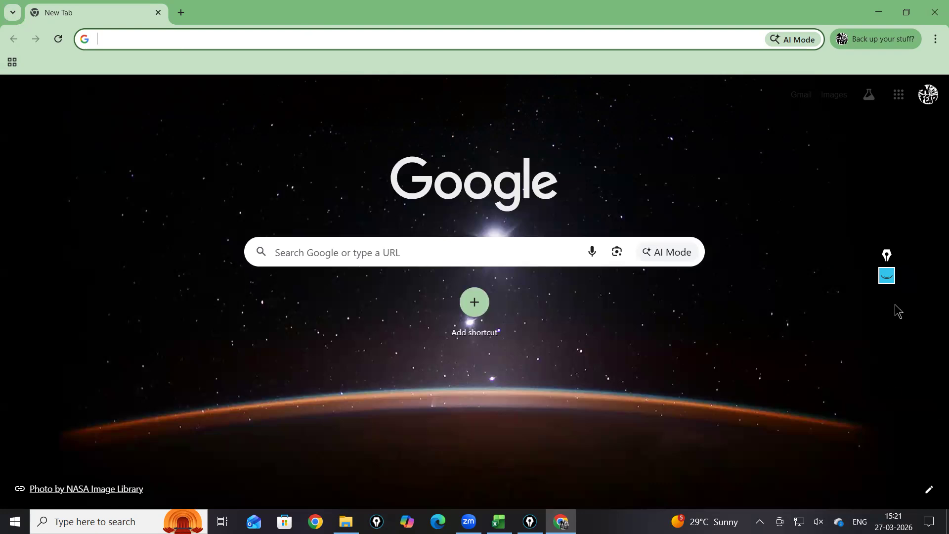
# Bring the whiteboard back and swap the signs of the y labels, writing minus on the upper one and plus on the lower one
pyautogui.click(887, 275)
pyautogui.click(887, 335)
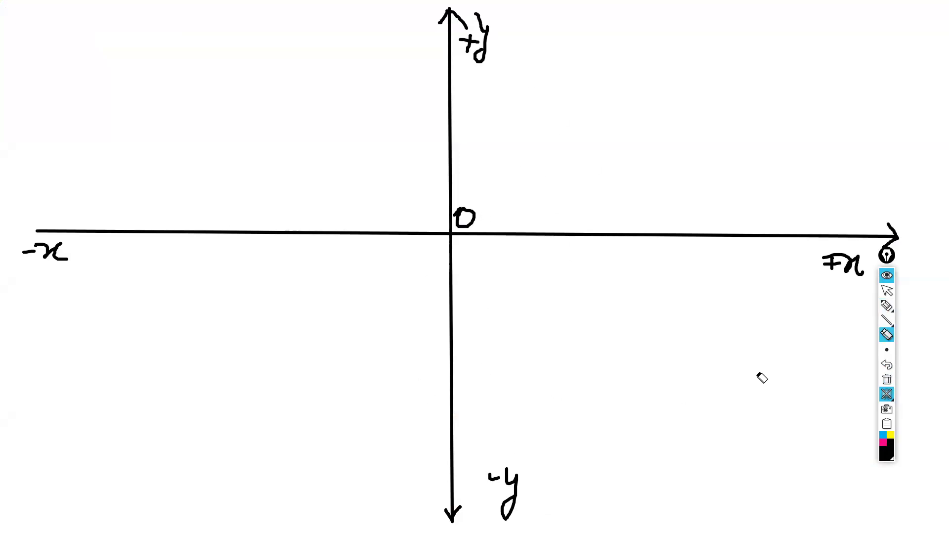
pyautogui.moveTo(474, 39); pyautogui.dragTo(469, 53)
pyautogui.moveTo(506, 486); pyautogui.dragTo(502, 487)
pyautogui.click(887, 306)
pyautogui.moveTo(459, 42); pyautogui.dragTo(472, 41)
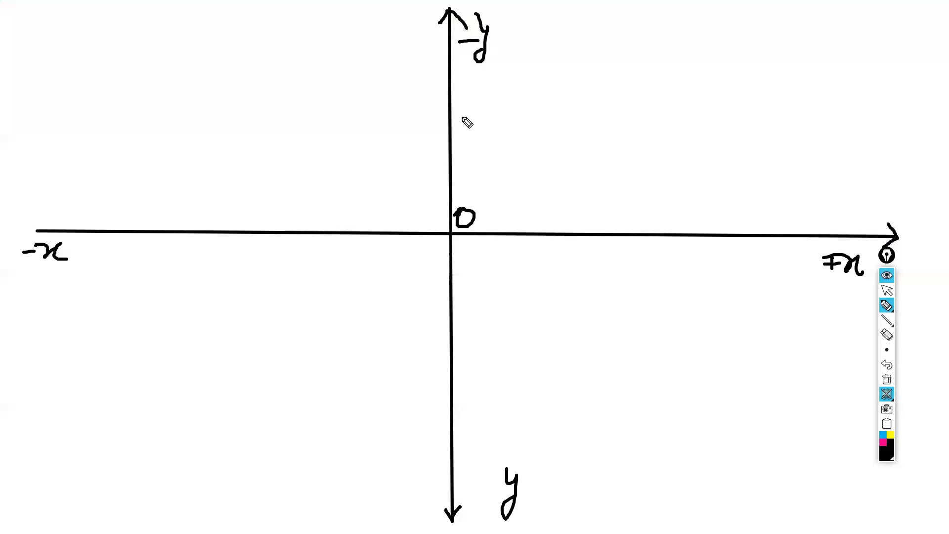
pyautogui.moveTo(467, 481)
pyautogui.mouseDown()
pyautogui.moveTo(483, 480)
pyautogui.moveTo(475, 492)
pyautogui.mouseUp()
# Hide the whiteboard, switch back to the Excel workbook and try to complete the I14 formula as =OFFSET(D14,-1-2)
pyautogui.click(887, 275)
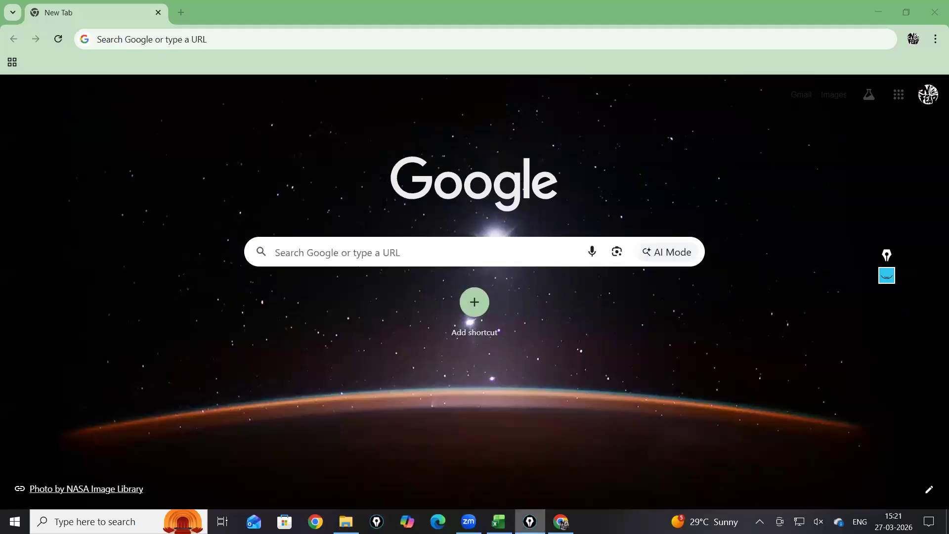
pyautogui.click(499, 522)
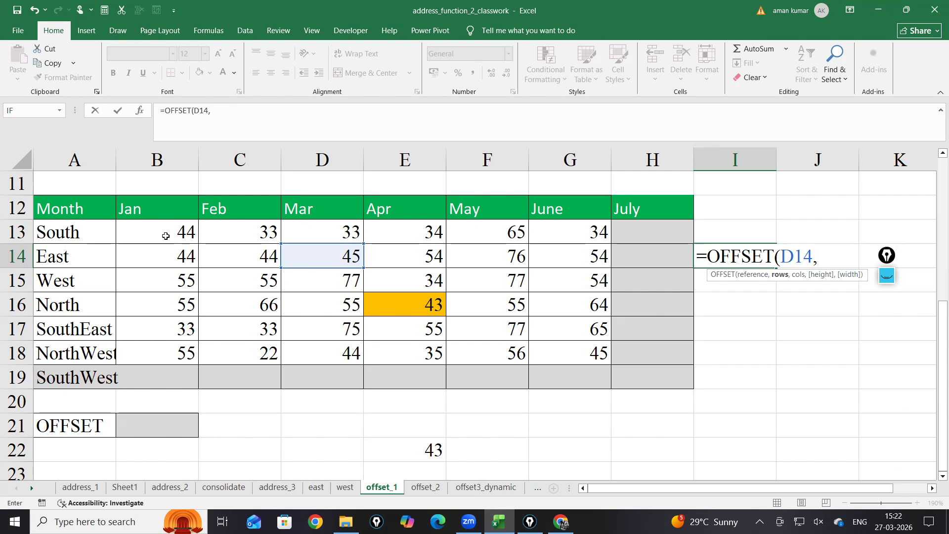
pyautogui.write('-1-2)')
pyautogui.press('Return')
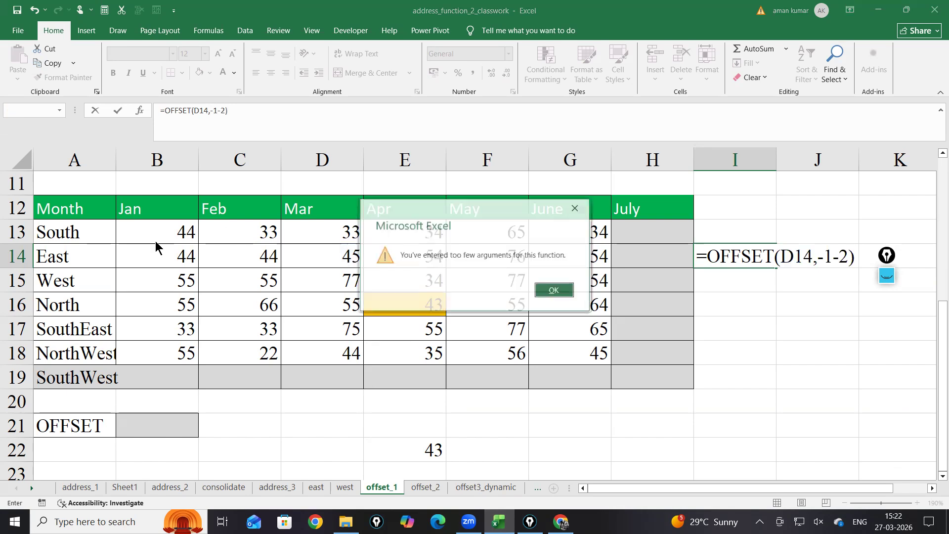
pyautogui.press('Return')
pyautogui.press('Return')
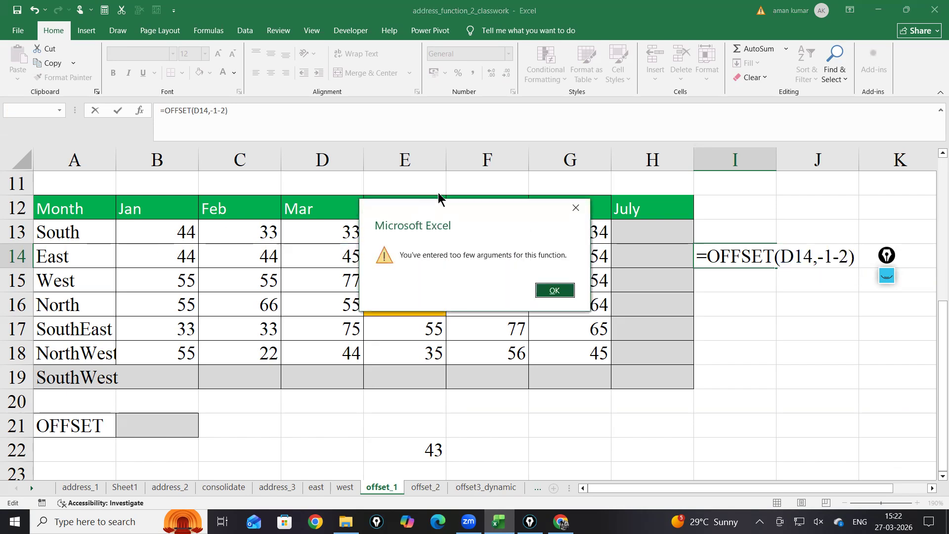
# Correct the I14 formula to =OFFSET(D14,-1,-2), then reopen it briefly for review
pyautogui.click(576, 207)
pyautogui.press('Left')
pyautogui.press('Left')
pyautogui.press('Left')
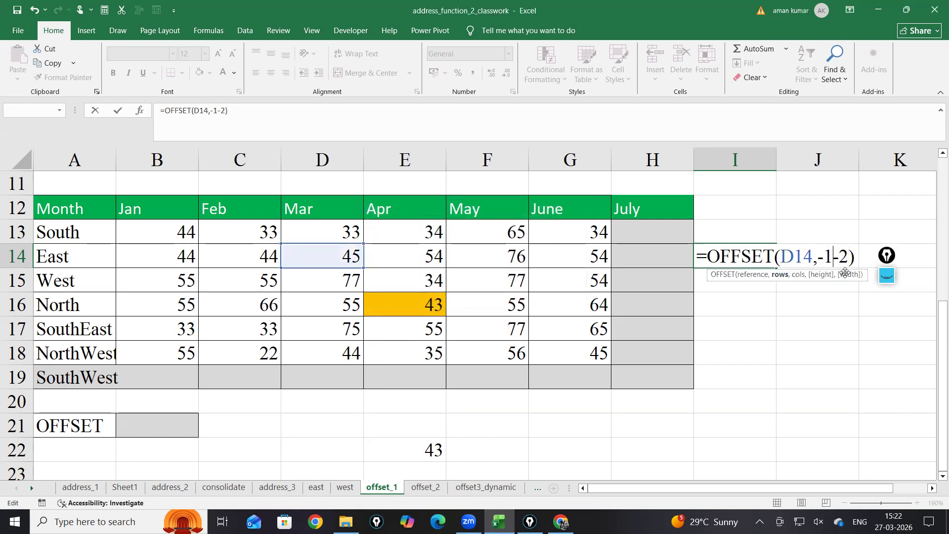
pyautogui.write(',')
pyautogui.press('Return')
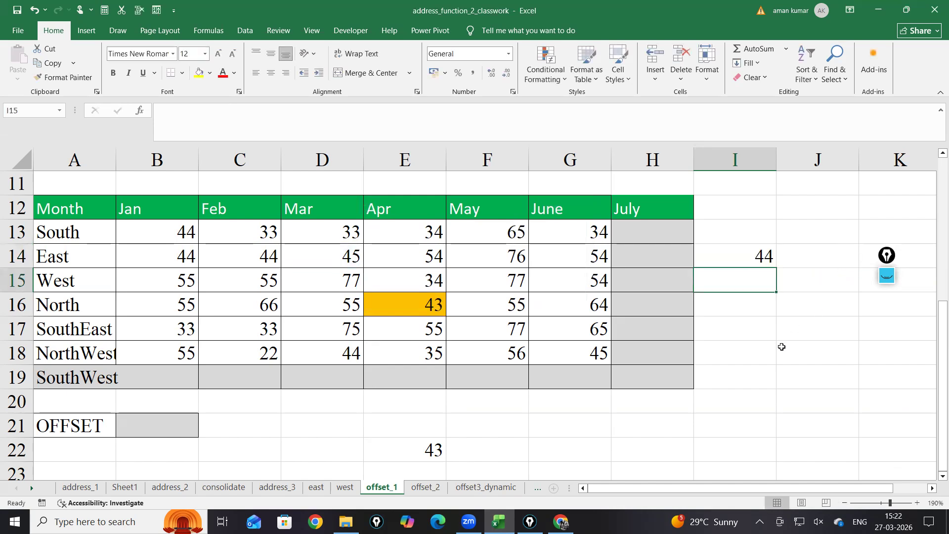
pyautogui.doubleClick(741, 255)
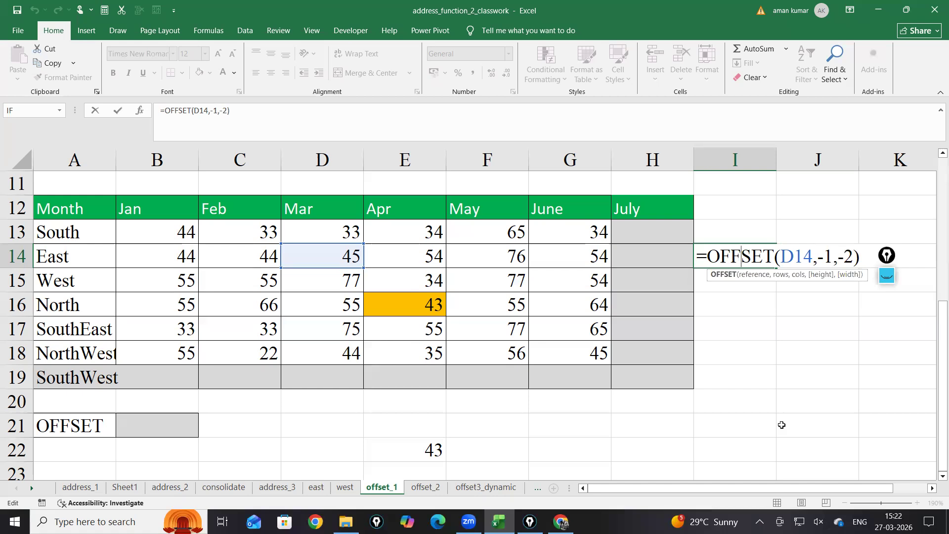
pyautogui.press('Return')
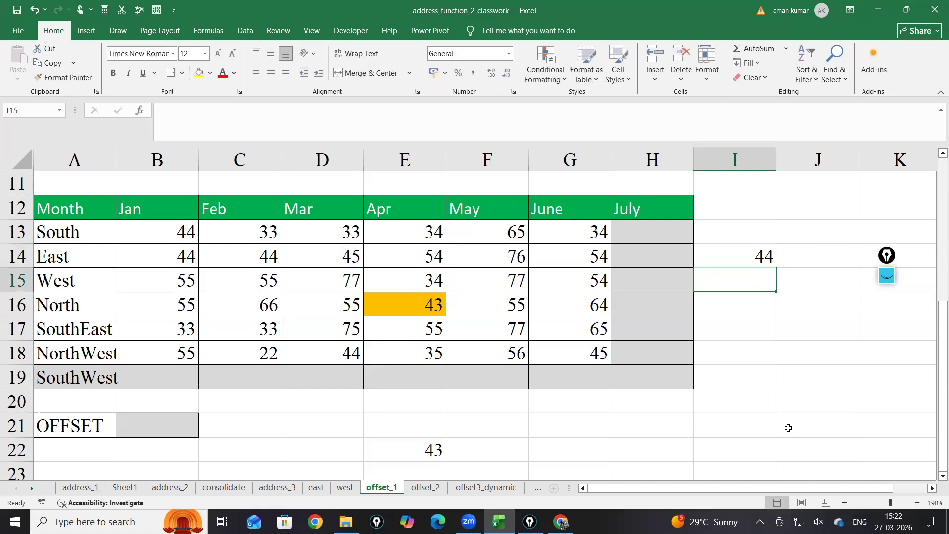
# Show the annotation tools again, turn off the whiteboard and return to the normal pointer over the worksheet
pyautogui.click(892, 287)
pyautogui.click(887, 394)
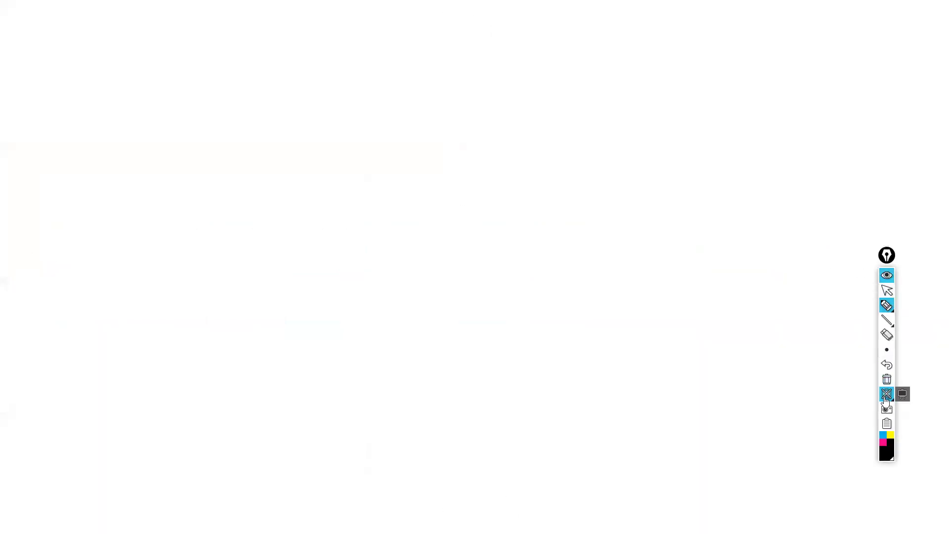
pyautogui.click(887, 290)
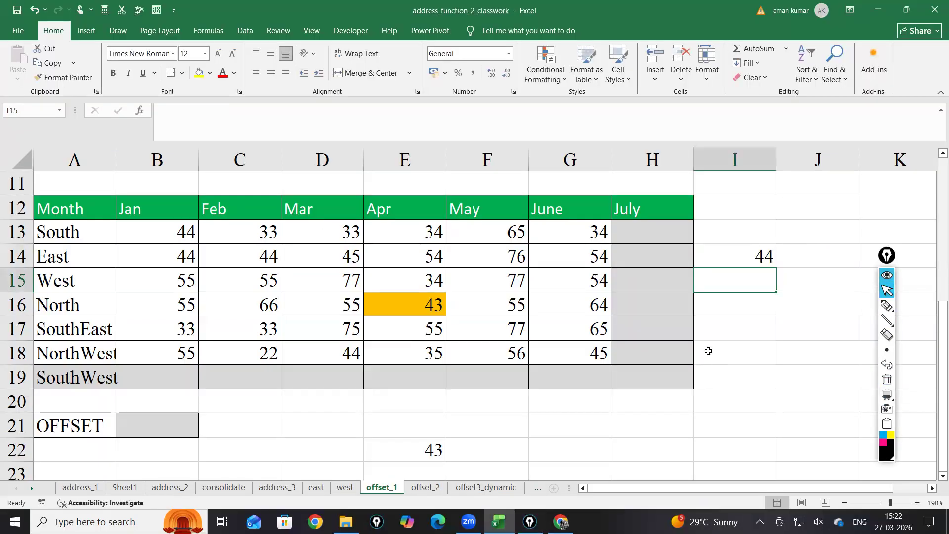
# Start an OFFSET formula in I18 with the West/Mar cell D15 as its reference
pyautogui.click(732, 343)
pyautogui.write('=off')
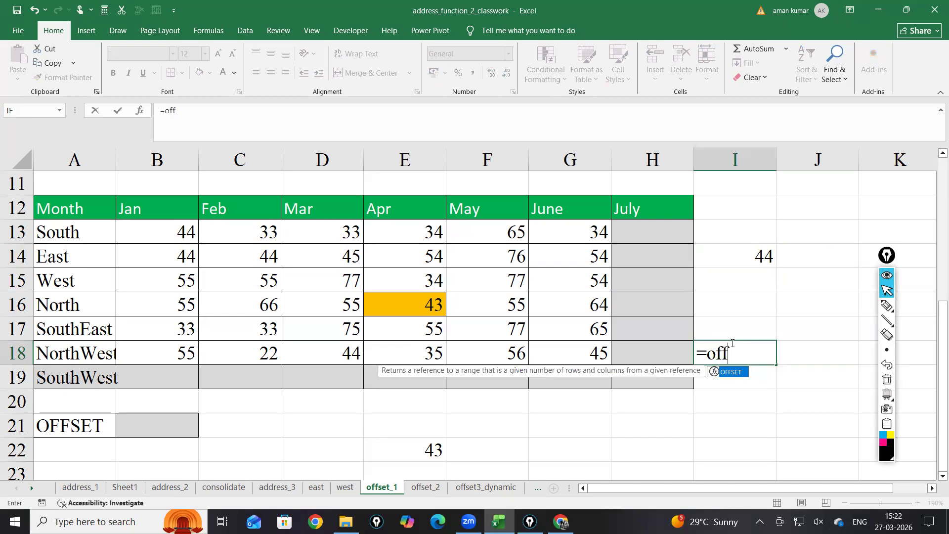
pyautogui.press('Tab')
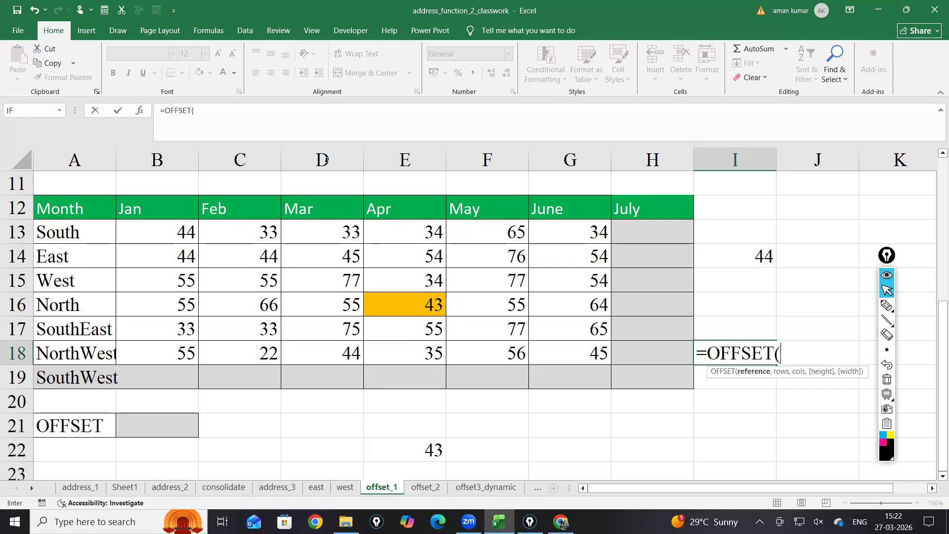
pyautogui.click(339, 283)
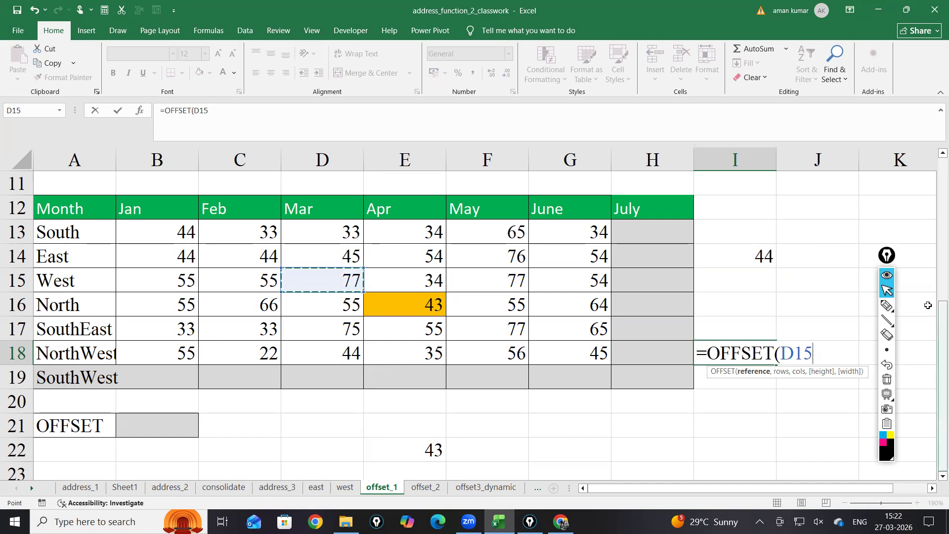
# Outline the South/Mar value in D13 with the pen as the target cell, and return to the normal pointer
pyautogui.click(887, 305)
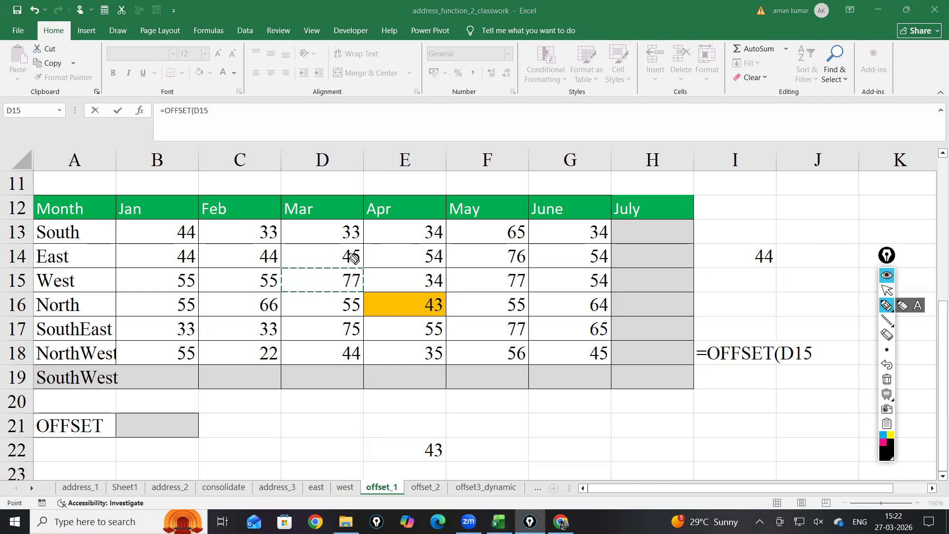
pyautogui.moveTo(350, 220)
pyautogui.mouseDown()
pyautogui.moveTo(317, 217)
pyautogui.moveTo(337, 247)
pyautogui.moveTo(369, 238)
pyautogui.moveTo(348, 220)
pyautogui.mouseUp()
pyautogui.click(887, 290)
# Add a row offset of -2 and try to enter the I18 formula as =OFFSET(D15,-2)
pyautogui.write(',')
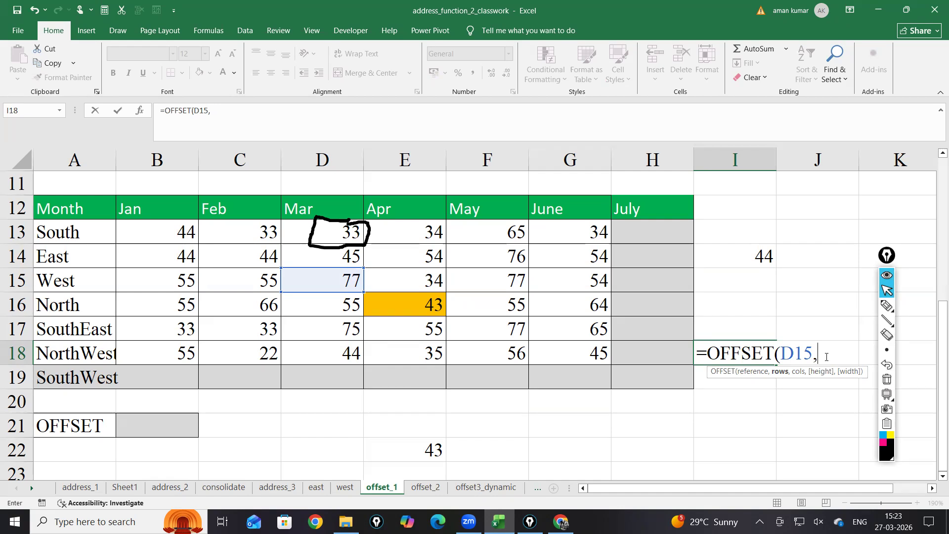
pyautogui.write(',')
pyautogui.press('BackSpace')
pyautogui.write('2')
pyautogui.press('BackSpace')
pyautogui.write('-2')
pyautogui.write(')')
pyautogui.press('Return')
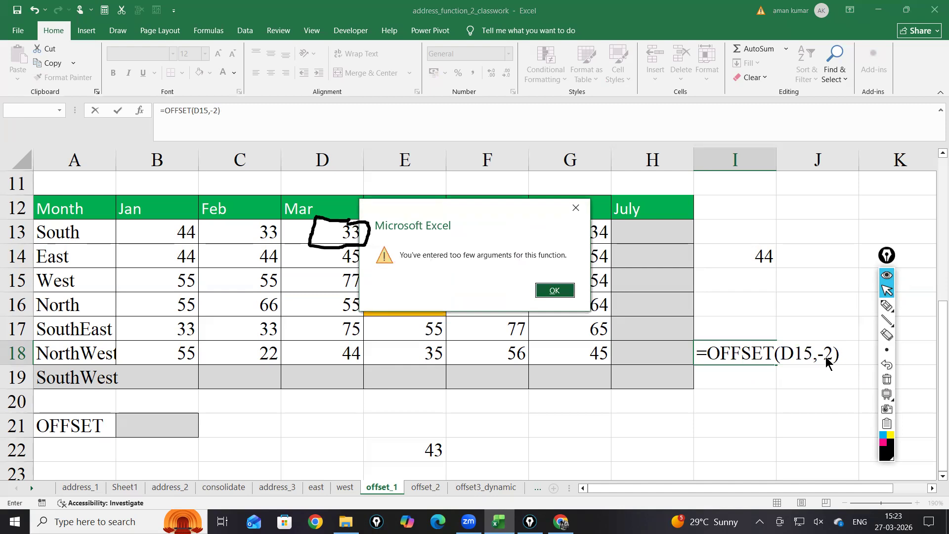
# Add a column offset of 0 so that the I18 formula reads =OFFSET(D15,-2,0)
pyautogui.click(555, 290)
pyautogui.click(832, 353)
pyautogui.write(',0')
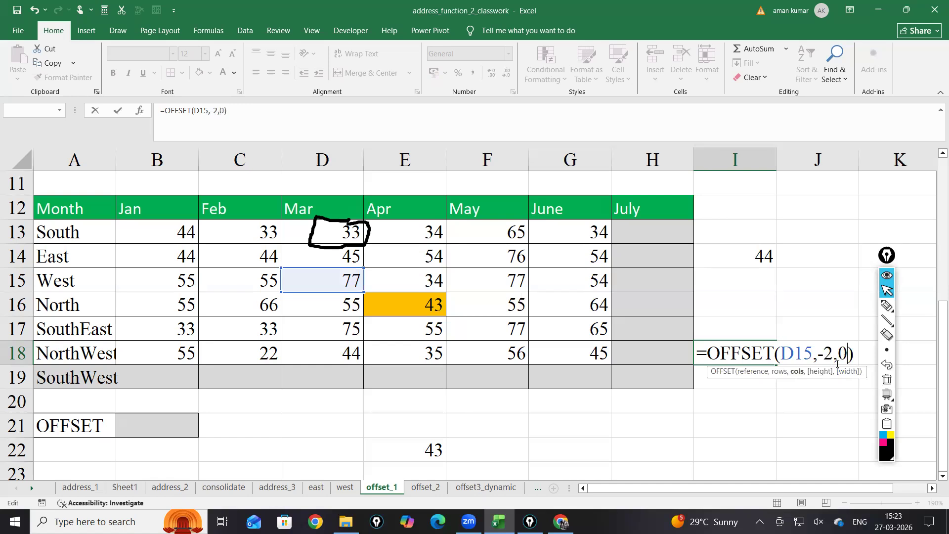
pyautogui.press('Return')
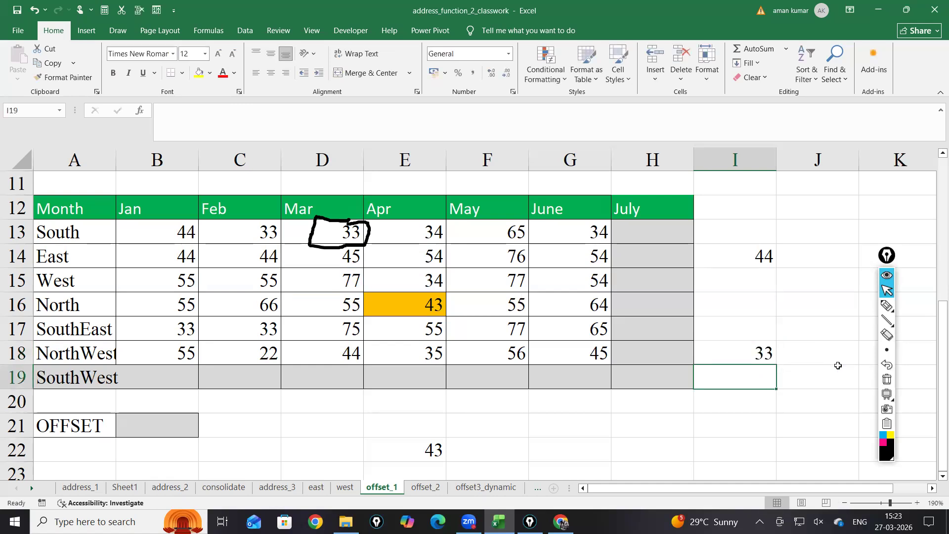
# Reopen the I18 formula to review its arguments, hide the annotations and close the formula without changing it
pyautogui.doubleClick(764, 352)
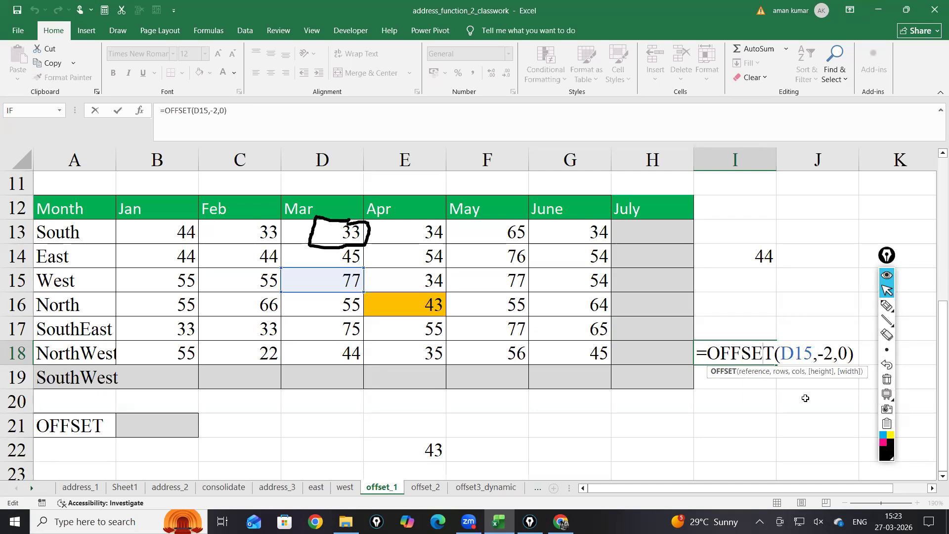
pyautogui.click(887, 289)
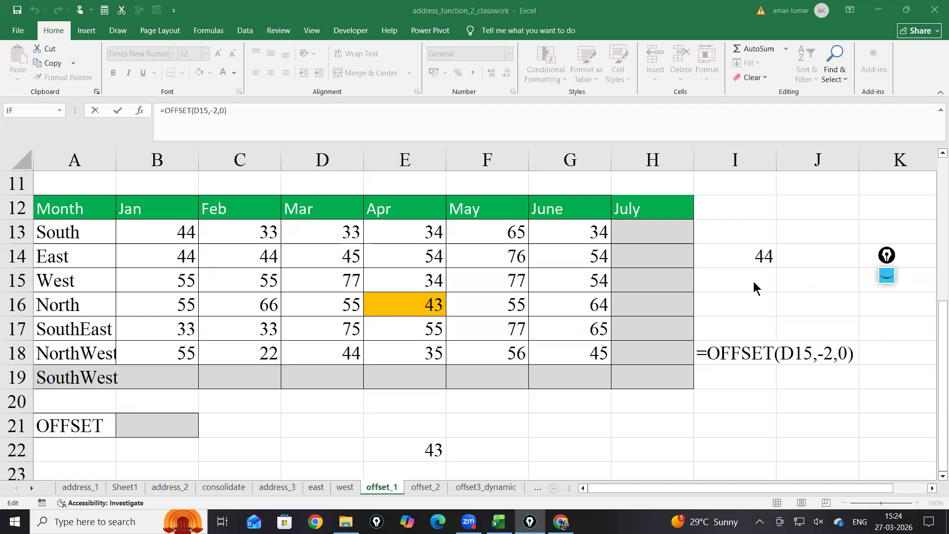
pyautogui.click(781, 352)
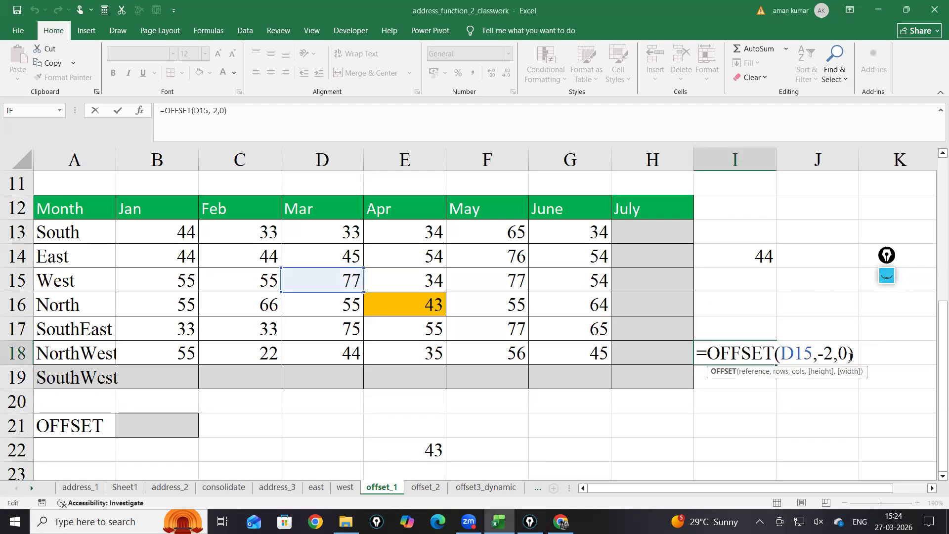
pyautogui.press('Return')
# Delete the practice OFFSET results in I14:I18 and E22
pyautogui.moveTo(736, 259); pyautogui.dragTo(746, 346)
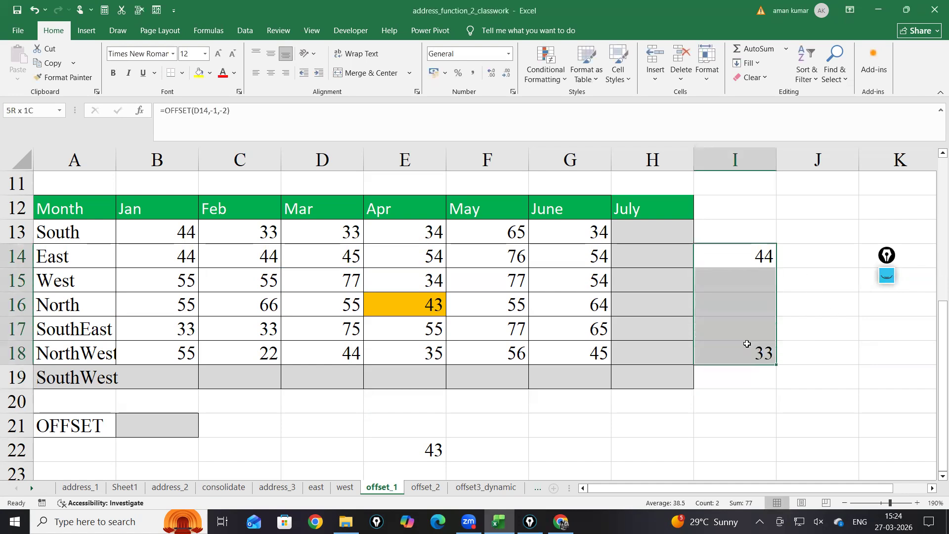
pyautogui.press('Delete')
pyautogui.click(489, 445)
pyautogui.press('Delete')
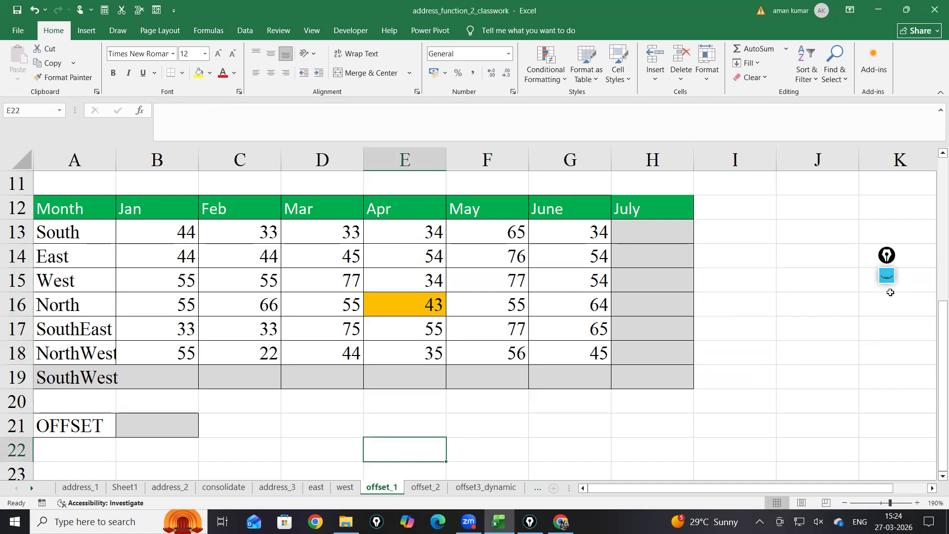
# Erase all pen annotations from the screen and hide the annotation tools
pyautogui.click(887, 275)
pyautogui.click(887, 380)
pyautogui.moveTo(887, 305)
pyautogui.click(887, 275)
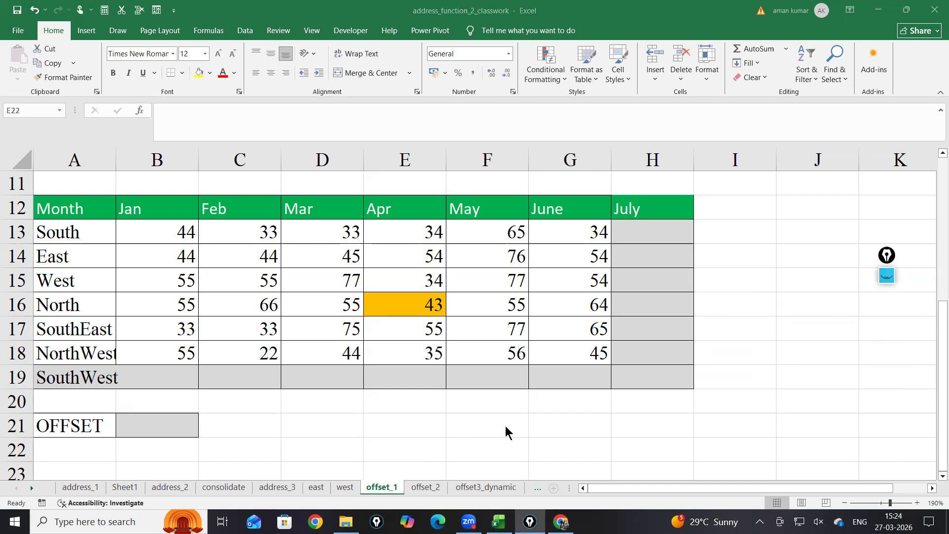
# Switch to the offset_2 sheet and bring the OFFSET and sum exercise rows below the table into view
pyautogui.click(425, 487)
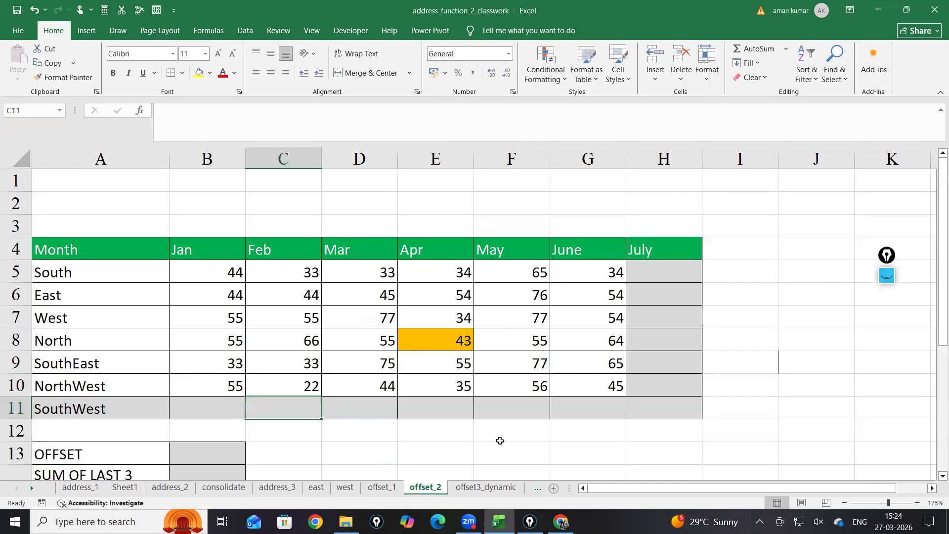
pyautogui.scroll(-2, 500, 441)
pyautogui.scroll(1, 613, 390)
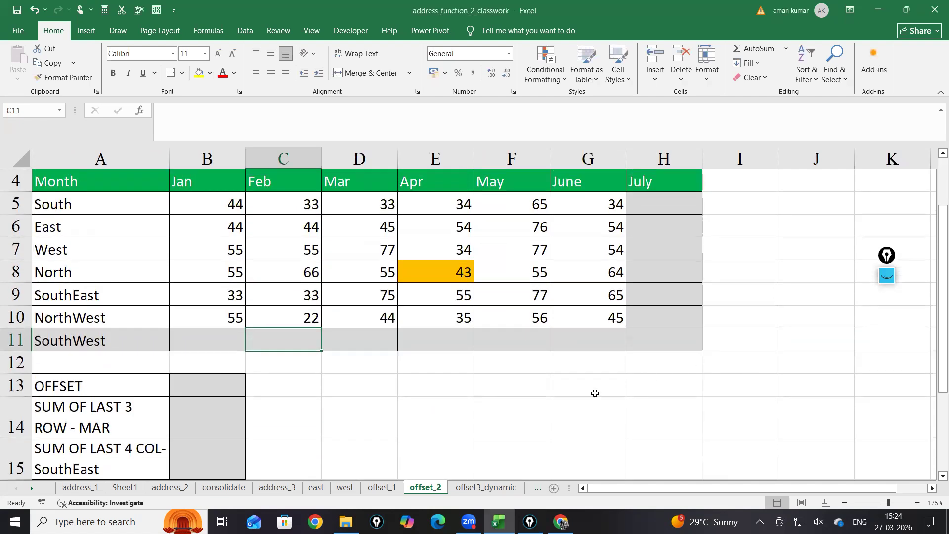
pyautogui.click(243, 382)
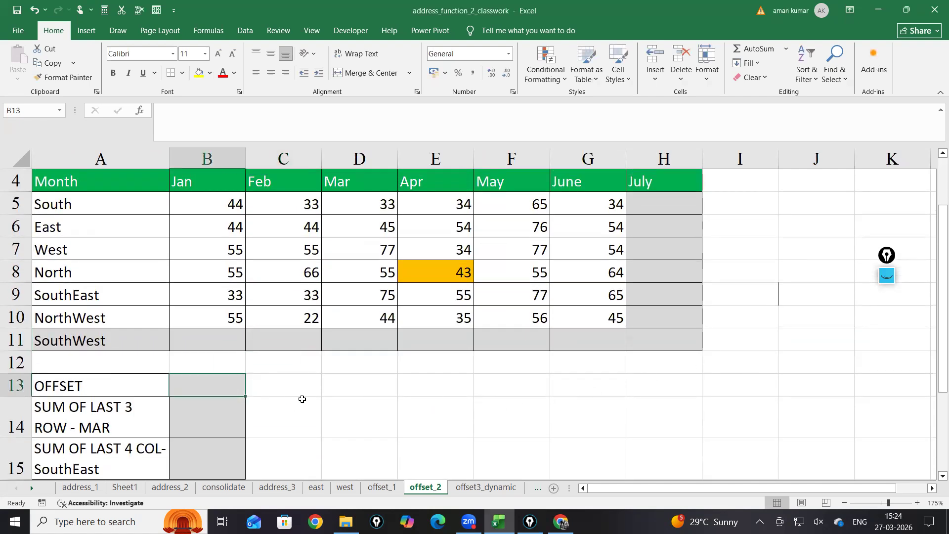
pyautogui.click(339, 376)
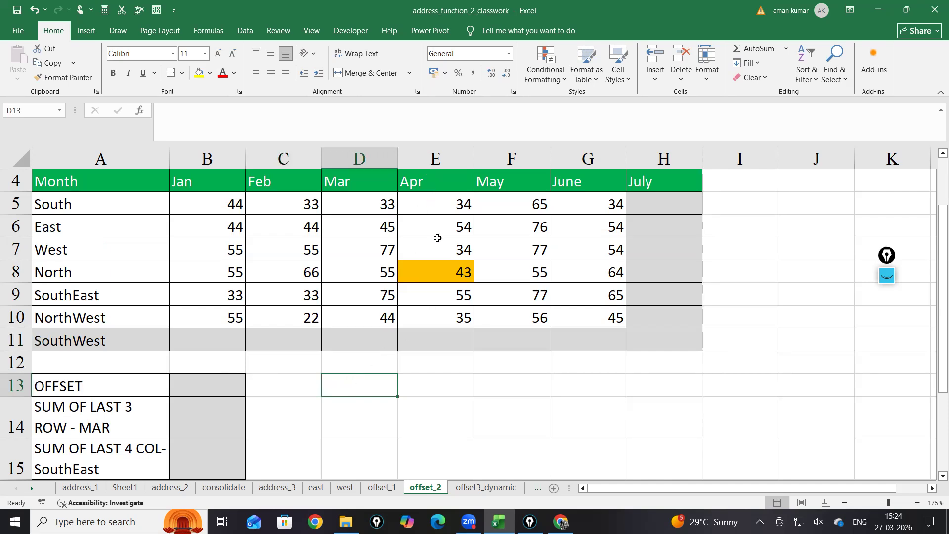
# Point out the last three Apr values, E8:E10, and the Apr header in the table
pyautogui.moveTo(439, 274); pyautogui.dragTo(438, 311)
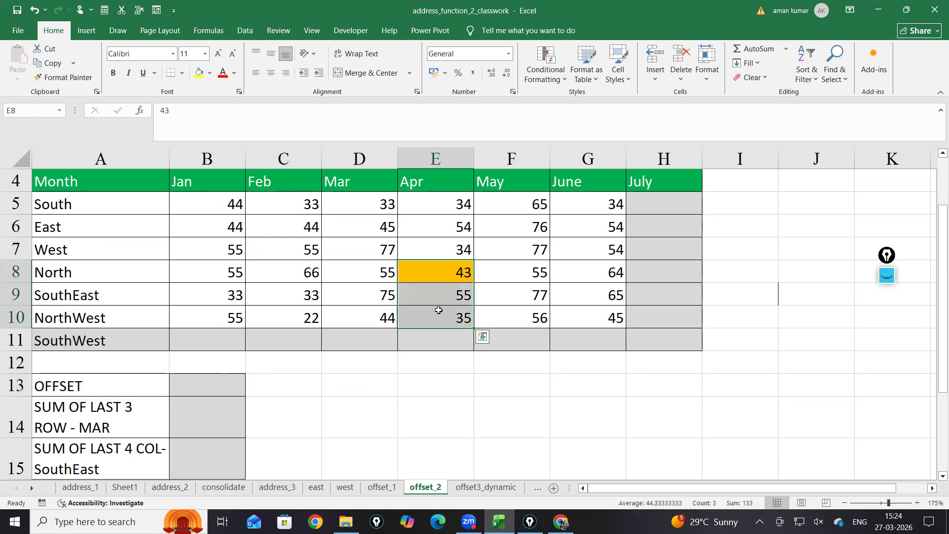
pyautogui.click(418, 186)
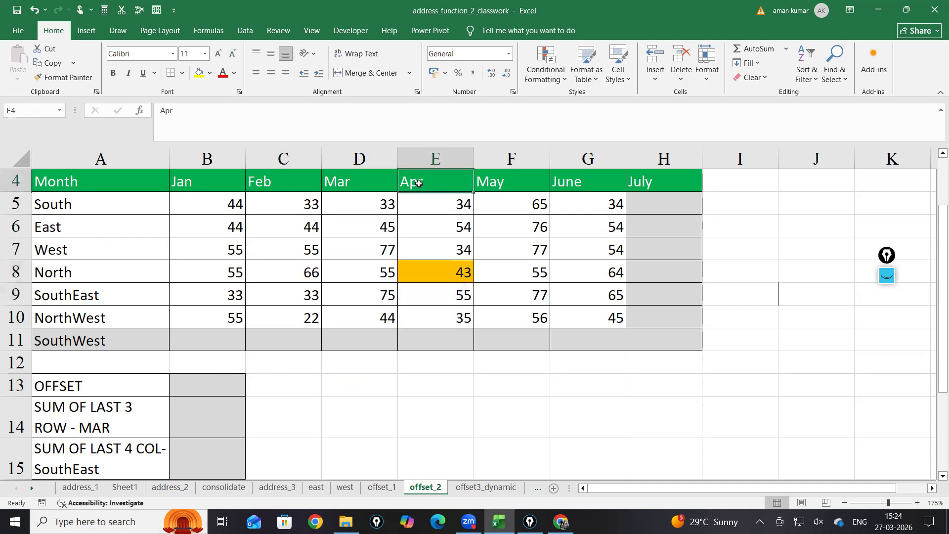
pyautogui.moveTo(435, 270); pyautogui.dragTo(440, 312)
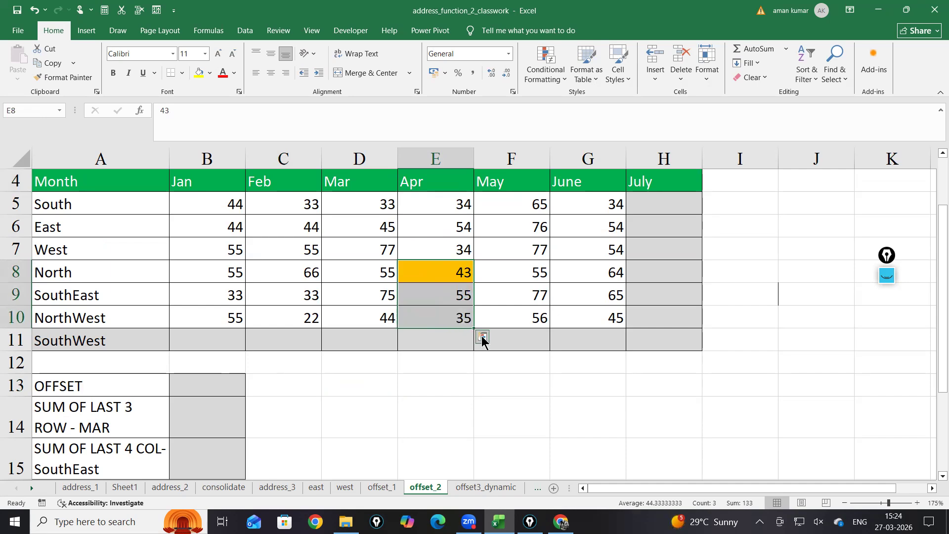
# In D13, write an OFFSET formula starting from A4 with 4 rows, 4 columns and a height of 3
pyautogui.click(396, 388)
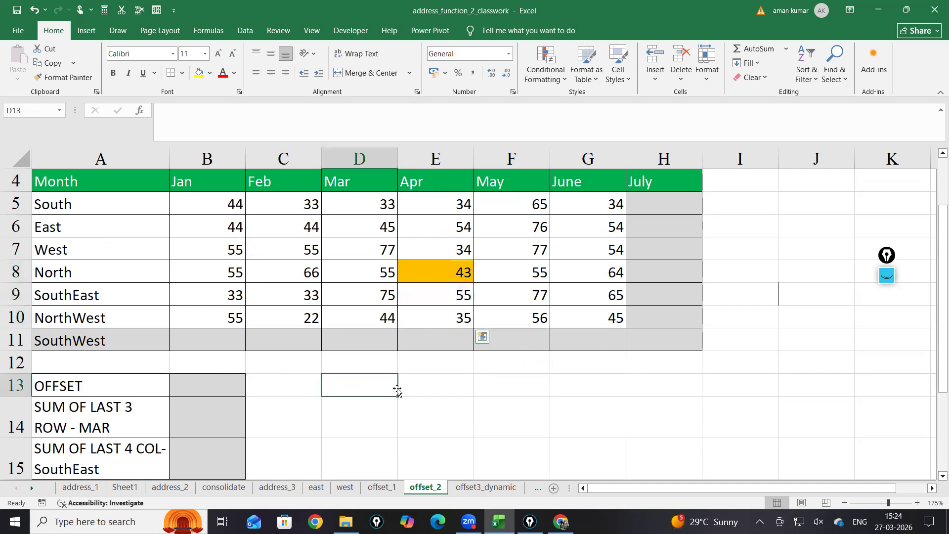
pyautogui.write('=of')
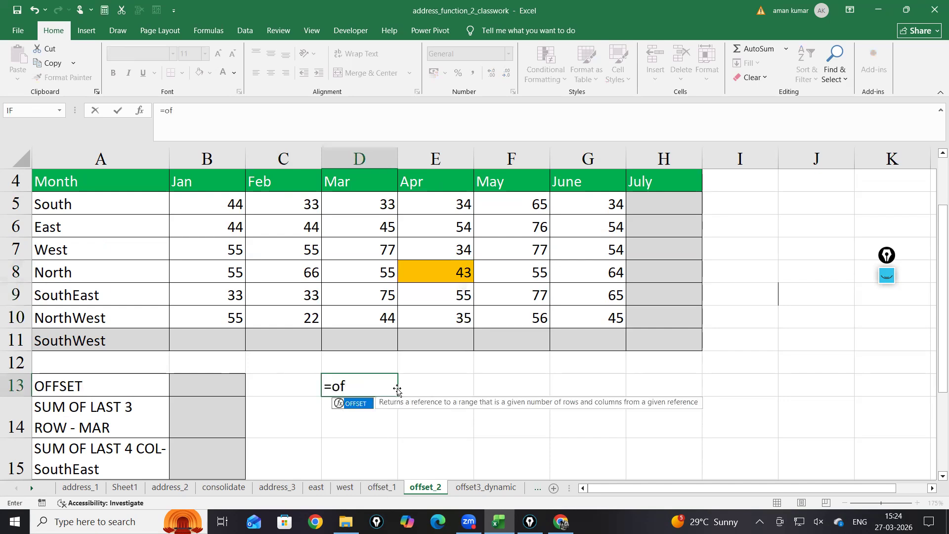
pyautogui.press('Tab')
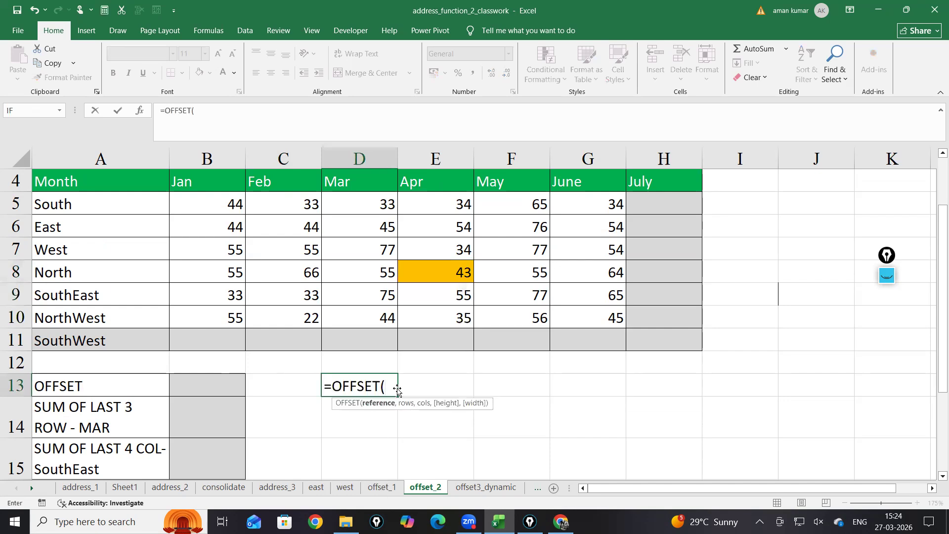
pyautogui.click(119, 184)
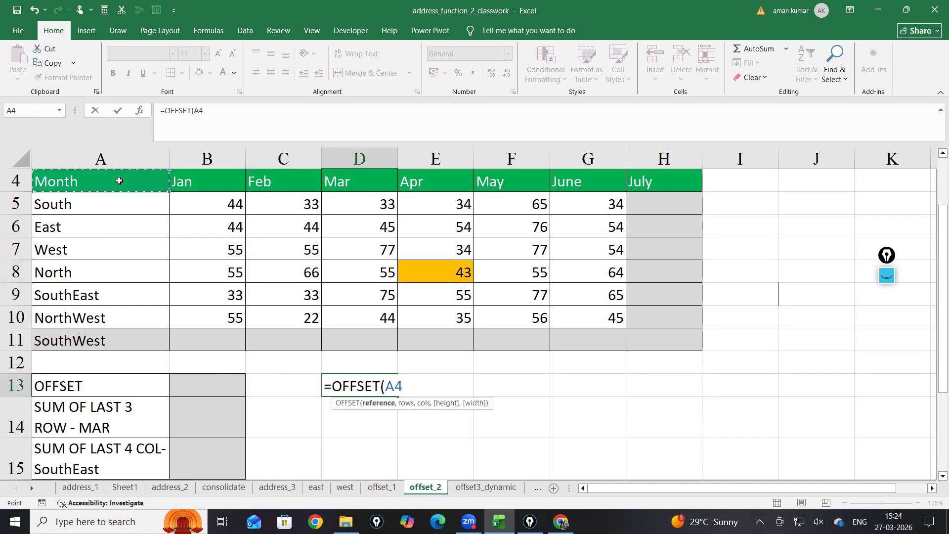
pyautogui.write(',')
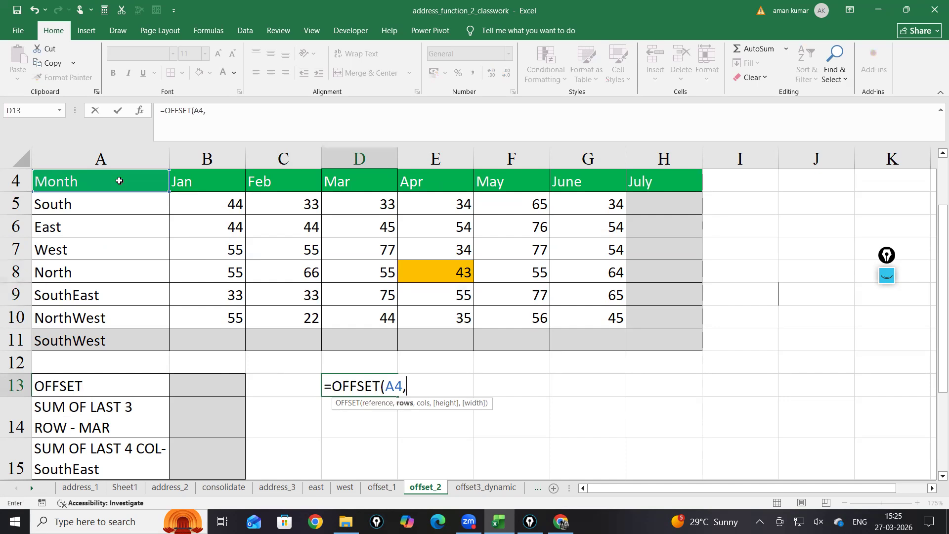
pyautogui.write('4,4')
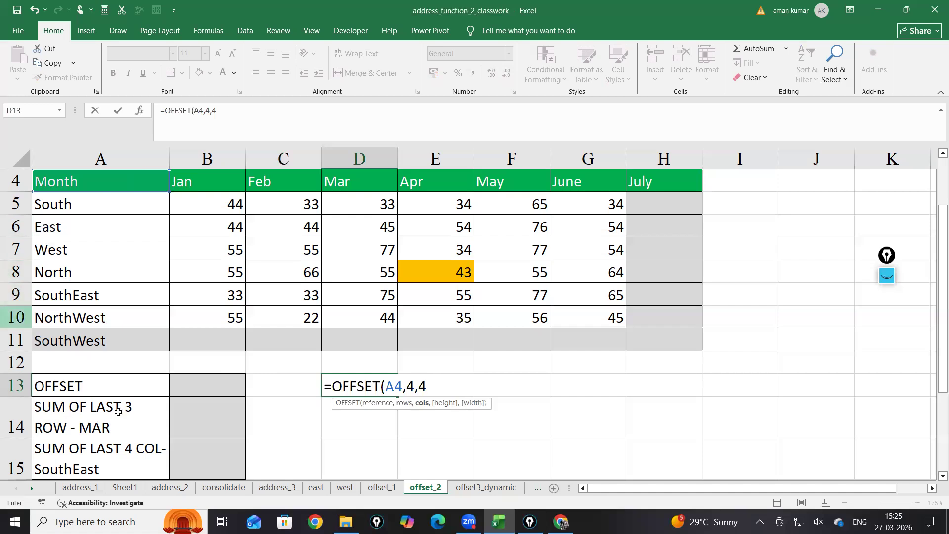
pyautogui.doubleClick(433, 384)
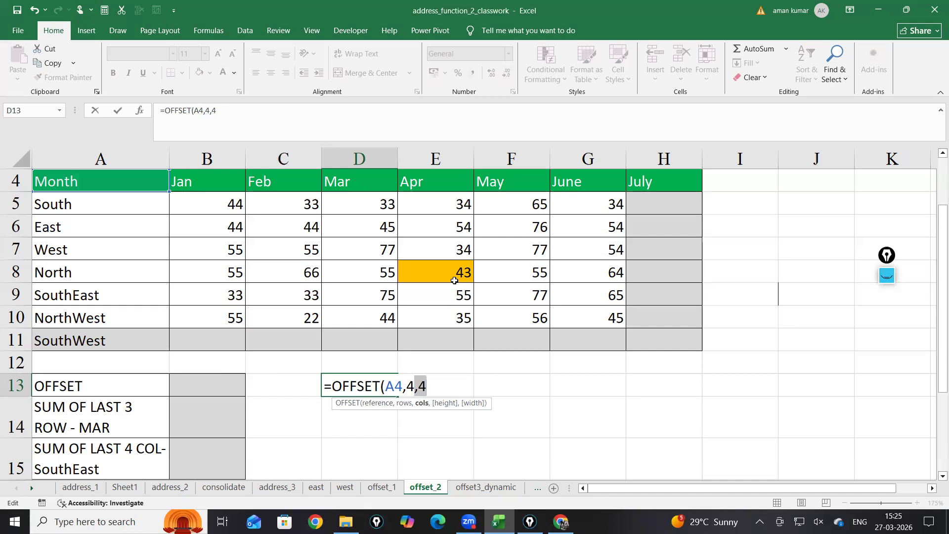
pyautogui.click(445, 386)
pyautogui.write(',3')
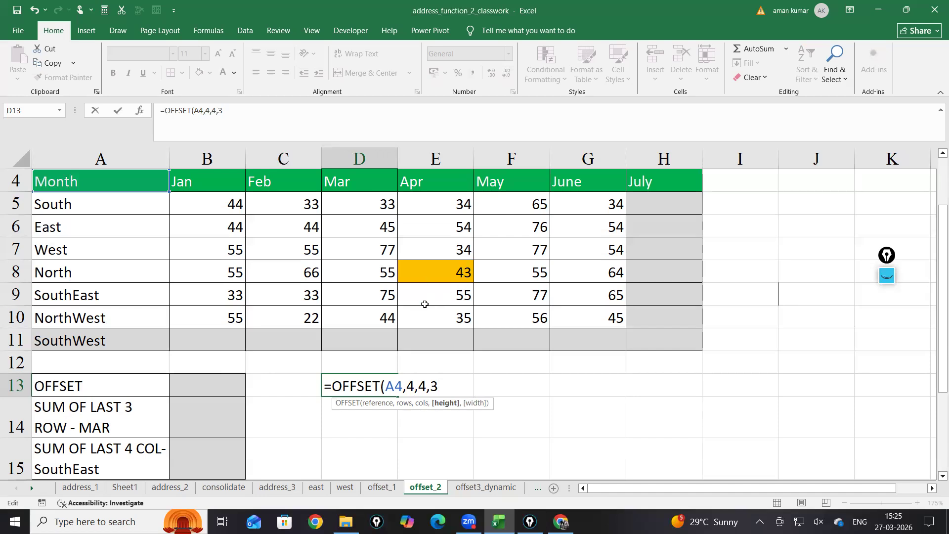
pyautogui.write(')')
# Wrap the OFFSET formula in D13 in SUM and enter it as =SUM(OFFSET(A4,4,4,3))
pyautogui.click(339, 380)
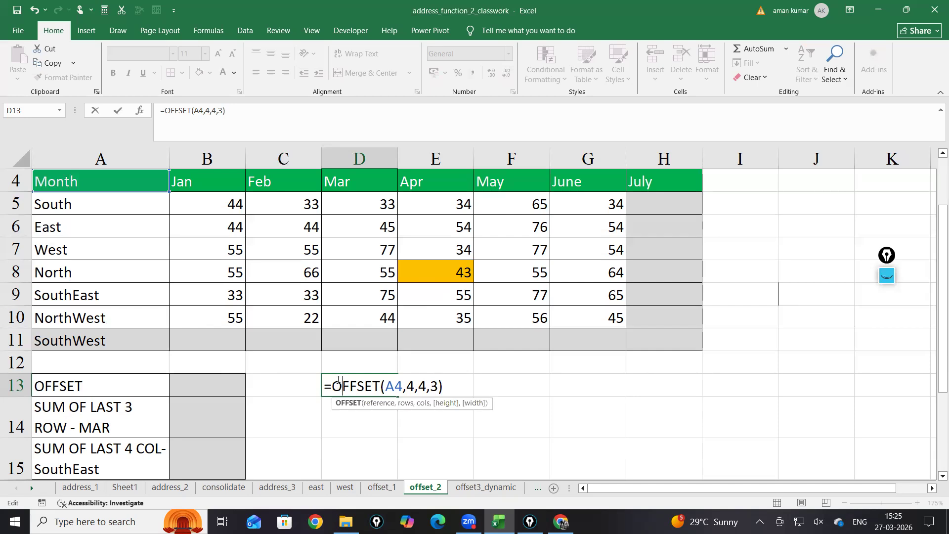
pyautogui.write('sum')
pyautogui.press('Tab')
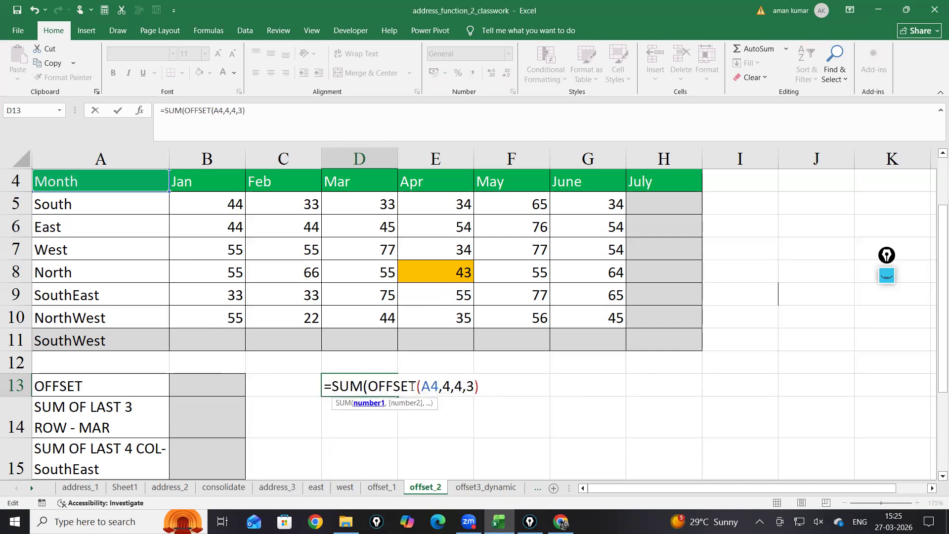
pyautogui.click(483, 383)
pyautogui.write(')')
pyautogui.press('Return')
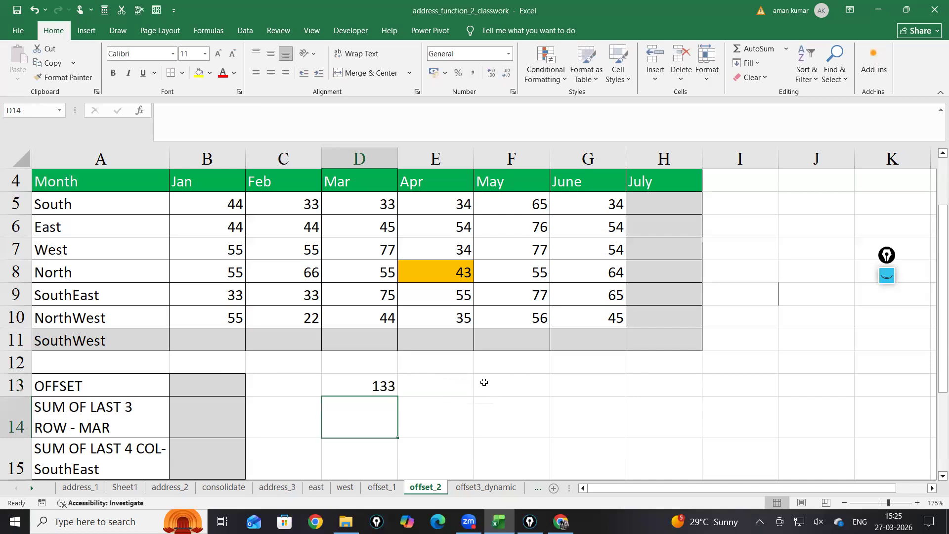
# Review the SUM and OFFSET formula in D13 at a larger zoom and compare it with the table's Apr values
pyautogui.doubleClick(390, 386)
pyautogui.click(598, 409)
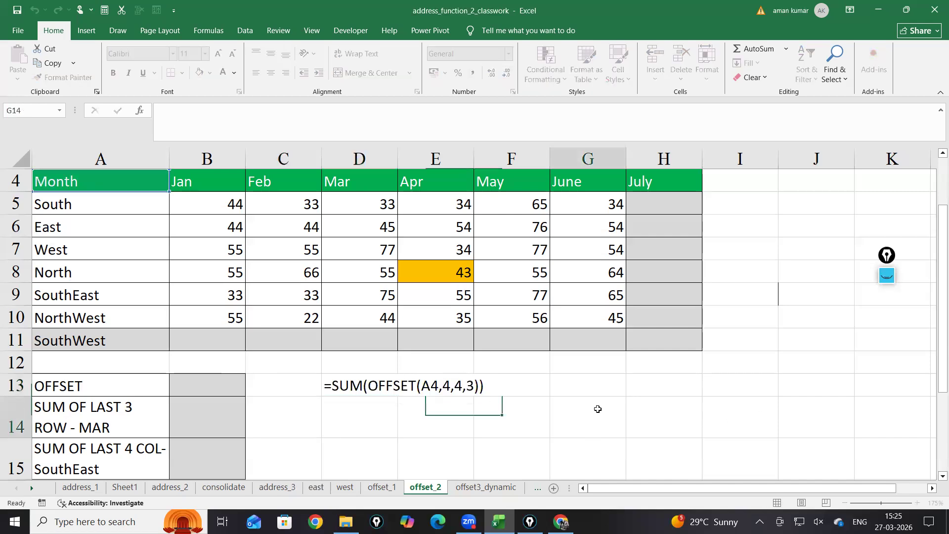
pyautogui.scroll(4, 570, 384)
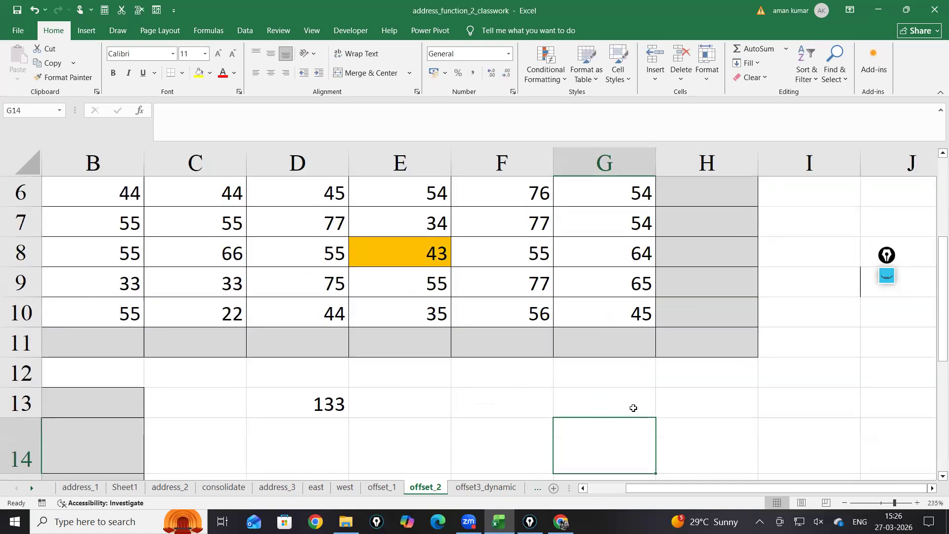
pyautogui.scroll(3, 634, 408)
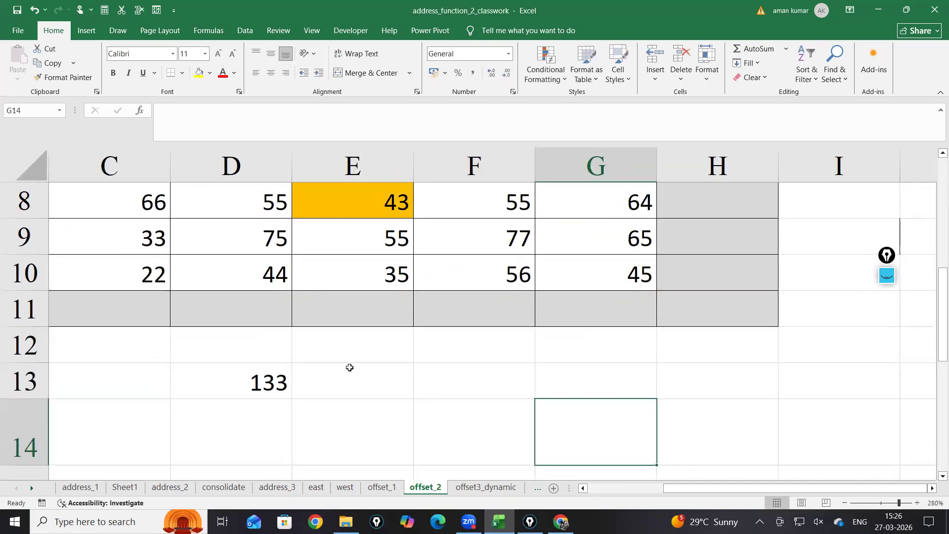
pyautogui.scroll(-1, 349, 368)
pyautogui.doubleClick(233, 272)
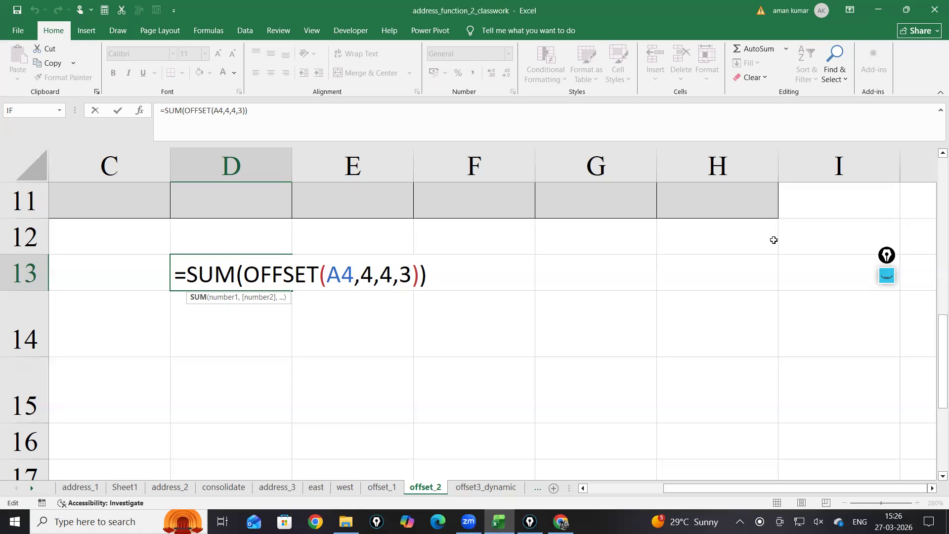
pyautogui.press('Return')
pyautogui.scroll(2, 689, 346)
pyautogui.scroll(-1, 580, 292)
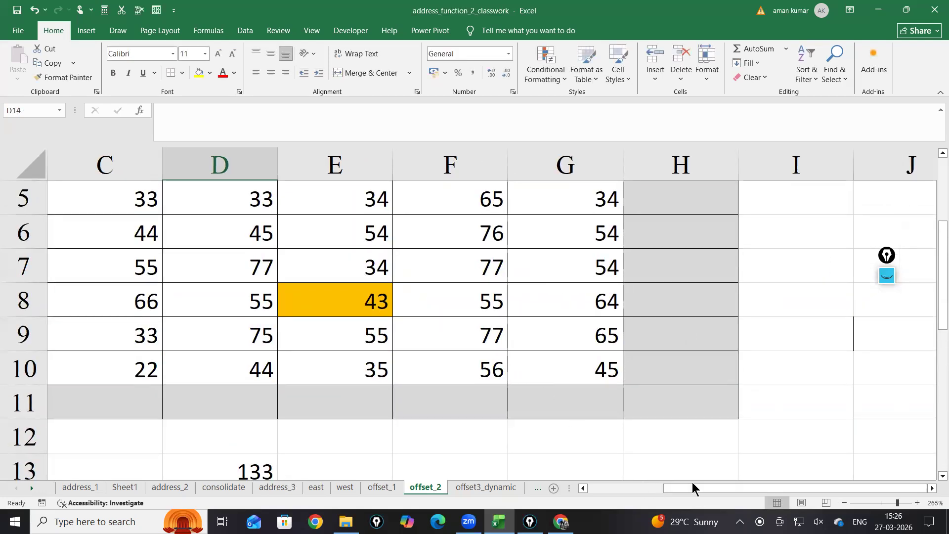
pyautogui.scroll(-2, 568, 464)
pyautogui.moveTo(678, 493); pyautogui.dragTo(544, 491)
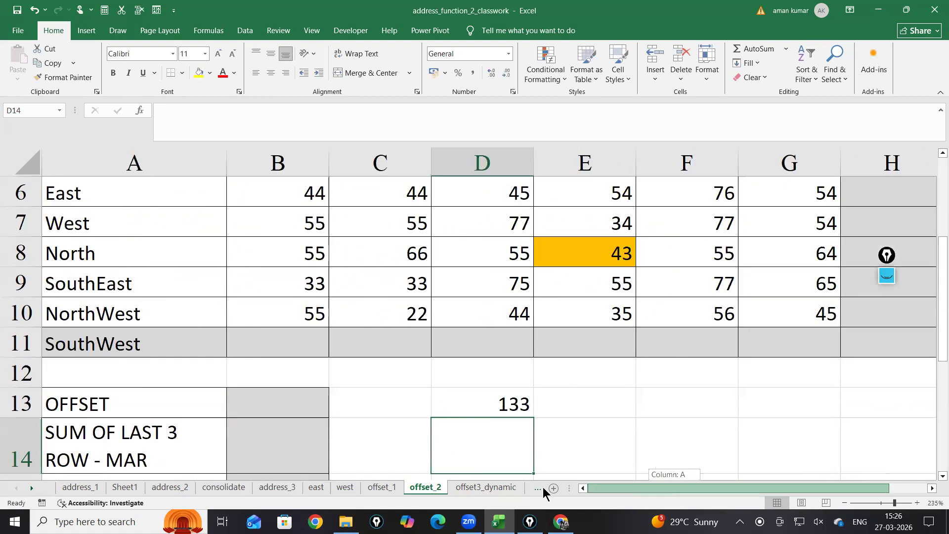
pyautogui.scroll(-1, 615, 397)
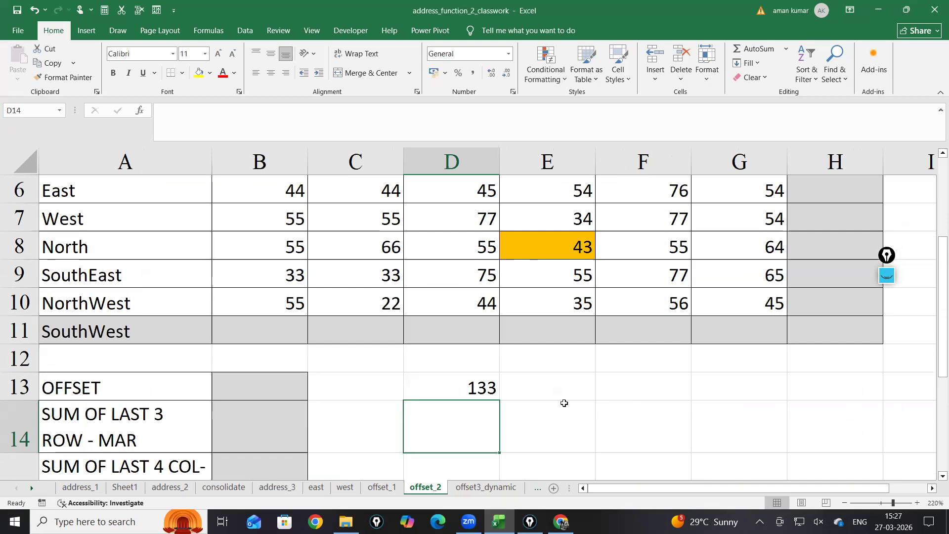
pyautogui.doubleClick(489, 384)
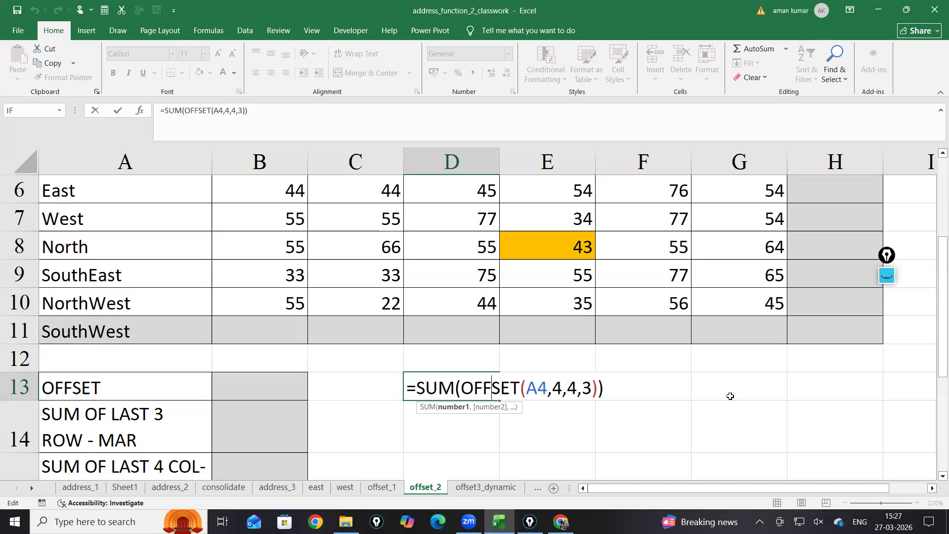
pyautogui.press('Return')
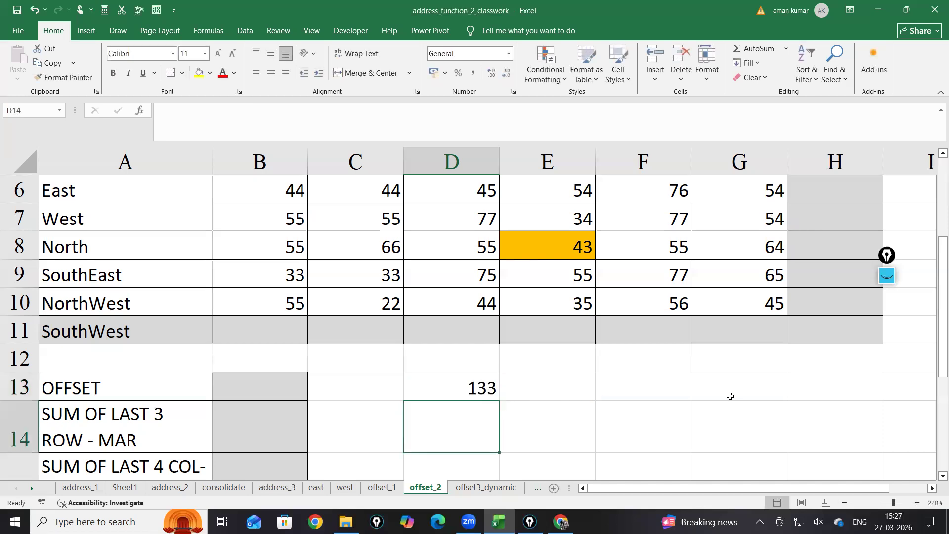
# Enter =SUM(OFFSET(A4,5,4,,3)) in D14 to sum three cells across the SouthEast row from Apr
pyautogui.write('=SUM(of')
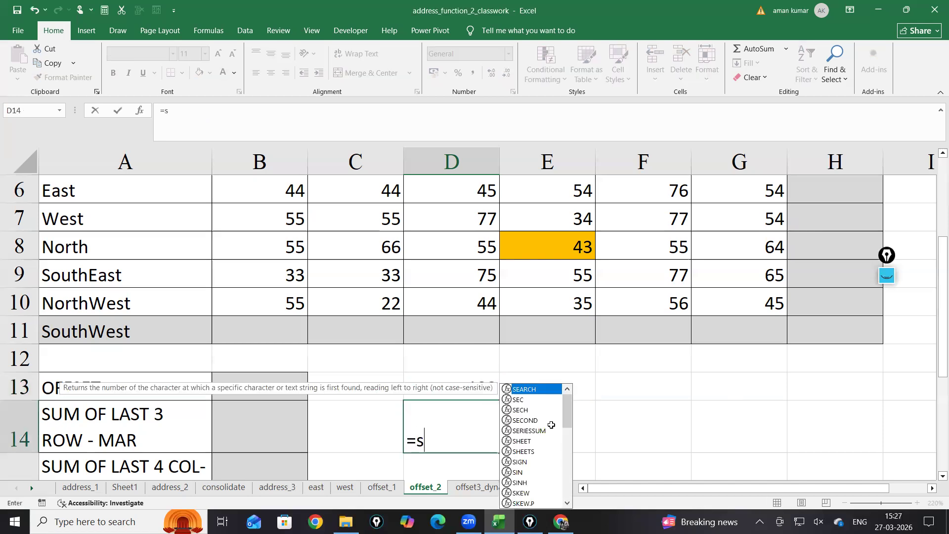
pyautogui.press('Tab')
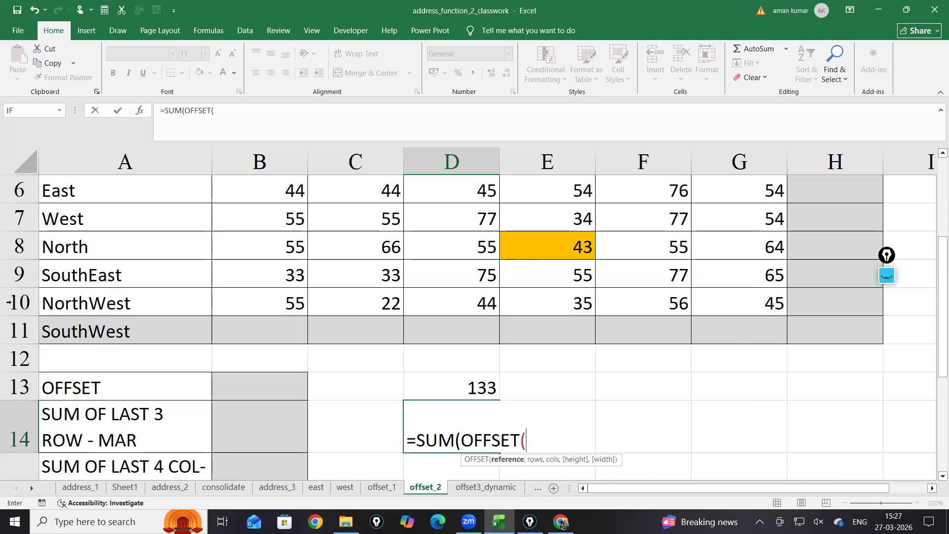
pyautogui.scroll(1, 495, 316)
pyautogui.click(170, 225)
pyautogui.scroll(-2, 459, 310)
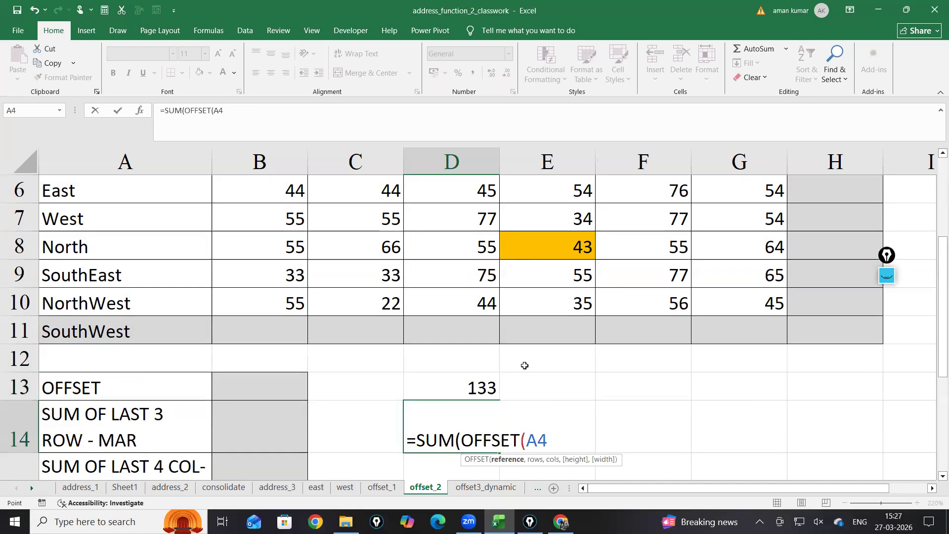
pyautogui.write(',')
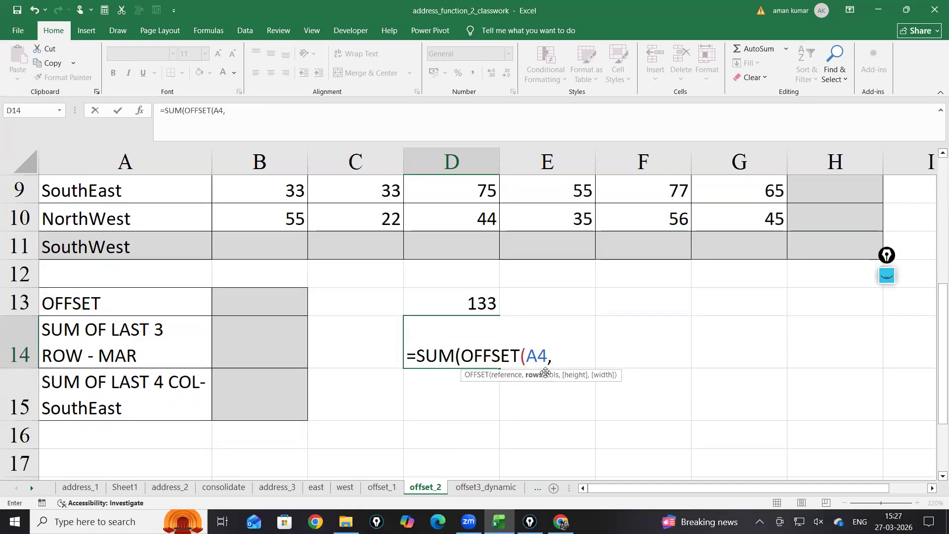
pyautogui.write('5,')
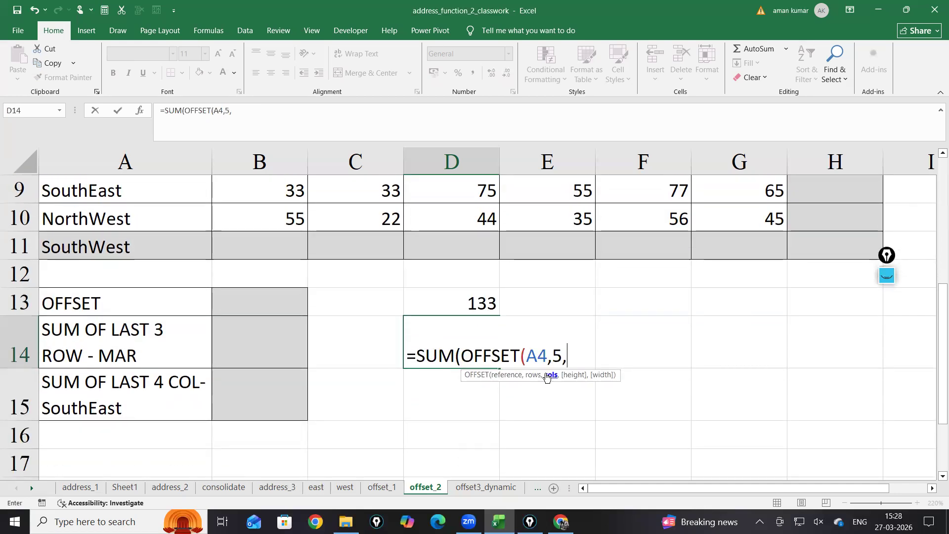
pyautogui.write('4,')
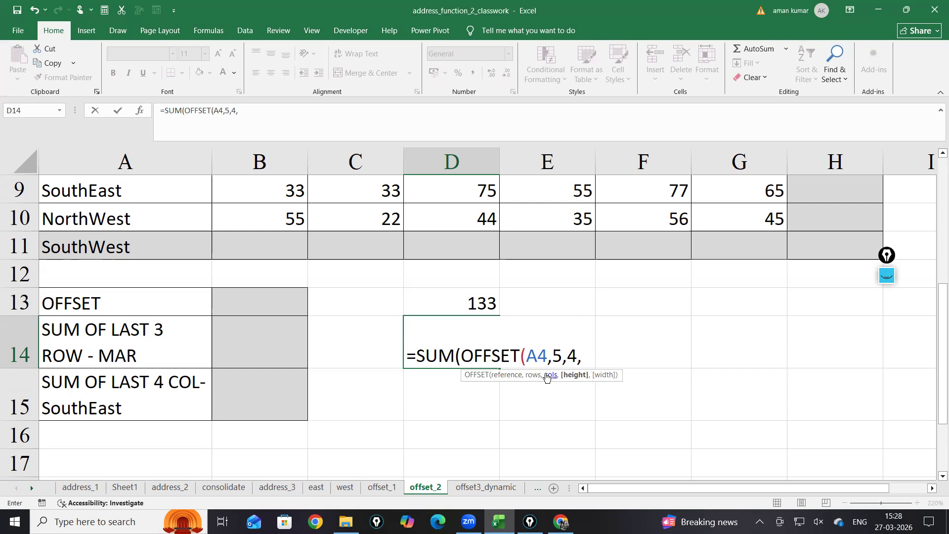
pyautogui.write(',')
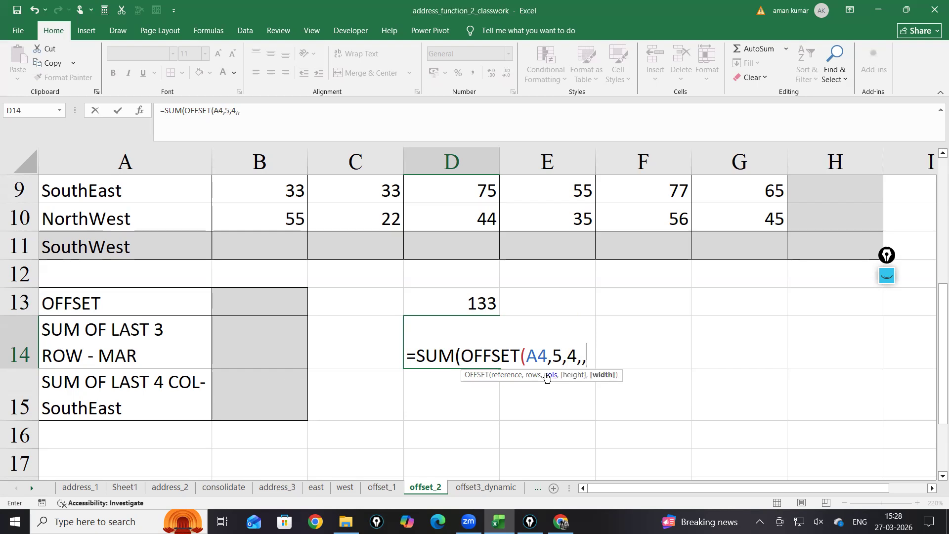
pyautogui.write('3))')
pyautogui.press('Return')
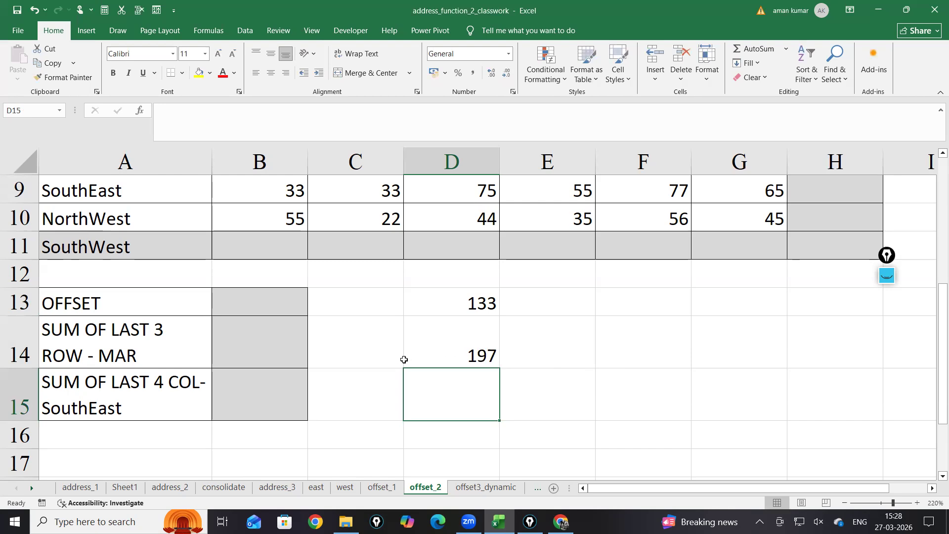
# Reopen the D14 formula to examine its skipped height and its width argument, leaving it as entered
pyautogui.press('Up')
pyautogui.press('Left')
pyautogui.press('Left')
pyautogui.click(512, 333)
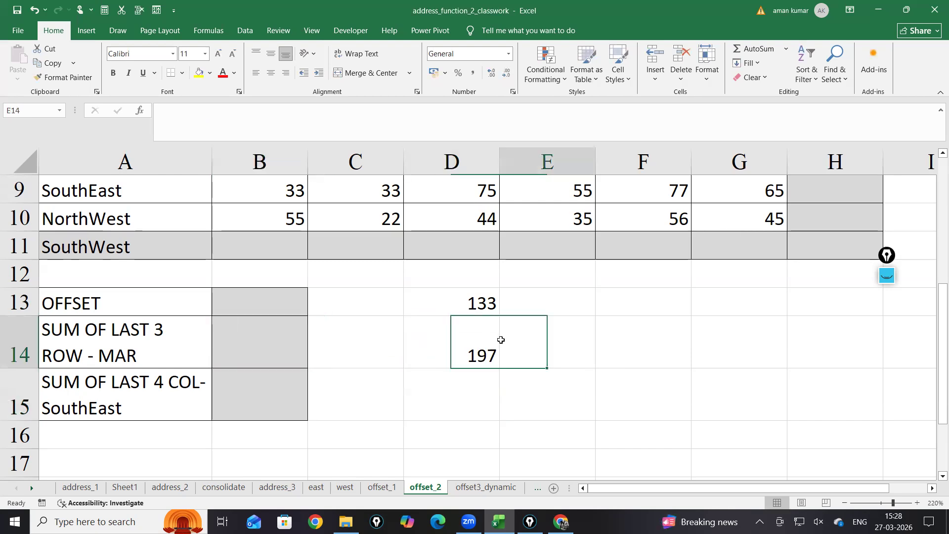
pyautogui.doubleClick(482, 346)
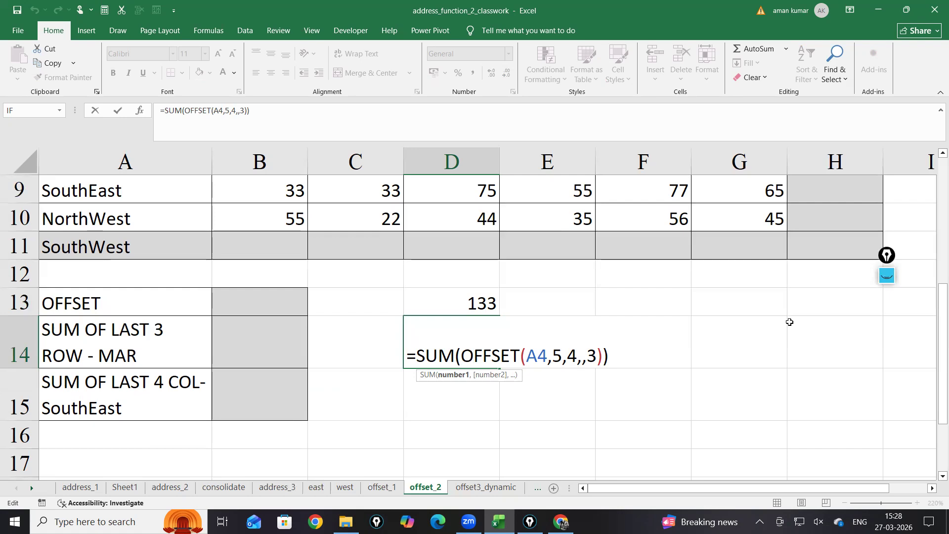
pyautogui.press('Return')
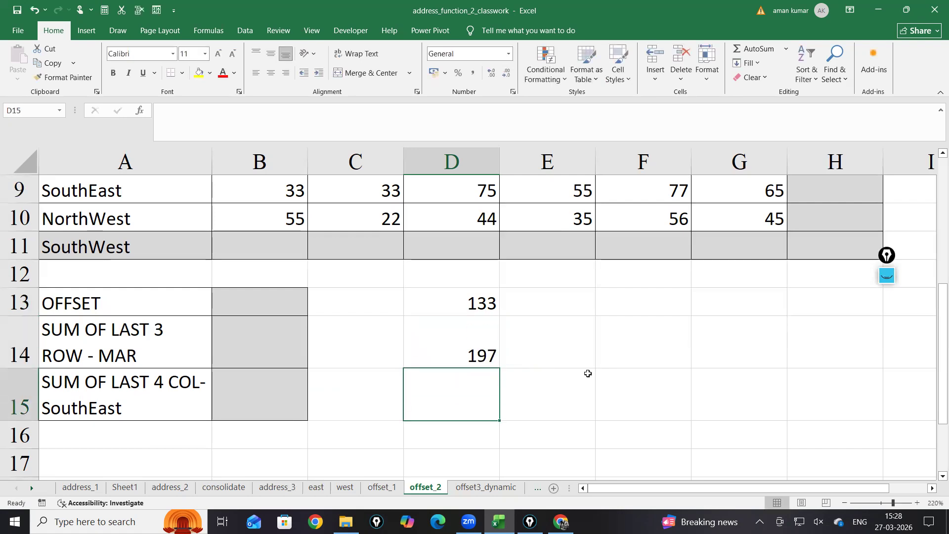
# Enter the test values 78 in E11 and 7 in E12, directly below the Apr data
pyautogui.scroll(-3, 683, 376)
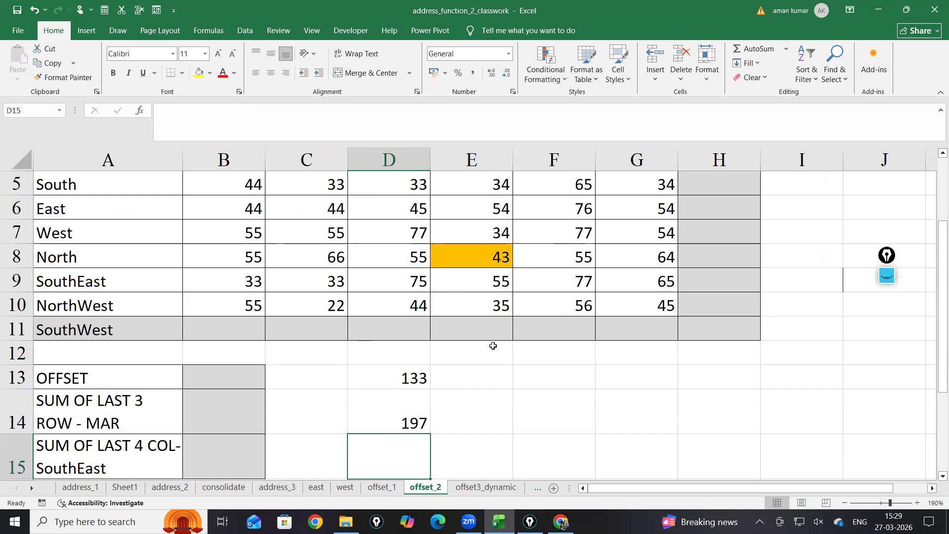
pyautogui.click(479, 330)
pyautogui.write('78')
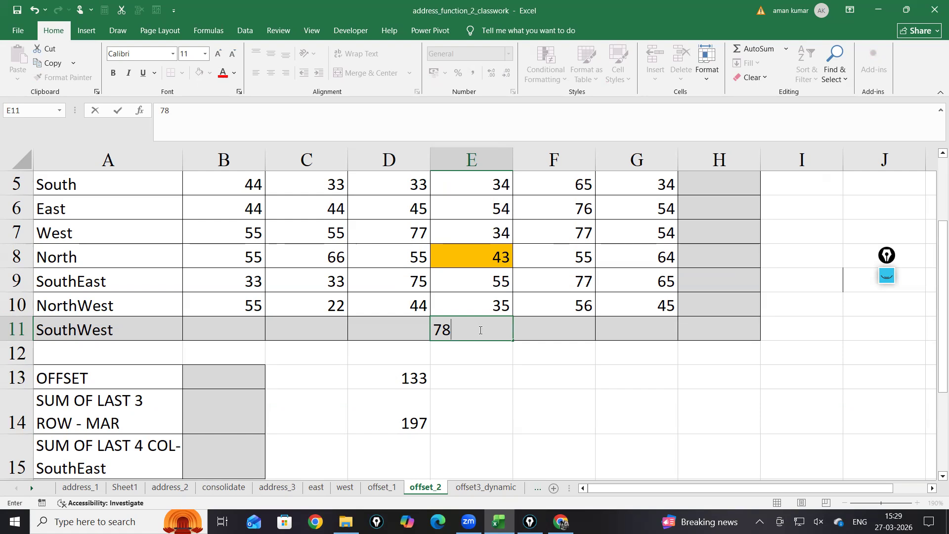
pyautogui.click(493, 350)
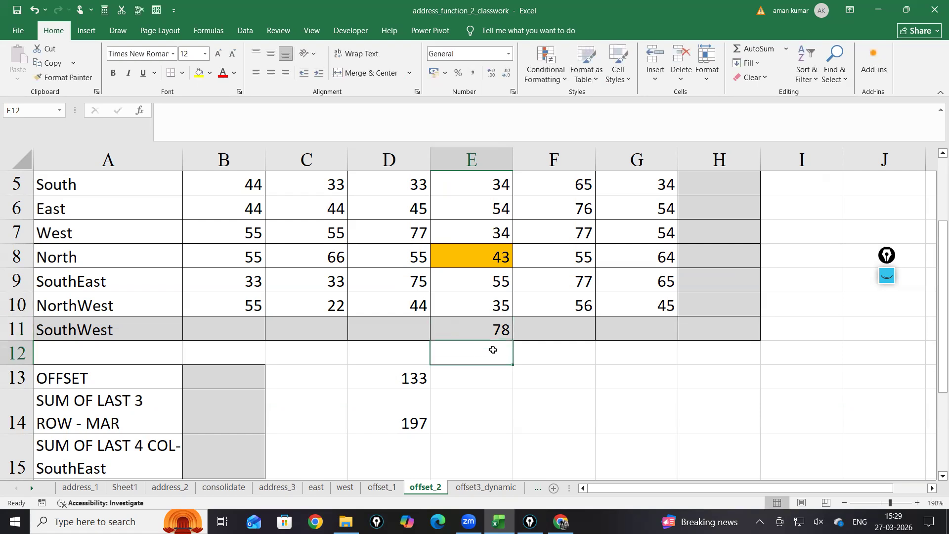
pyautogui.write('7')
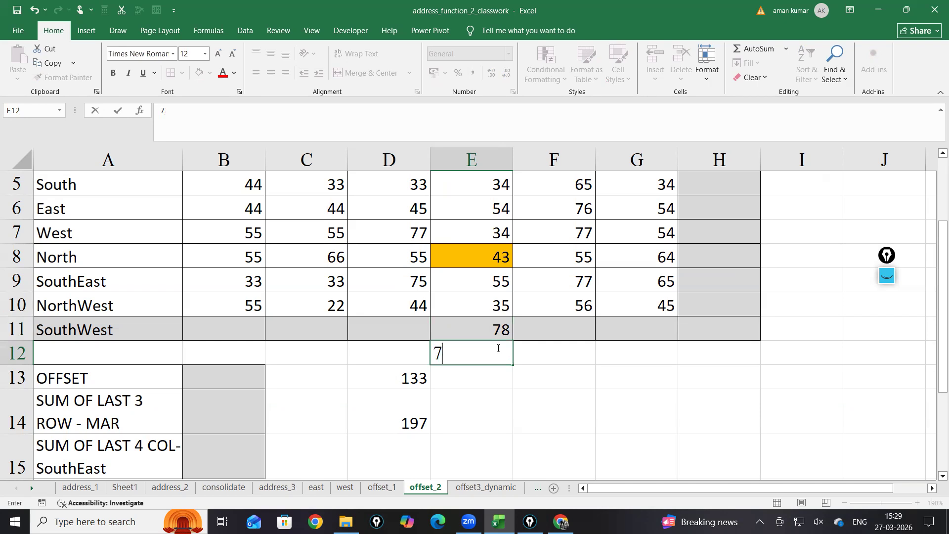
pyautogui.press('Return')
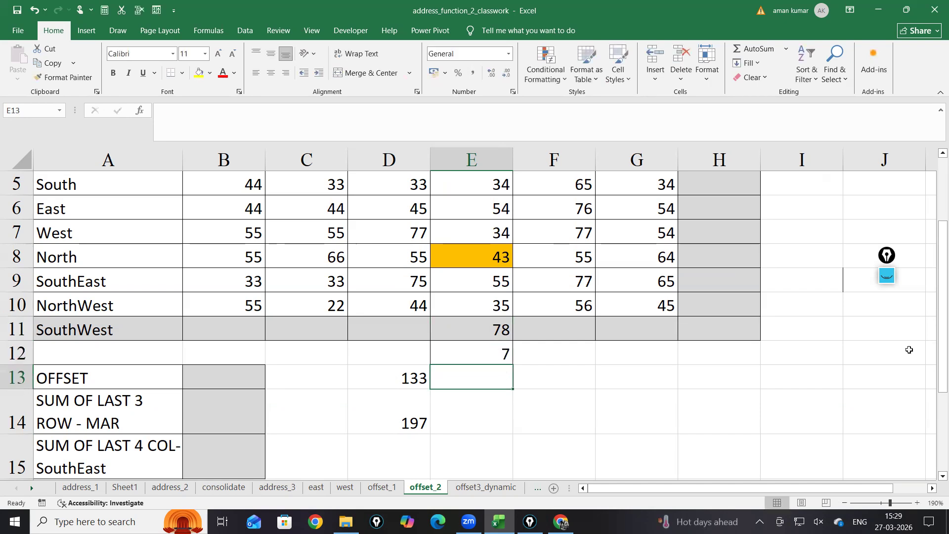
# Check the results in D13:D14 against the added Apr values and clear the test values from E11:E12
pyautogui.moveTo(419, 379); pyautogui.dragTo(410, 419)
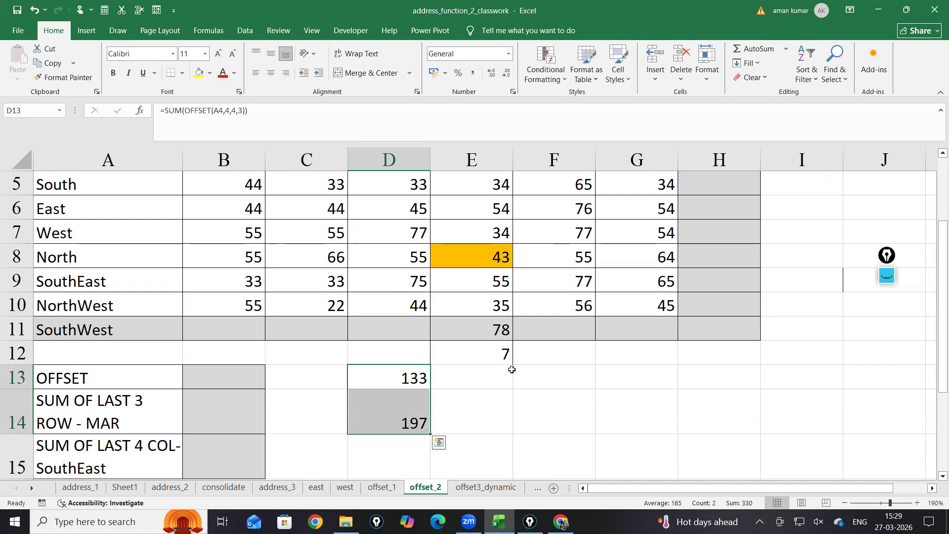
pyautogui.moveTo(486, 328); pyautogui.dragTo(493, 351)
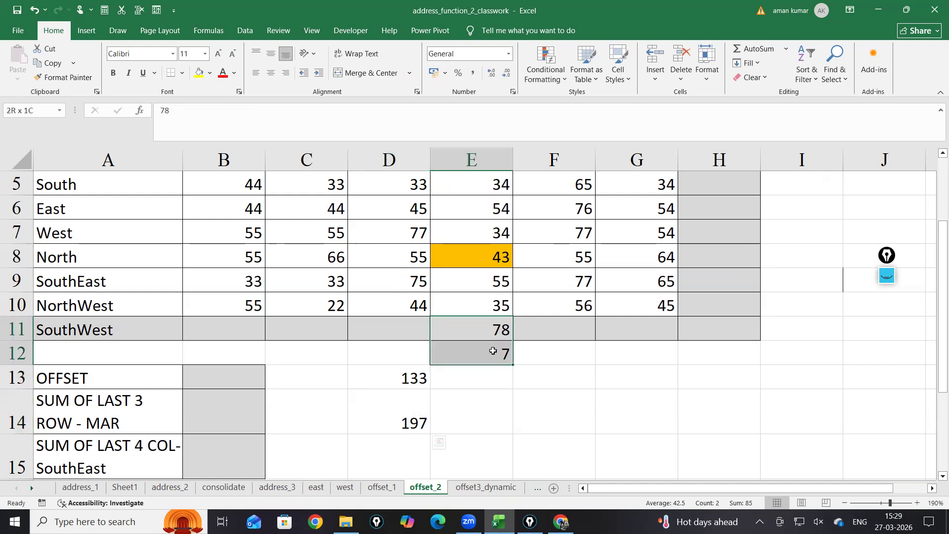
pyautogui.moveTo(409, 373); pyautogui.dragTo(409, 424)
pyautogui.click(410, 377)
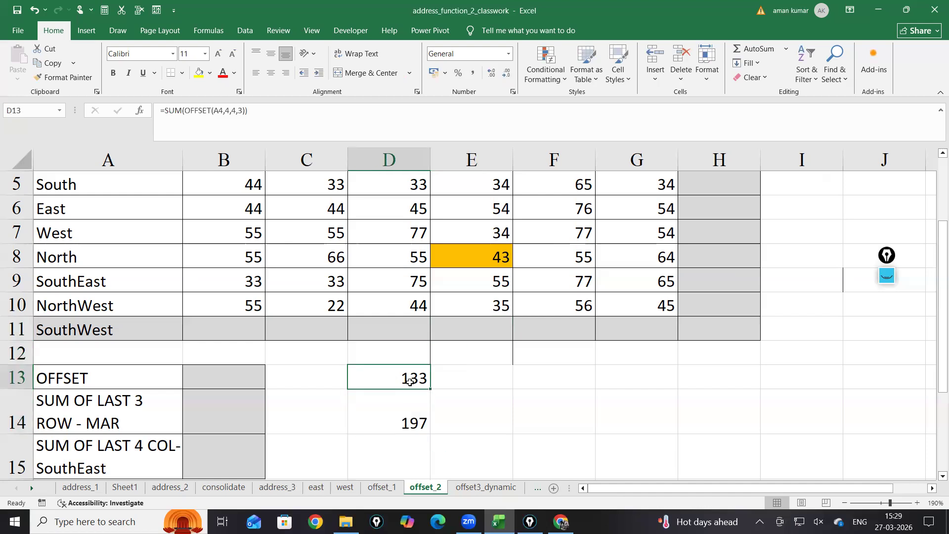
# Reopen the SUM and OFFSET formula in D13, leave it as entered, and compare it with the Apr values in E8:E10
pyautogui.doubleClick(401, 380)
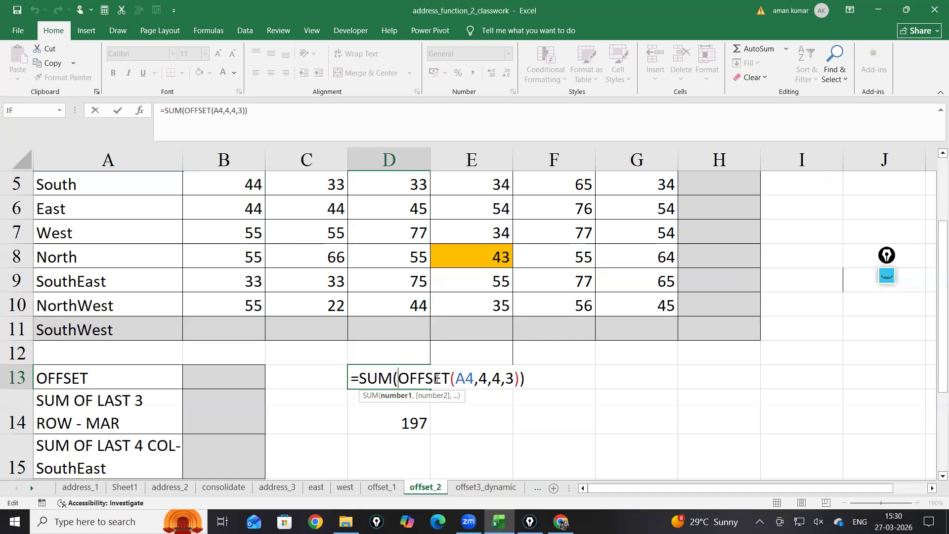
pyautogui.press('Return')
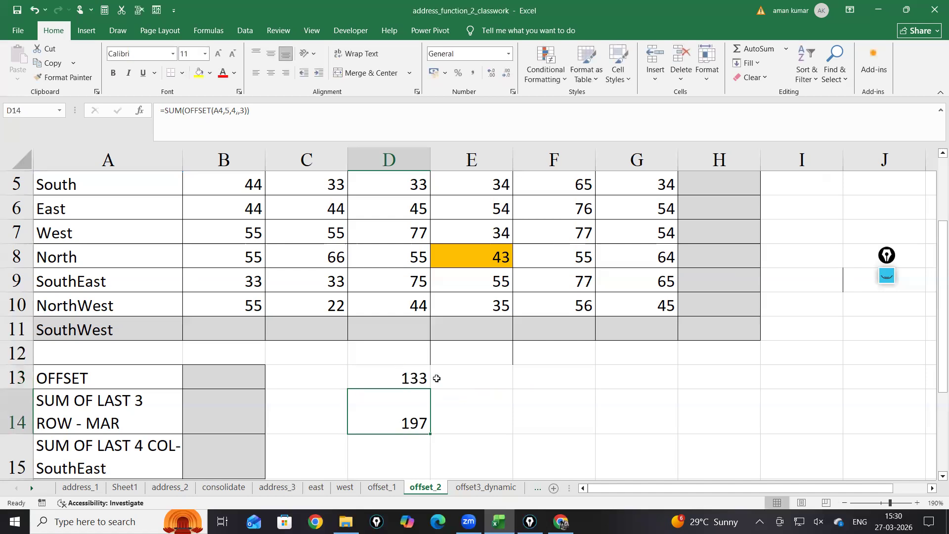
pyautogui.moveTo(483, 259); pyautogui.dragTo(477, 313)
# Enter 7 in E11, the SouthWest row's Apr cell, to test whether the D13 sum picks it up
pyautogui.click(471, 326)
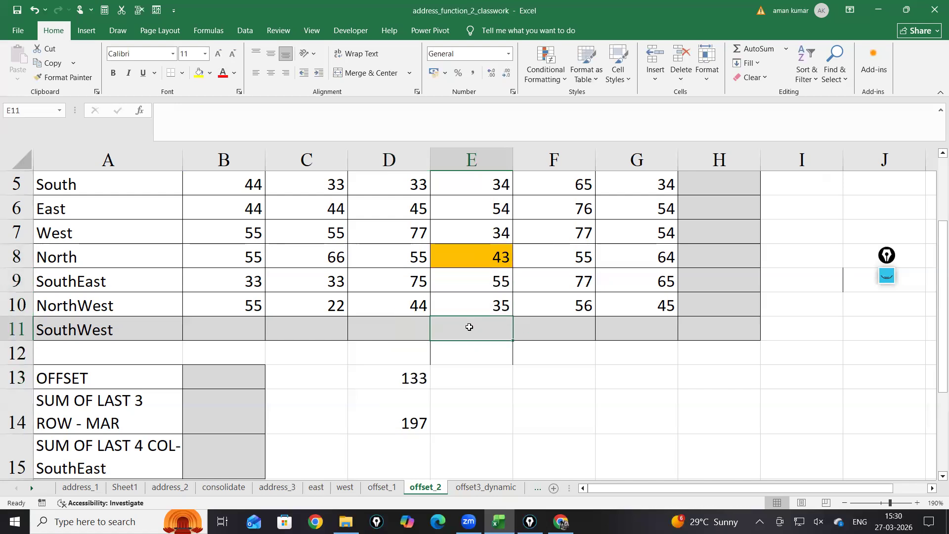
pyautogui.write('7')
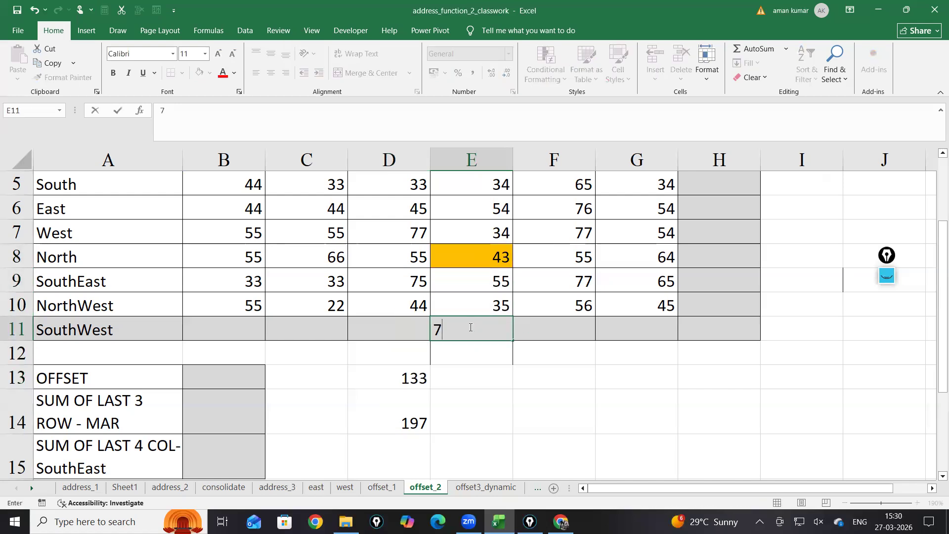
pyautogui.press('Return')
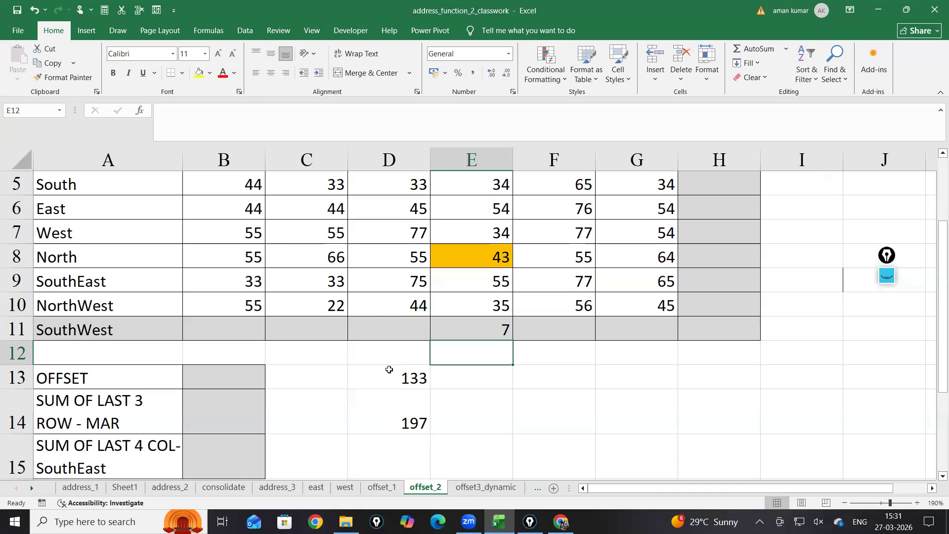
# Clear the SUM formulas from D13:D14 and delete the test value in E11
pyautogui.moveTo(401, 378); pyautogui.dragTo(399, 417)
pyautogui.press('Delete')
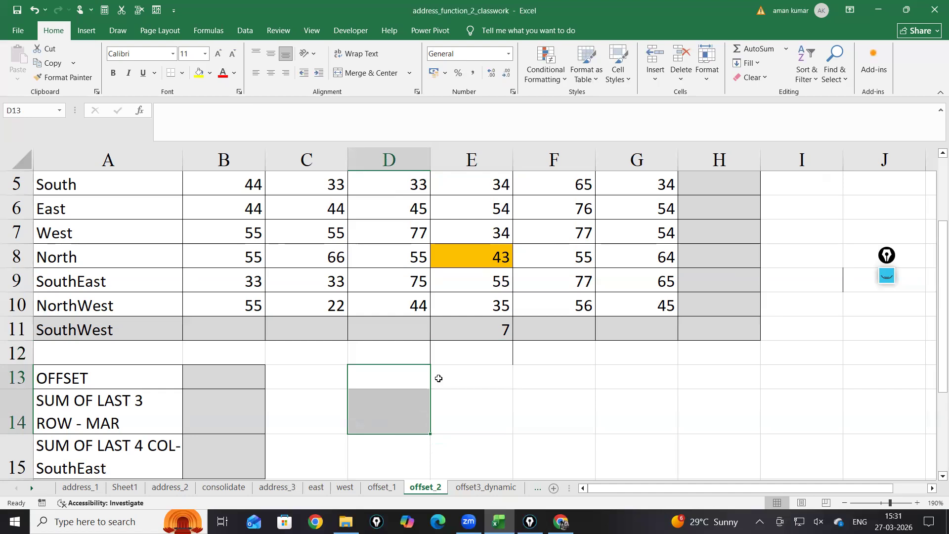
pyautogui.click(496, 334)
pyautogui.press('Delete')
pyautogui.click(466, 383)
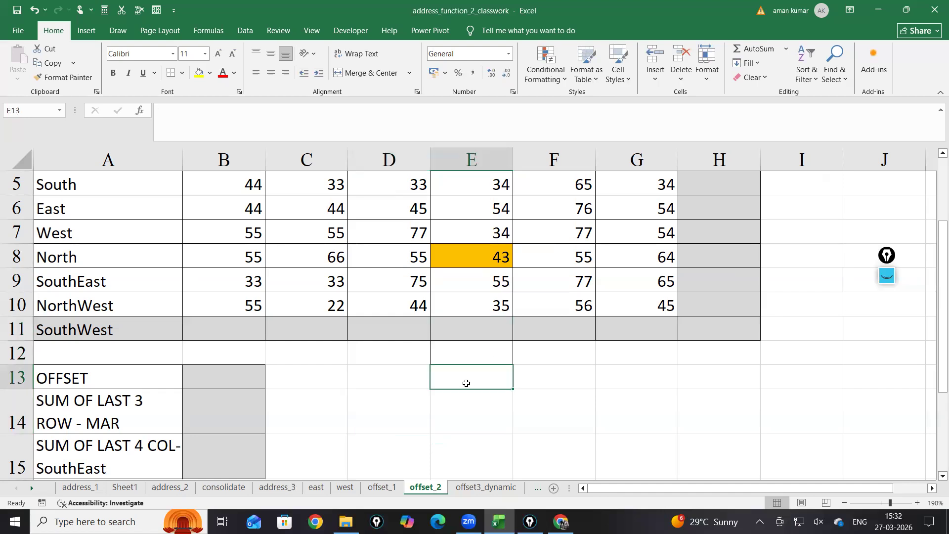
pyautogui.scroll(1, 401, 408)
pyautogui.scroll(-1, 396, 398)
pyautogui.keyDown('ctrl'); pyautogui.scroll(-1, 408, 392); pyautogui.keyUp('ctrl')
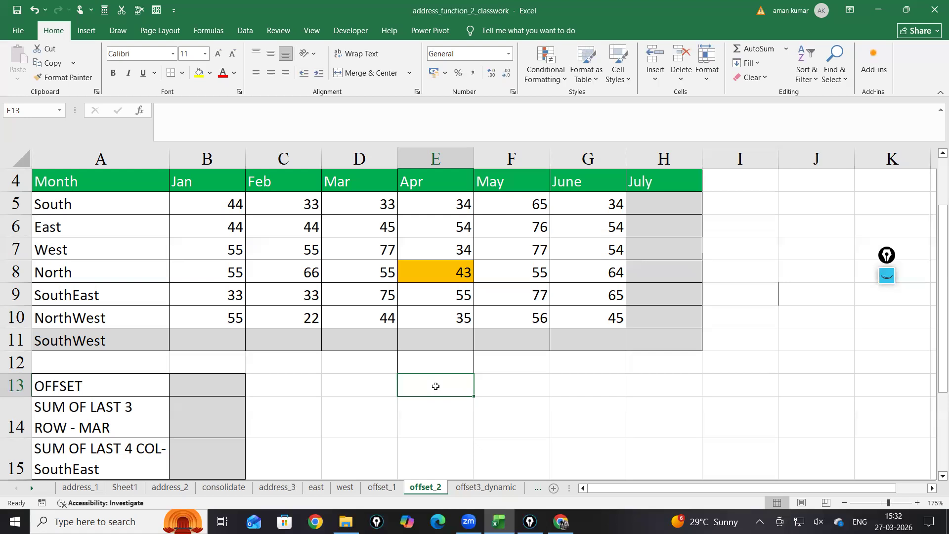
pyautogui.write('=sum')
pyautogui.press('BackSpace')
pyautogui.press('Escape')
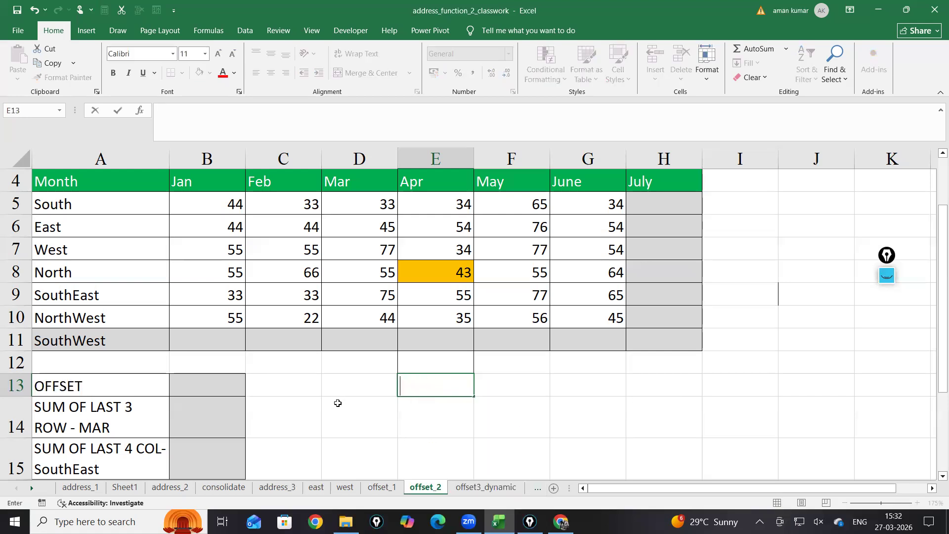
pyautogui.click(340, 410)
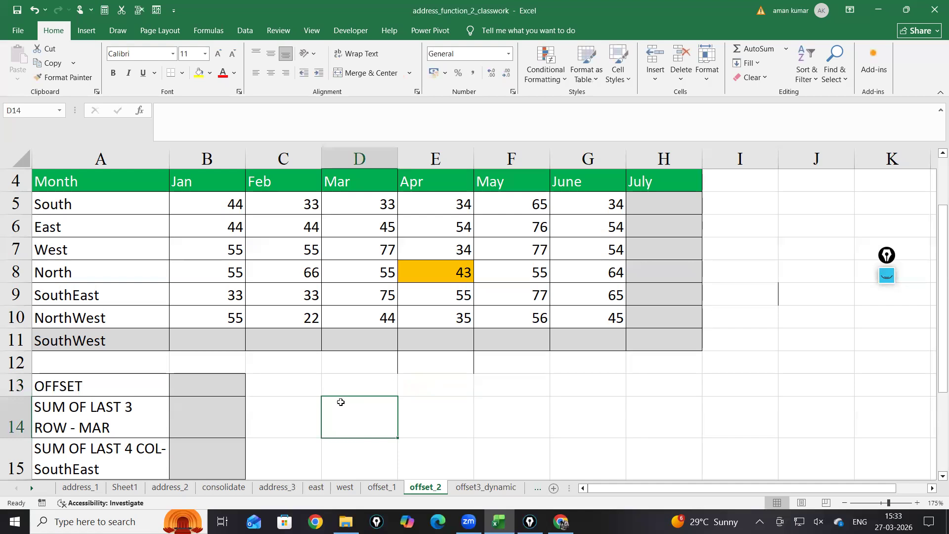
pyautogui.click(752, 297)
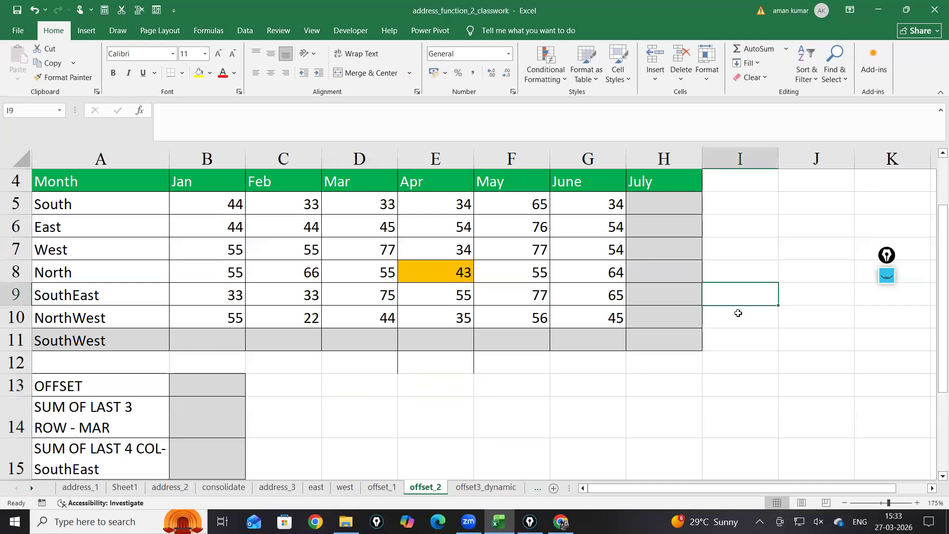
pyautogui.write('=sum')
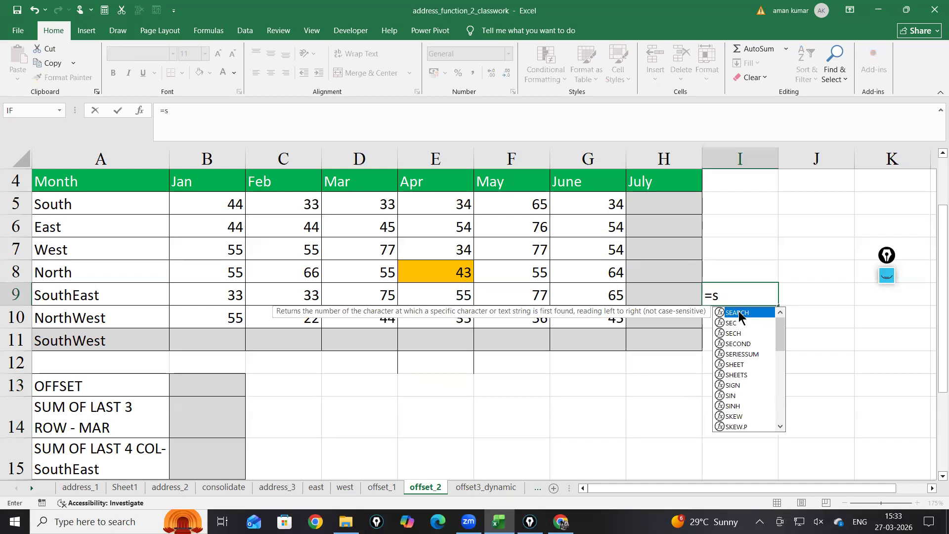
pyautogui.press('Tab')
pyautogui.press('BackSpace')
pyautogui.press('BackSpace')
pyautogui.press('BackSpace')
pyautogui.press('BackSpace')
pyautogui.press('BackSpace')
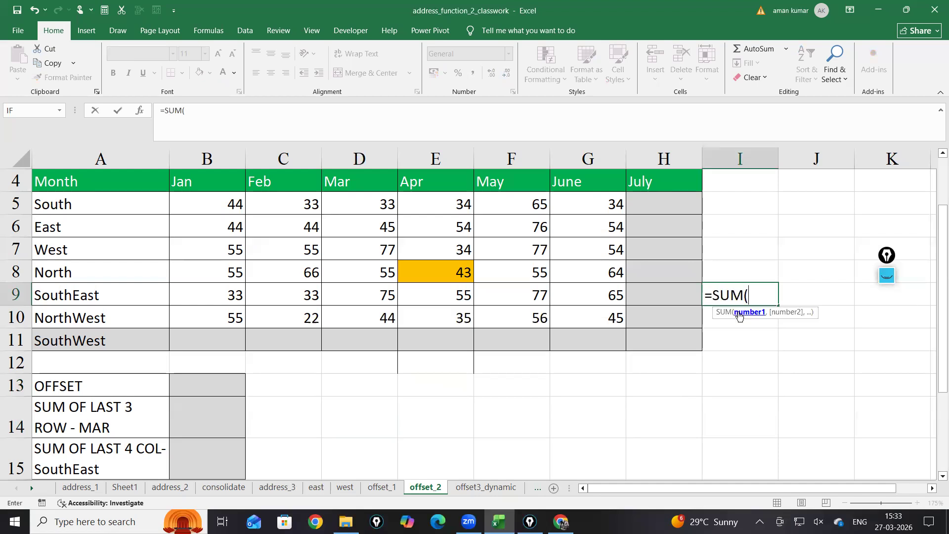
pyautogui.click(652, 380)
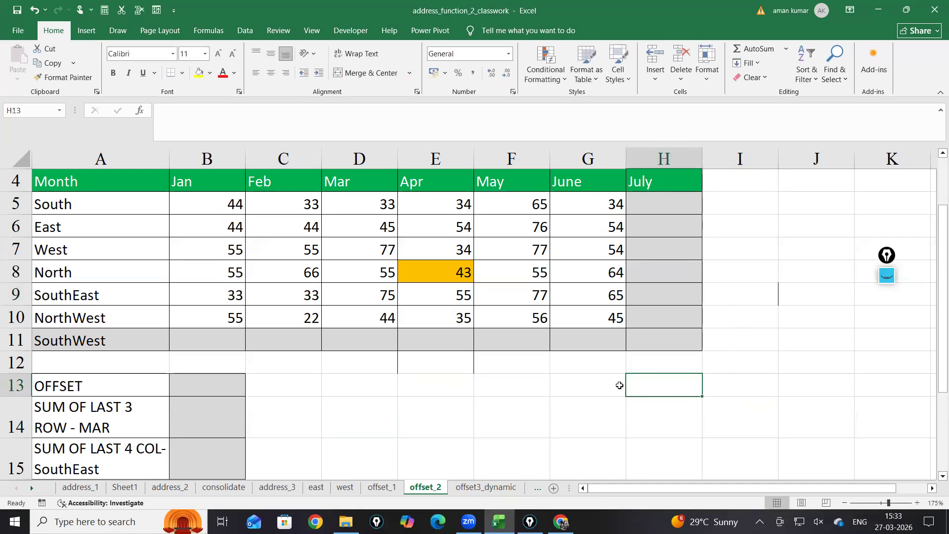
# Start a SUM formula in G13 with the absolute reference $A$4 as its first argument
pyautogui.click(618, 385)
pyautogui.write('=sum')
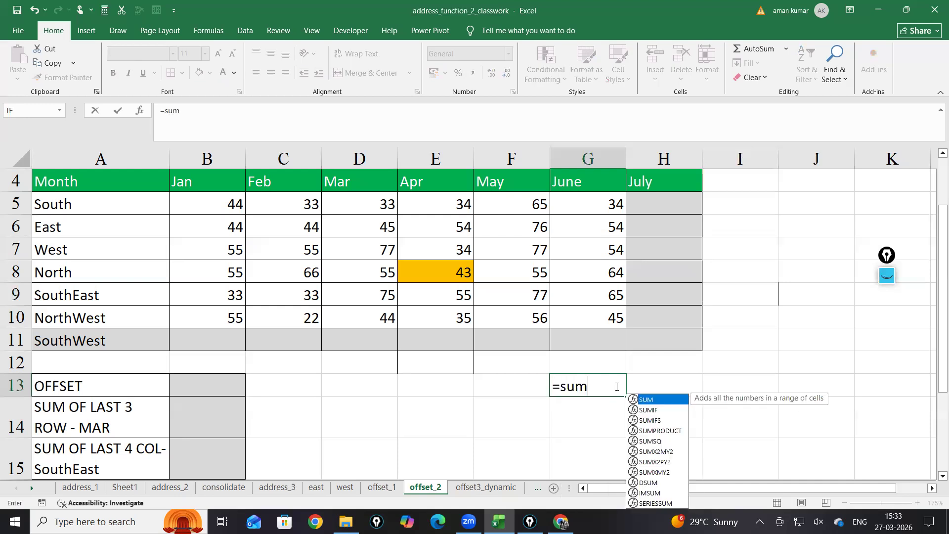
pyautogui.press('Tab')
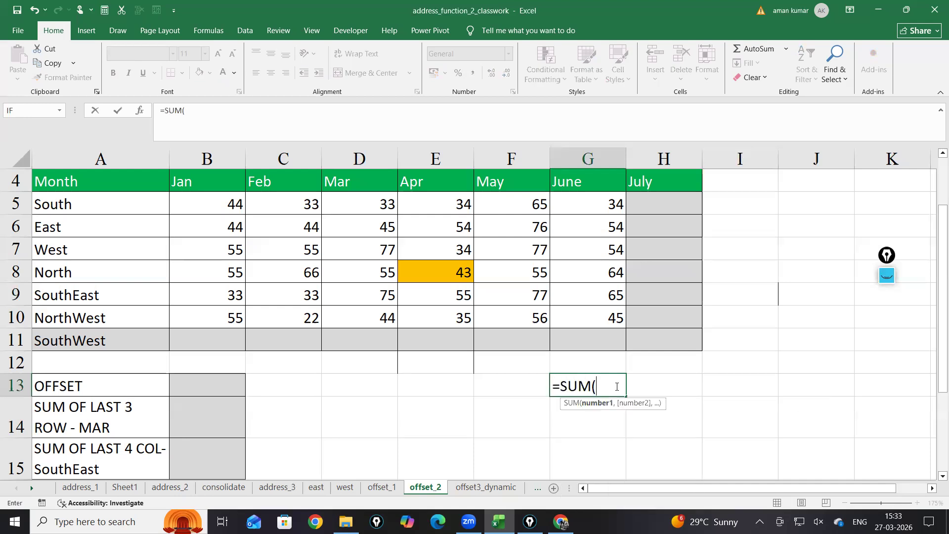
pyautogui.click(126, 187)
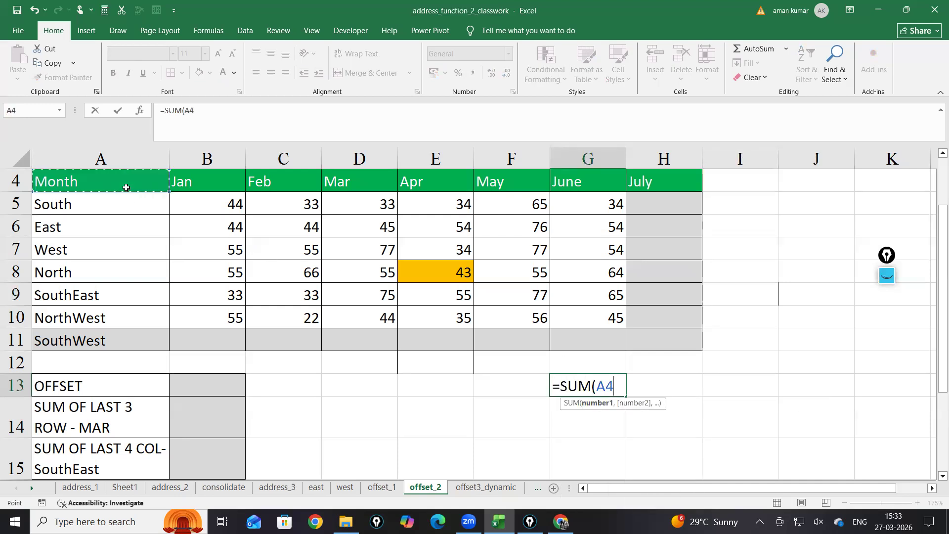
pyautogui.press('F4')
pyautogui.write(',')
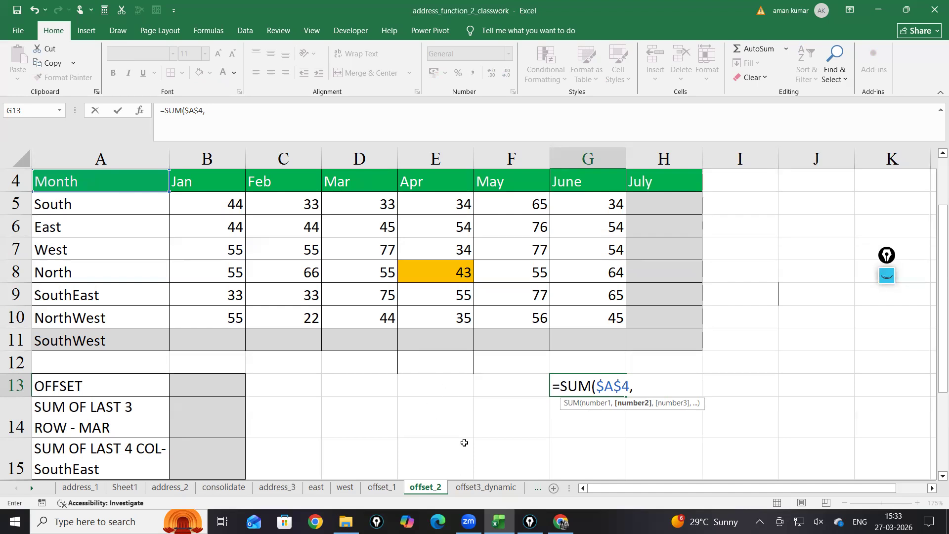
# Complete the G13 formula with a COUNTA-based argument and enter it as =SUM($A$4,COUNTA(E4:E14)-3,4,3)
pyautogui.write('coun')
pyautogui.press('Down')
pyautogui.press('Tab')
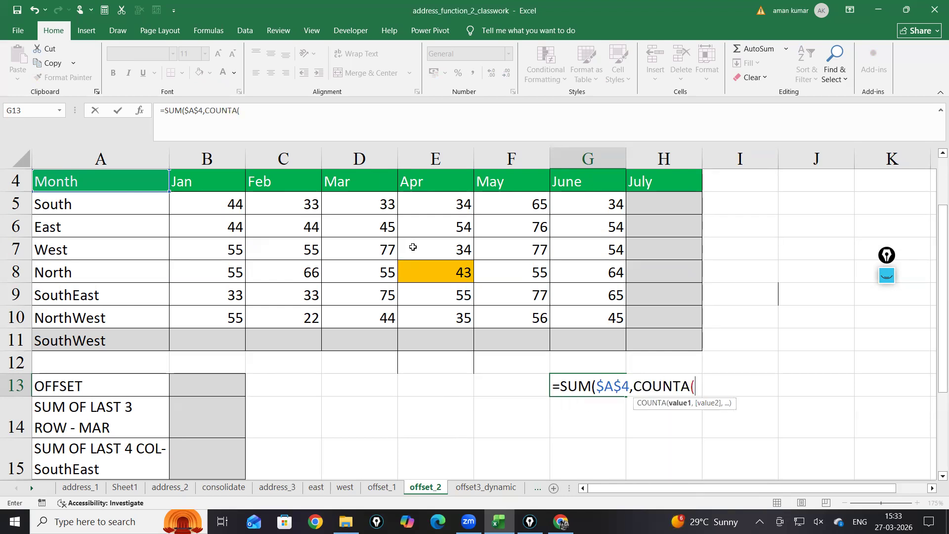
pyautogui.moveTo(423, 180); pyautogui.dragTo(428, 401)
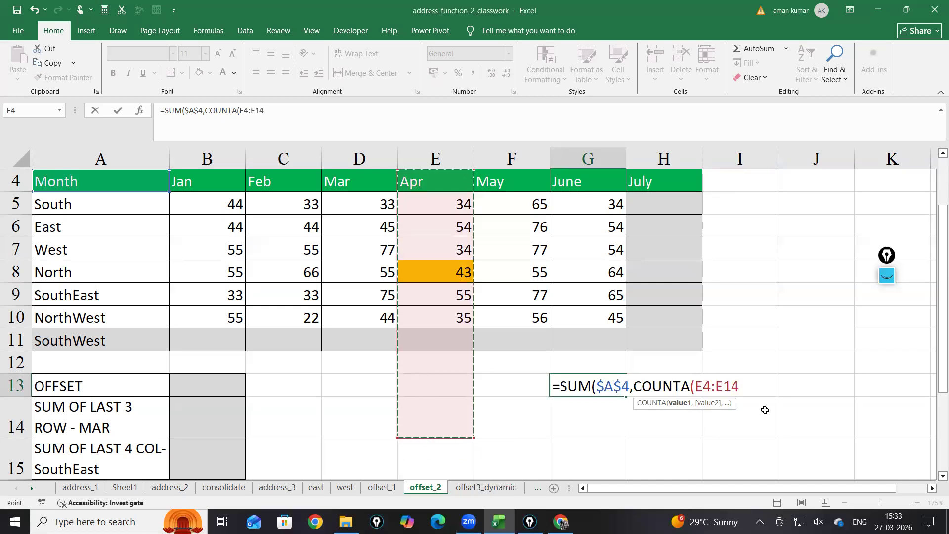
pyautogui.write(')-3,')
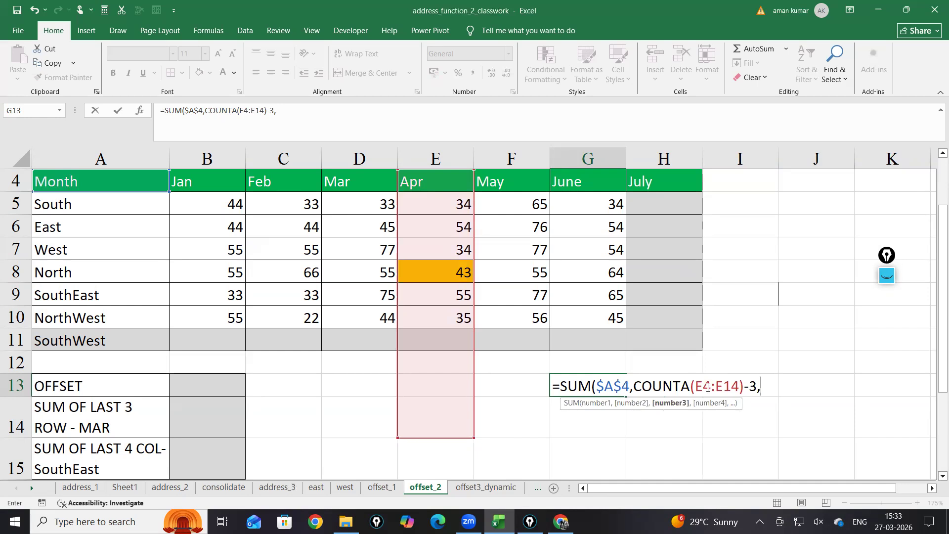
pyautogui.write('4,')
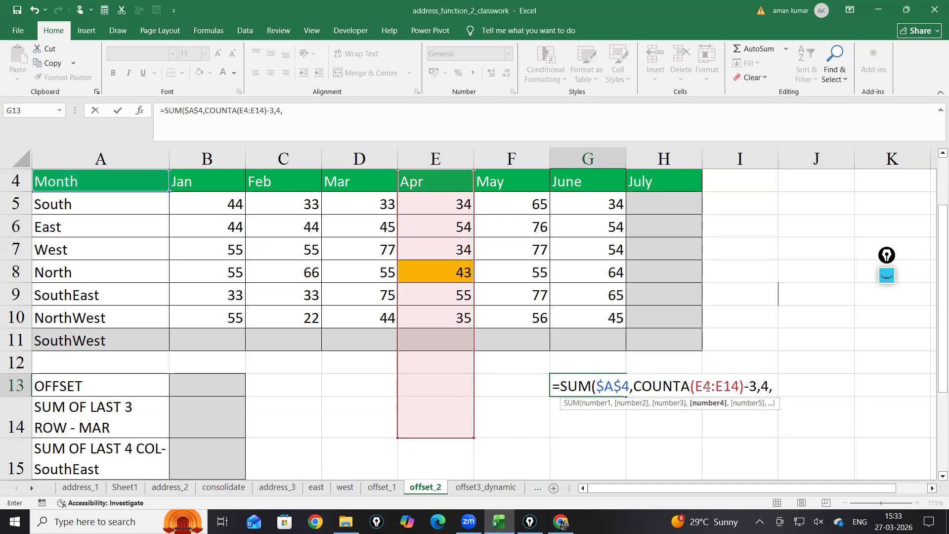
pyautogui.write('3))')
pyautogui.press('Return')
pyautogui.press('Return')
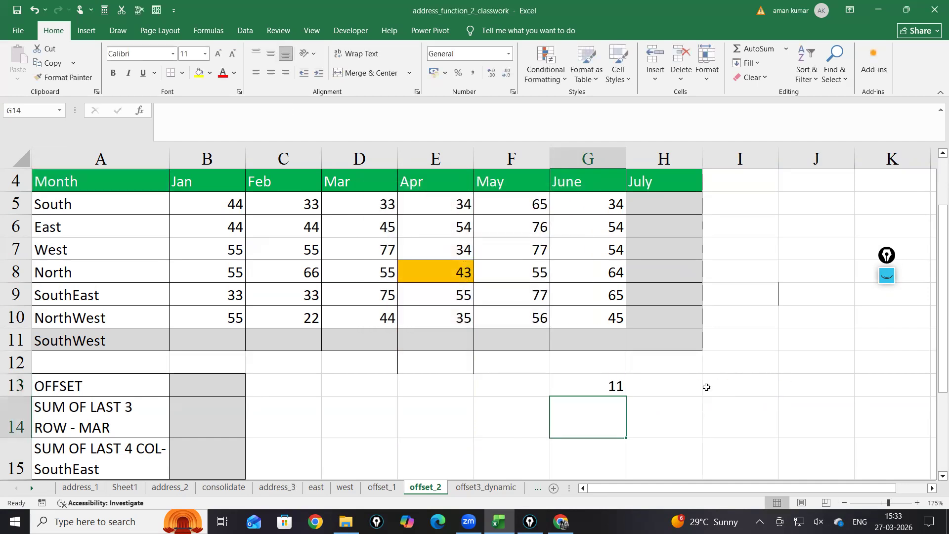
# Insert OFFSET inside the SUM in G13 so the formula becomes =SUM(OFFSET($A$4,COUNTA(E4:E14)-3,4,3))
pyautogui.doubleClick(589, 387)
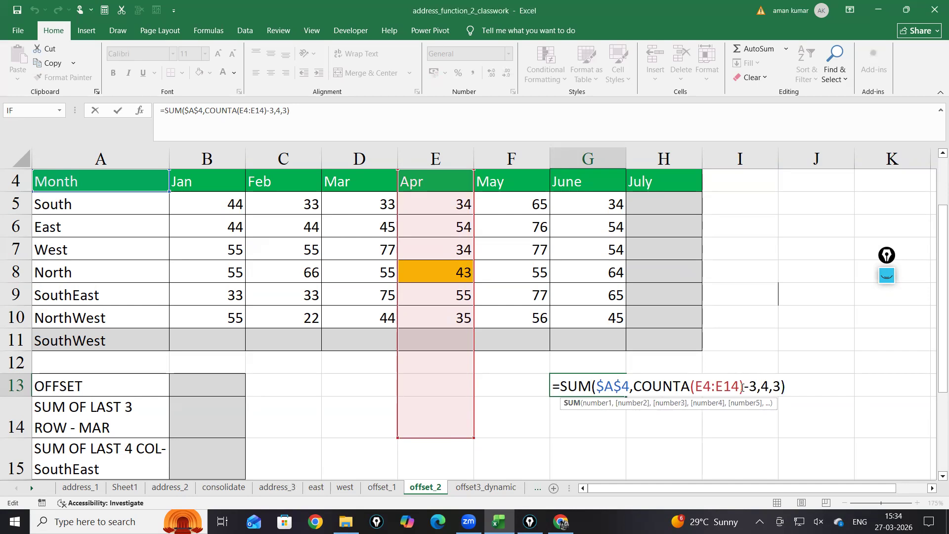
pyautogui.press('Right')
pyautogui.write('of')
pyautogui.press('Tab')
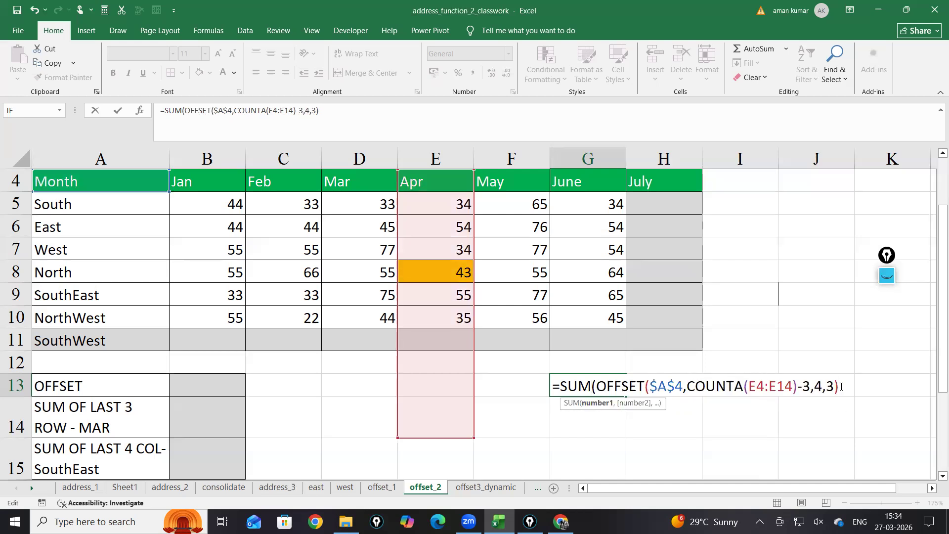
pyautogui.press('Return')
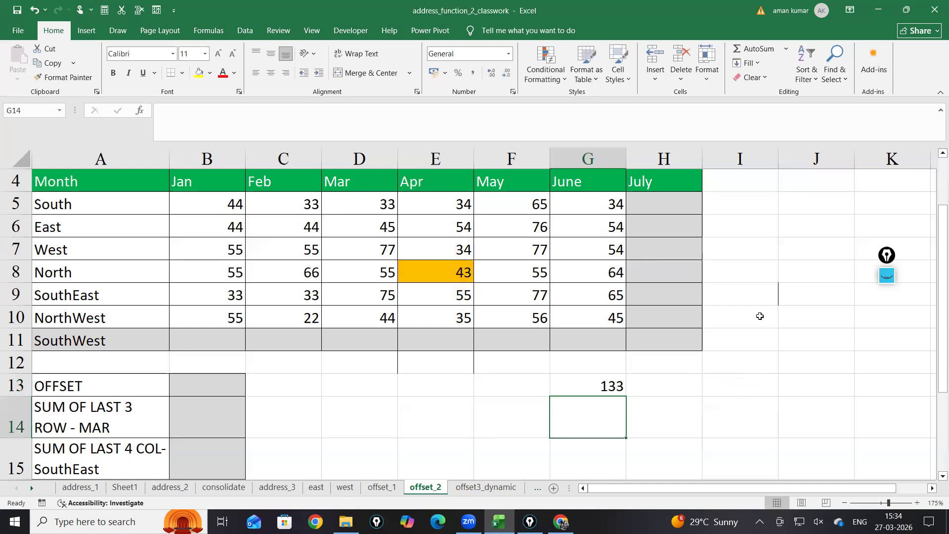
# Enter the test value 20 in E11, select E9:E11 to check their sum, and enter 1 in E12
pyautogui.click(444, 340)
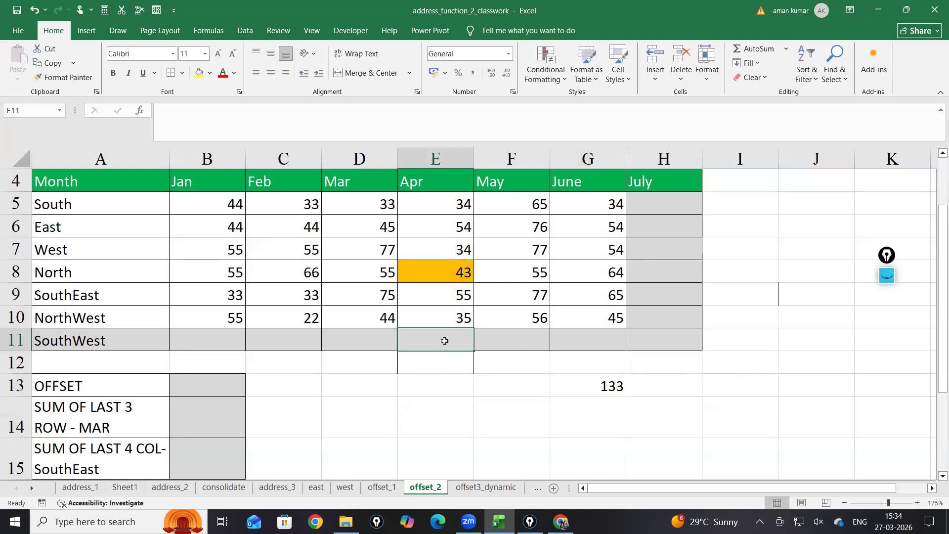
pyautogui.write('20')
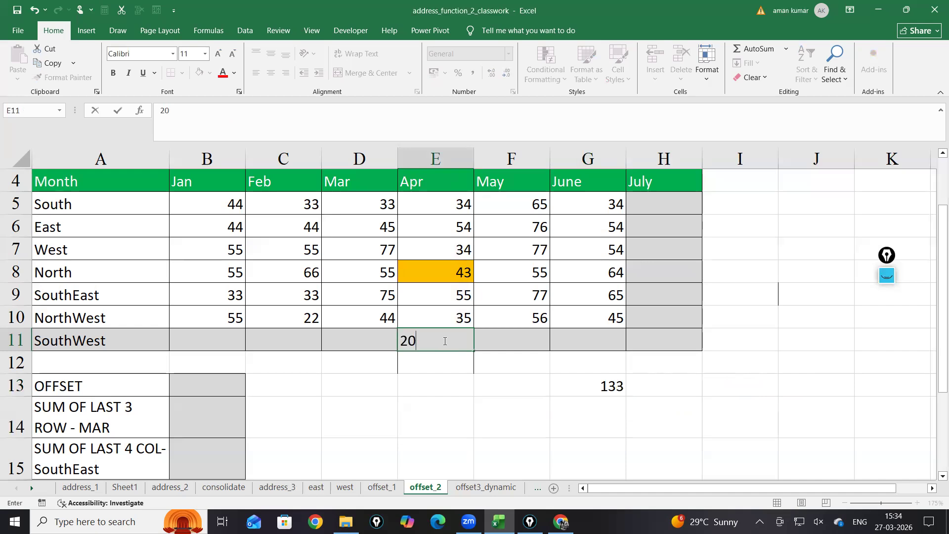
pyautogui.press('Return')
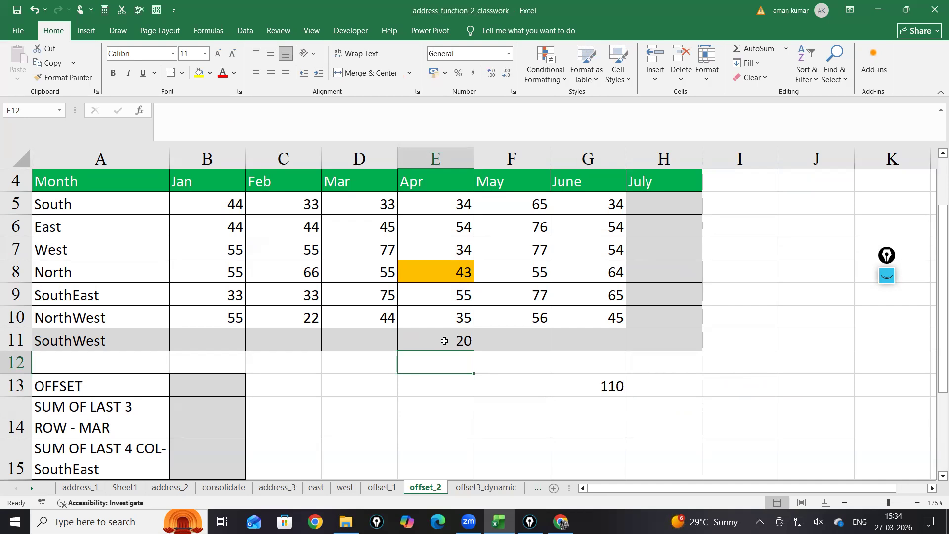
pyautogui.moveTo(463, 296); pyautogui.dragTo(463, 339)
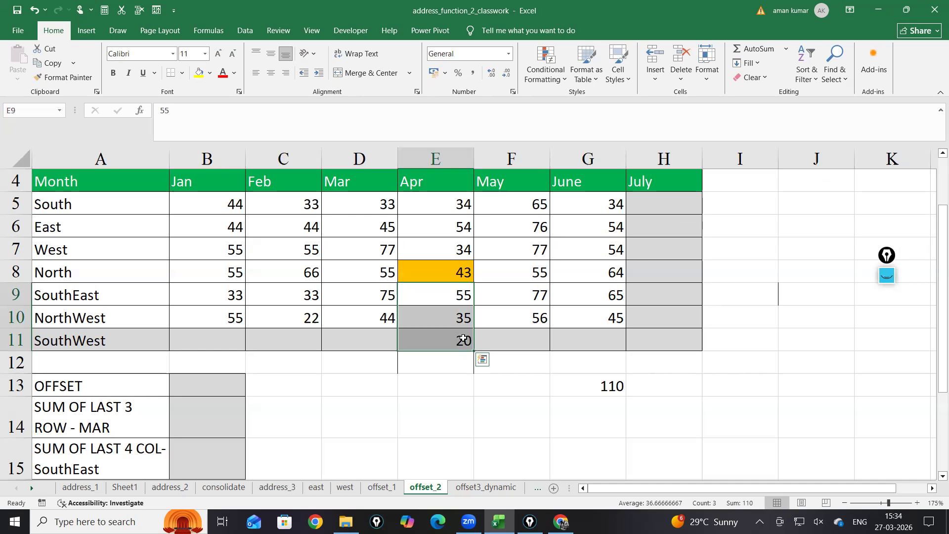
pyautogui.click(437, 365)
pyautogui.write('1')
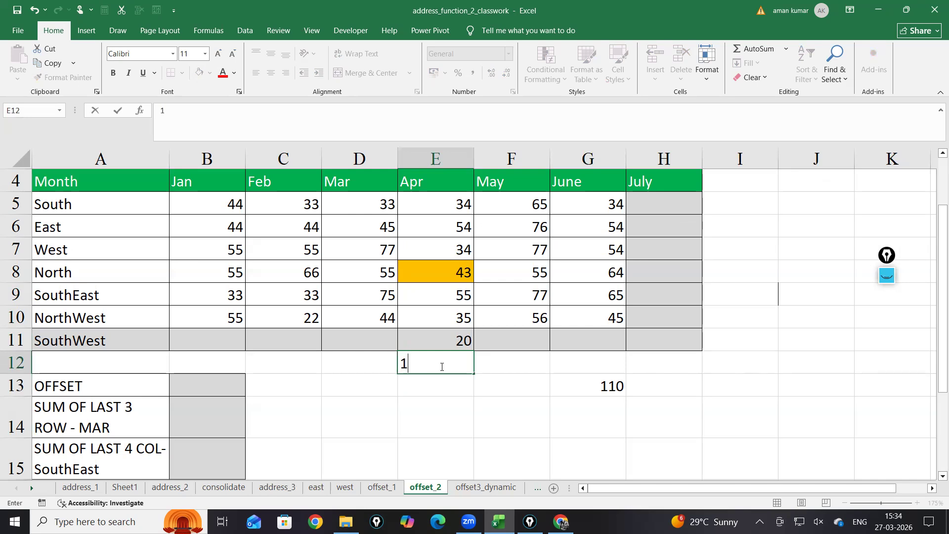
pyautogui.press('Return')
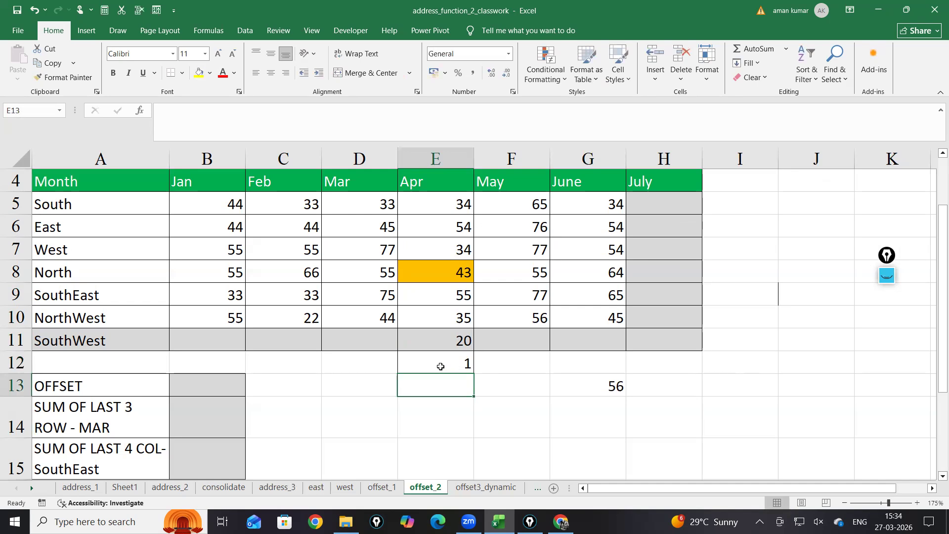
# Display the formula in G13 to review its OFFSET and COUNTA arguments
pyautogui.doubleClick(587, 386)
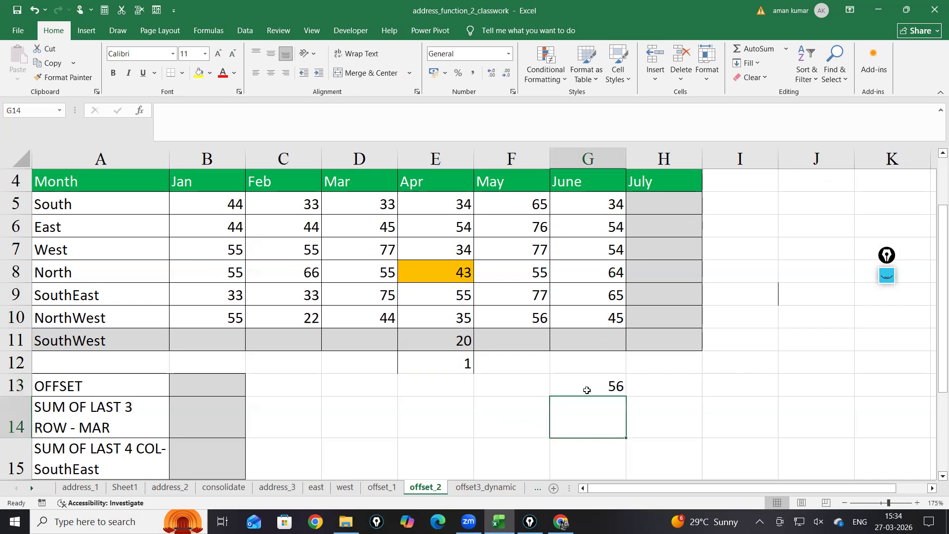
pyautogui.click(696, 386)
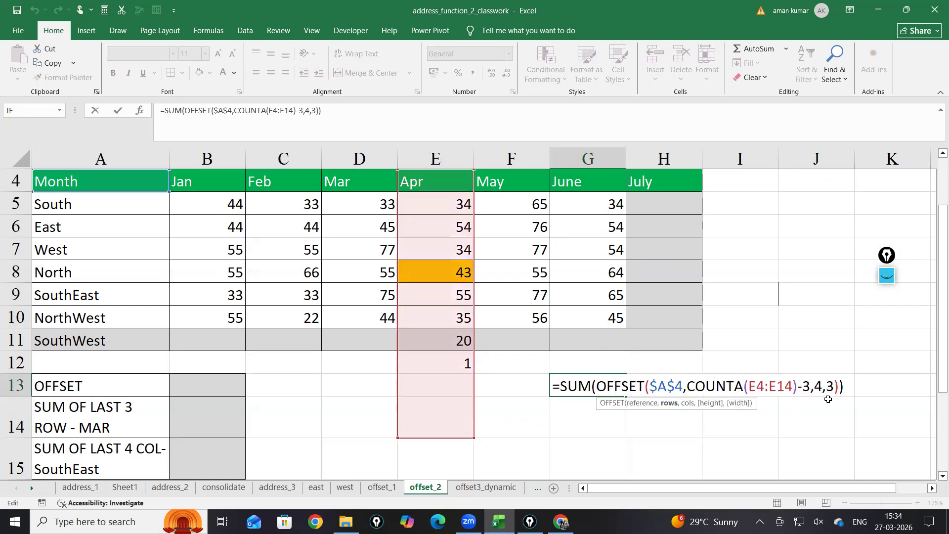
pyautogui.press('Return')
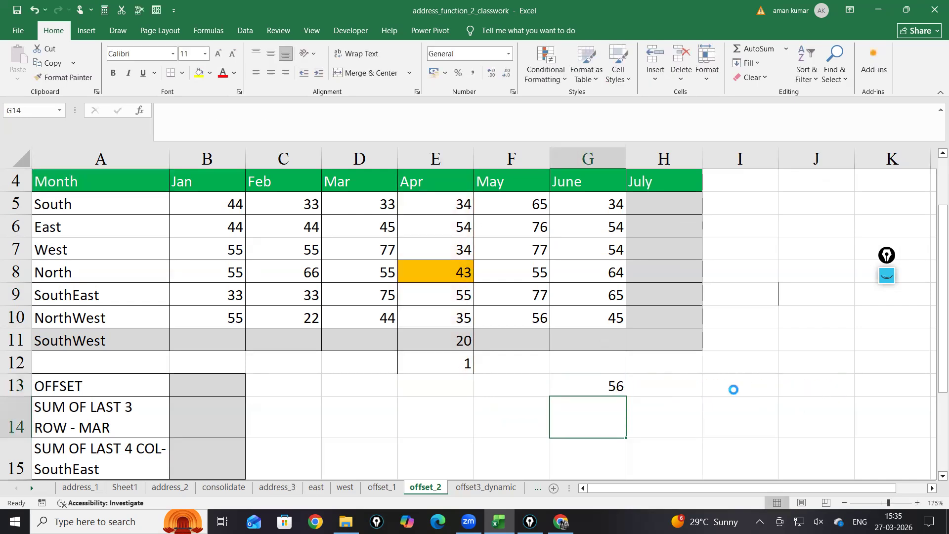
# Move the SUM(OFFSET) formula from G13 to I6 and display it there for review
pyautogui.keyDown('ctrl'); pyautogui.scroll(6, 688, 406); pyautogui.keyUp('ctrl')
pyautogui.scroll(1, 668, 417)
pyautogui.scroll(-1, 629, 398)
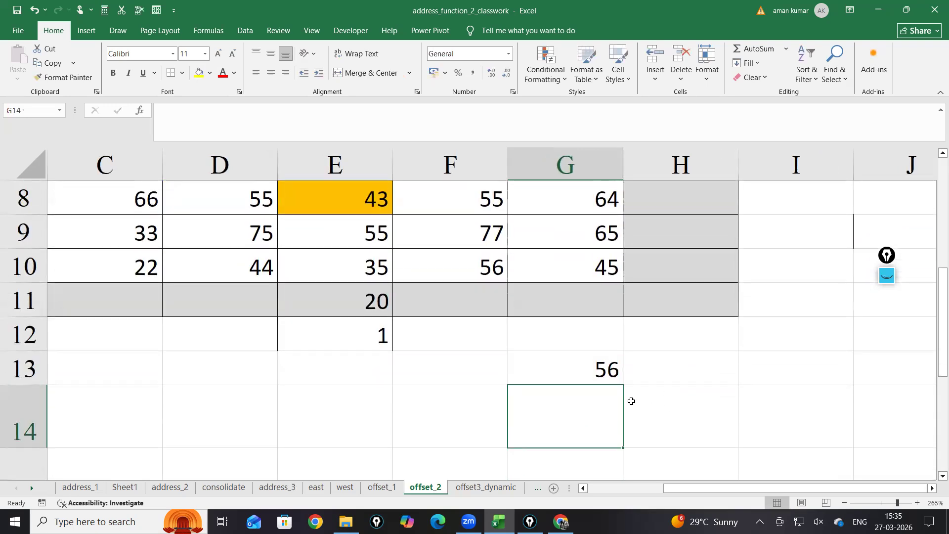
pyautogui.scroll(1, 683, 398)
pyautogui.keyDown('ctrl'); pyautogui.scroll(-1, 683, 395); pyautogui.keyUp('ctrl')
pyautogui.scroll(-2, 665, 393)
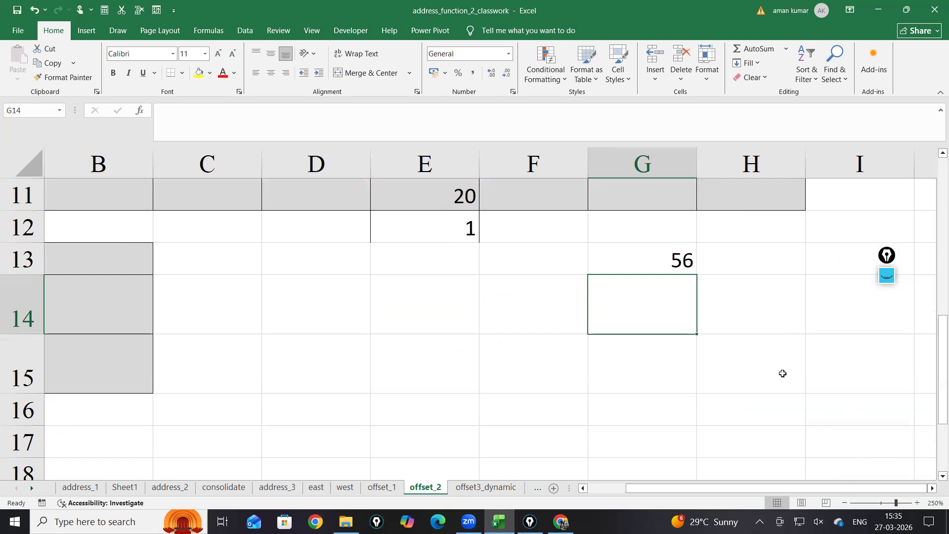
pyautogui.keyDown('ctrl'); pyautogui.scroll(2, 677, 366); pyautogui.keyUp('ctrl')
pyautogui.scroll(1, 677, 366)
pyautogui.click(611, 352)
pyautogui.hotkey('ctrl', 'c')
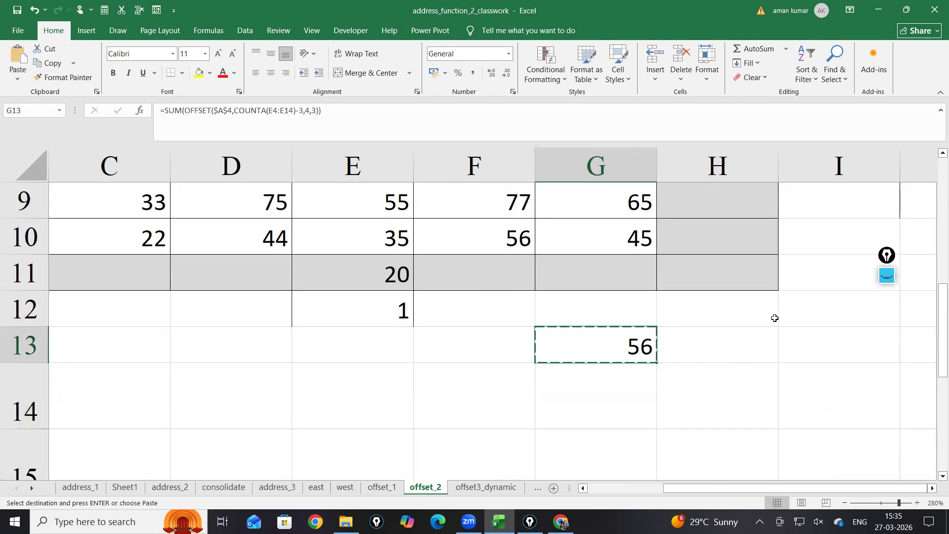
pyautogui.scroll(1, 792, 284)
pyautogui.scroll(2, 793, 297)
pyautogui.scroll(-1, 793, 297)
pyautogui.click(802, 283)
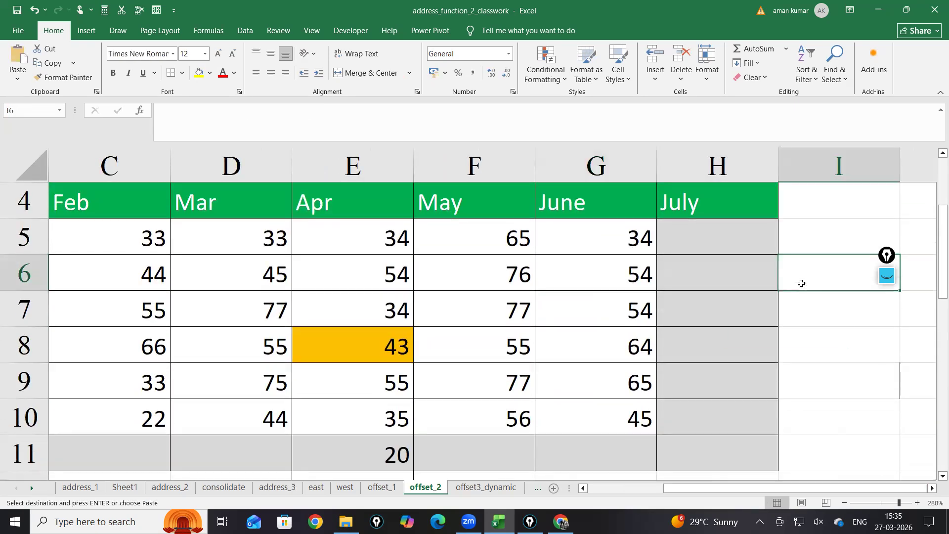
pyautogui.hotkey('ctrl', 'v')
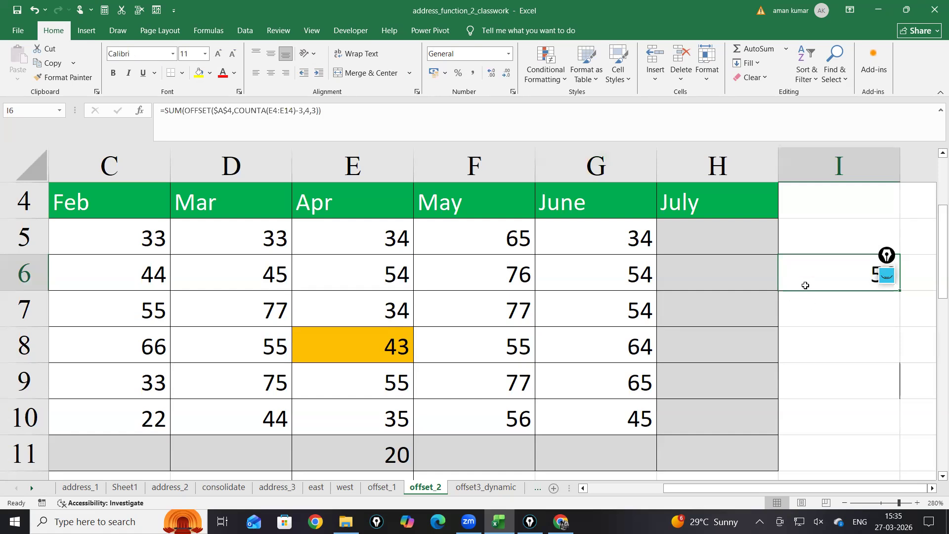
pyautogui.doubleClick(805, 284)
pyautogui.click(792, 366)
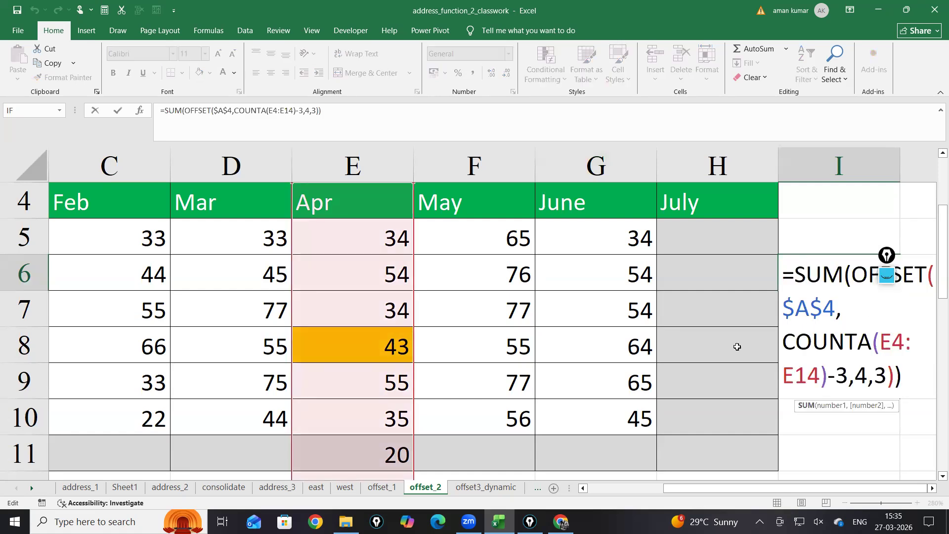
pyautogui.click(787, 425)
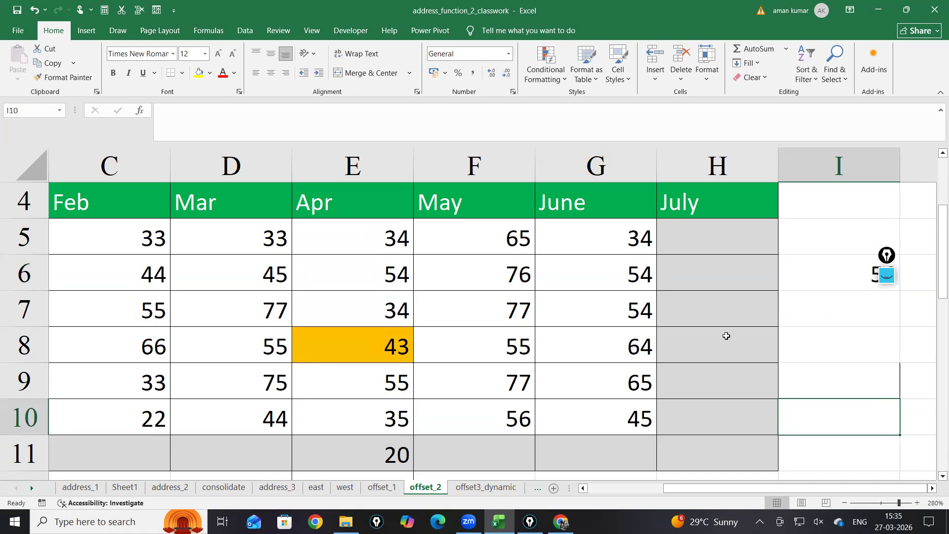
pyautogui.keyDown('ctrl'); pyautogui.scroll(-2, 791, 317); pyautogui.keyUp('ctrl')
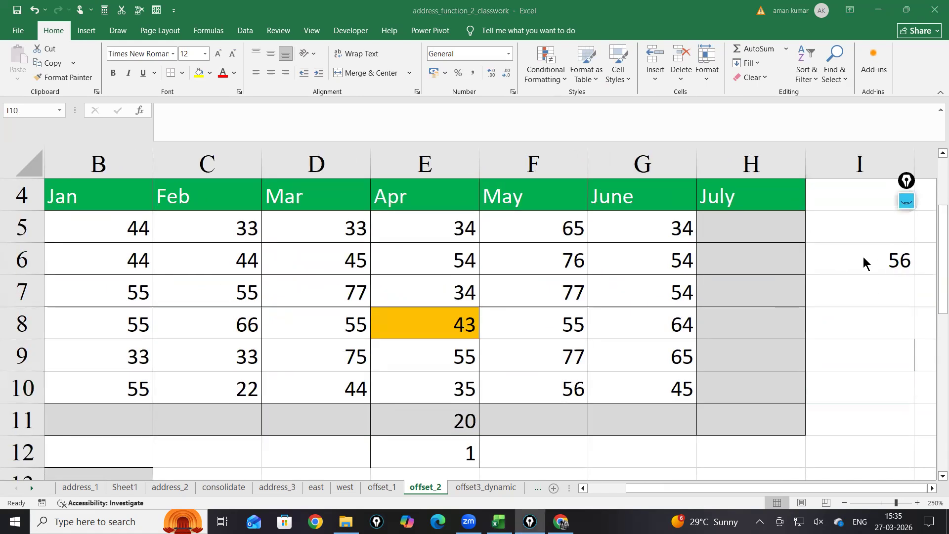
# Move the formula from I6 to F3 above the May header and display it there
pyautogui.click(882, 260)
pyautogui.hotkey('ctrl', 'c')
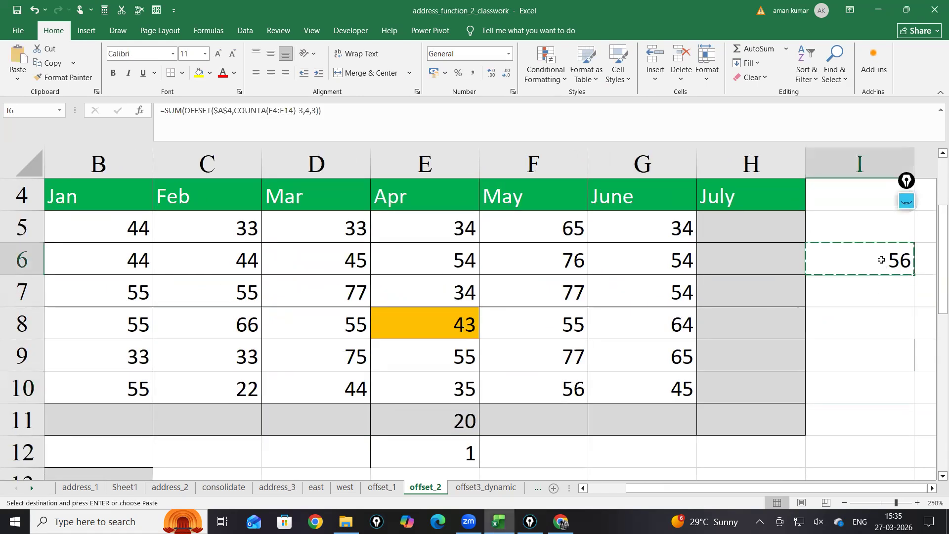
pyautogui.scroll(1, 672, 283)
pyautogui.keyDown('ctrl'); pyautogui.scroll(-1, 672, 283); pyautogui.keyUp('ctrl')
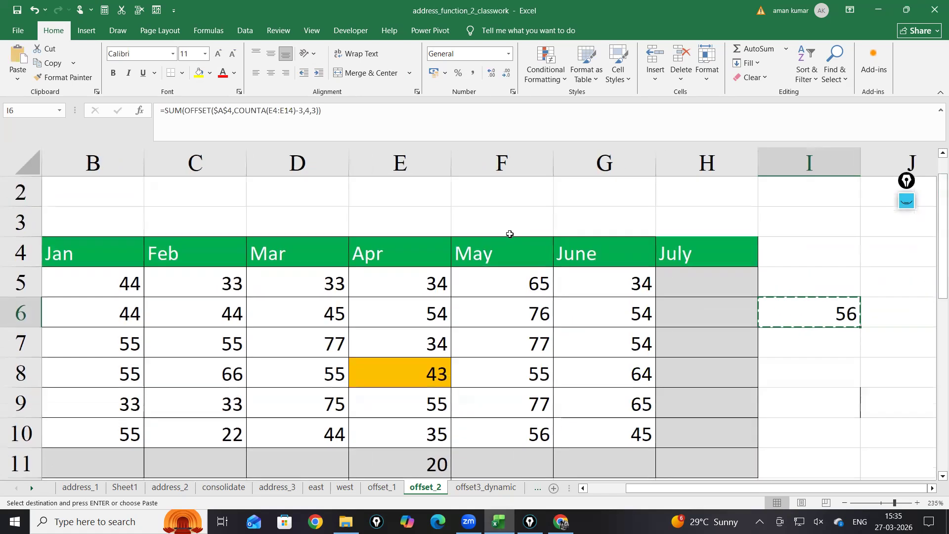
pyautogui.click(517, 220)
pyautogui.press('Return')
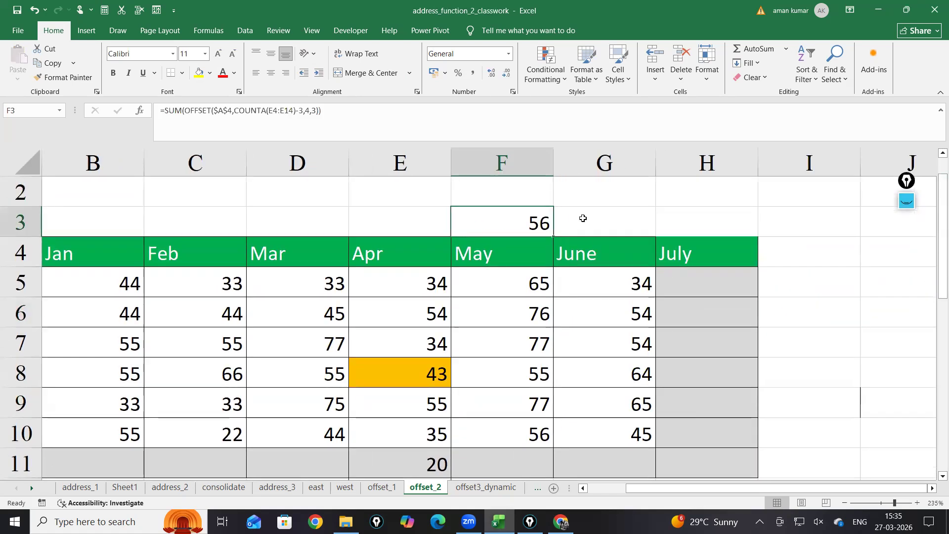
pyautogui.doubleClick(533, 221)
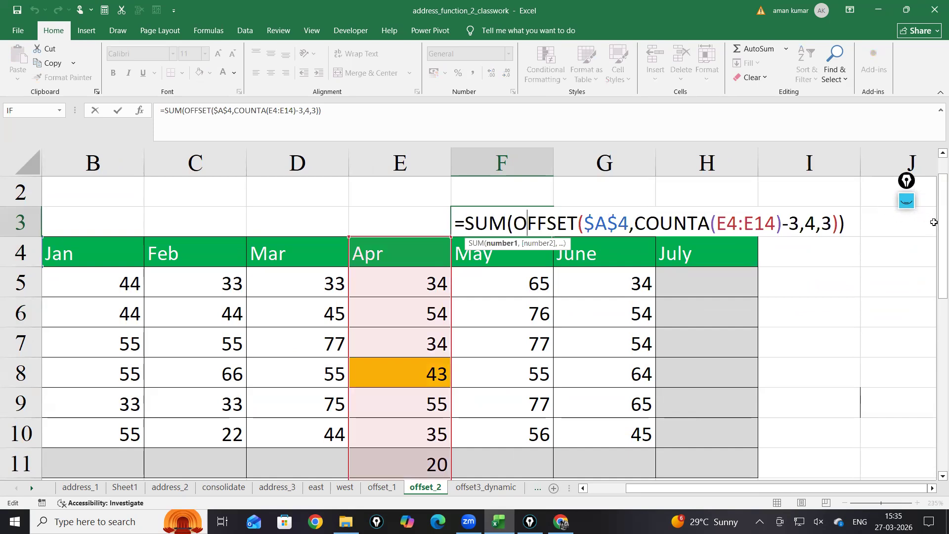
pyautogui.moveTo(942, 222); pyautogui.dragTo(925, 243)
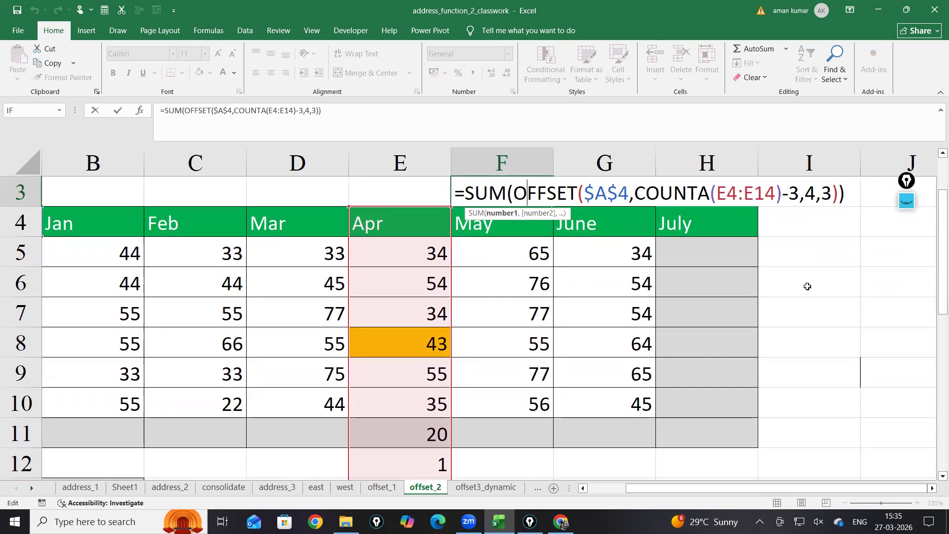
pyautogui.press('Return')
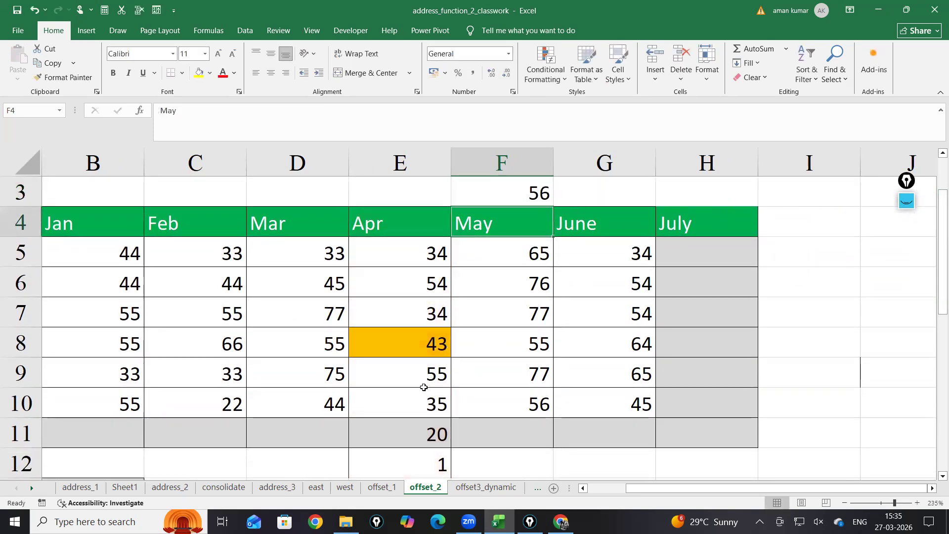
# Delete the test values from E11 and E12 in the Apr column
pyautogui.click(428, 401)
pyautogui.click(441, 434)
pyautogui.press('Delete')
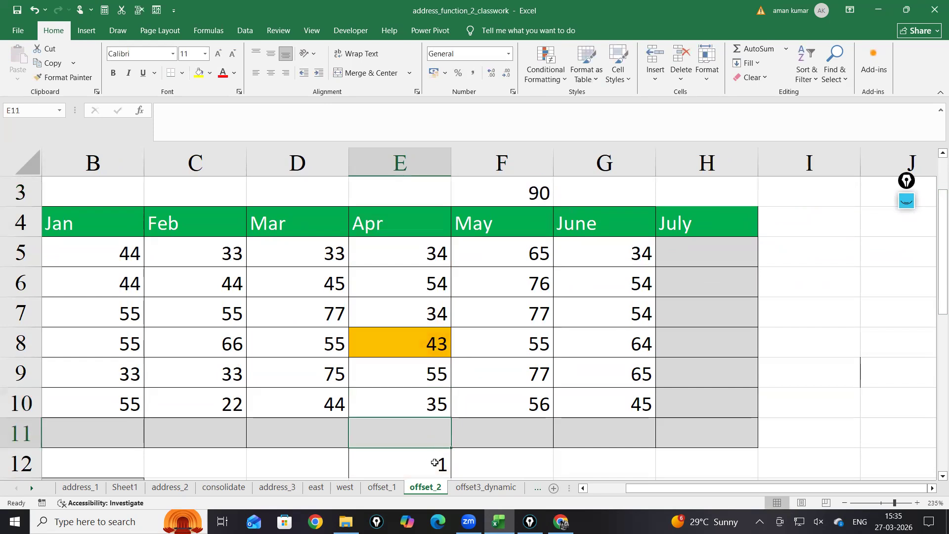
pyautogui.click(434, 463)
pyautogui.press('Delete')
# Display the F3 formula and underline $A$4 and COUNTA(E4:E14) in it with the on-screen pen
pyautogui.click(523, 193)
pyautogui.doubleClick(523, 193)
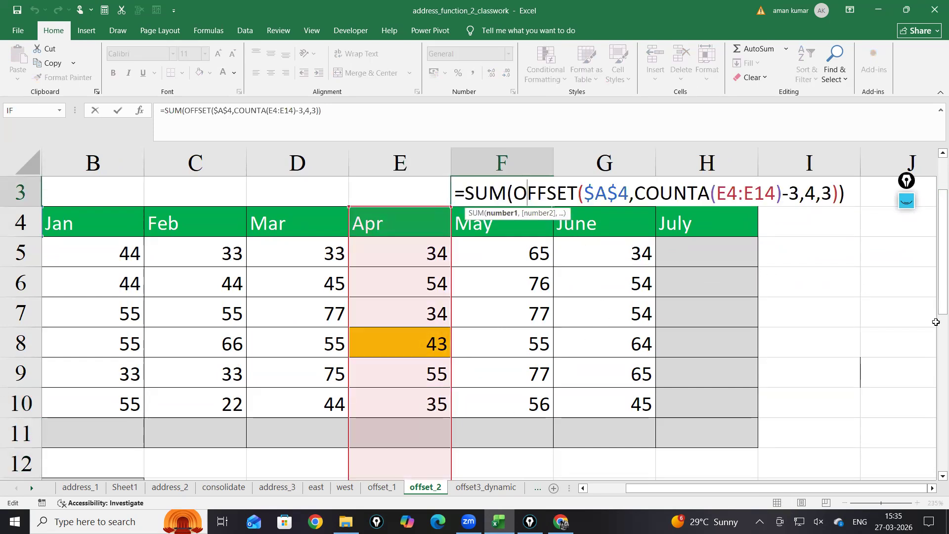
pyautogui.click(907, 201)
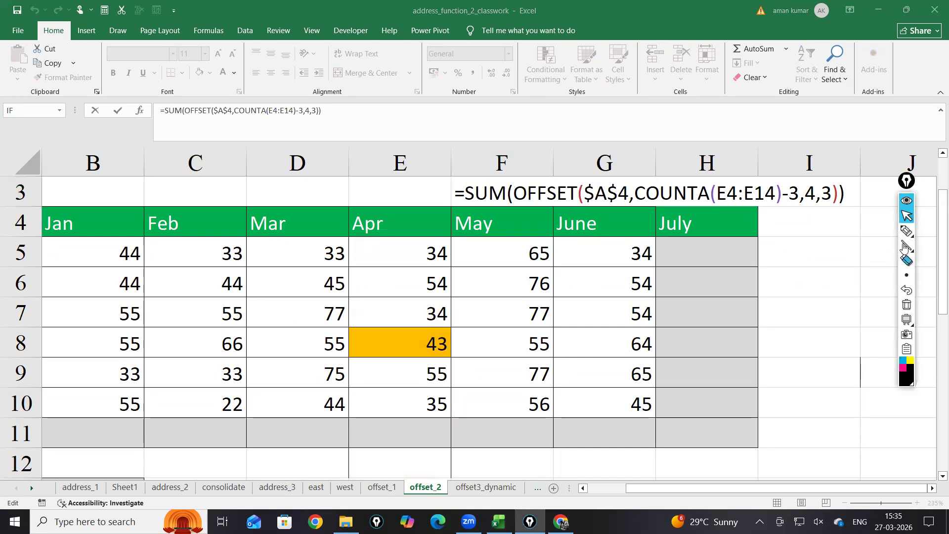
pyautogui.click(907, 230)
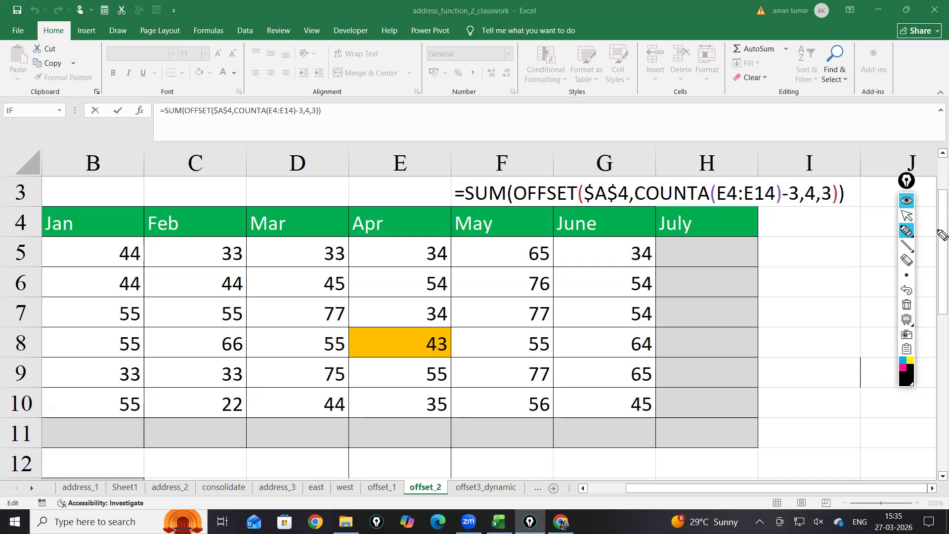
pyautogui.moveTo(584, 207); pyautogui.dragTo(624, 205)
pyautogui.moveTo(638, 204); pyautogui.dragTo(773, 208)
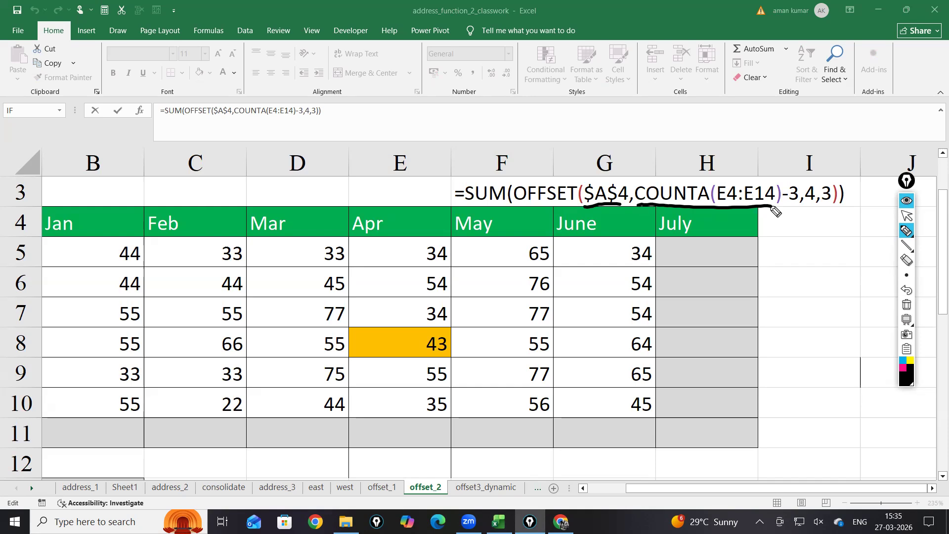
# Handwrite the range E4: E14 above the displayed formula with the on-screen pen
pyautogui.moveTo(736, 109)
pyautogui.mouseDown()
pyautogui.moveTo(750, 129)
pyautogui.moveTo(746, 106)
pyautogui.moveTo(813, 130)
pyautogui.moveTo(811, 118)
pyautogui.mouseUp()
pyautogui.click(770, 127)
pyautogui.click(766, 104)
pyautogui.moveTo(798, 106)
pyautogui.mouseDown()
pyautogui.moveTo(813, 103)
pyautogui.moveTo(830, 128)
pyautogui.mouseUp()
pyautogui.moveTo(840, 99)
pyautogui.mouseDown()
pyautogui.moveTo(854, 109)
pyautogui.moveTo(851, 128)
pyautogui.mouseUp()
pyautogui.moveTo(755, 111)
pyautogui.mouseDown()
pyautogui.moveTo(752, 122)
pyautogui.moveTo(766, 121)
pyautogui.mouseUp()
pyautogui.moveTo(762, 108); pyautogui.dragTo(765, 132)
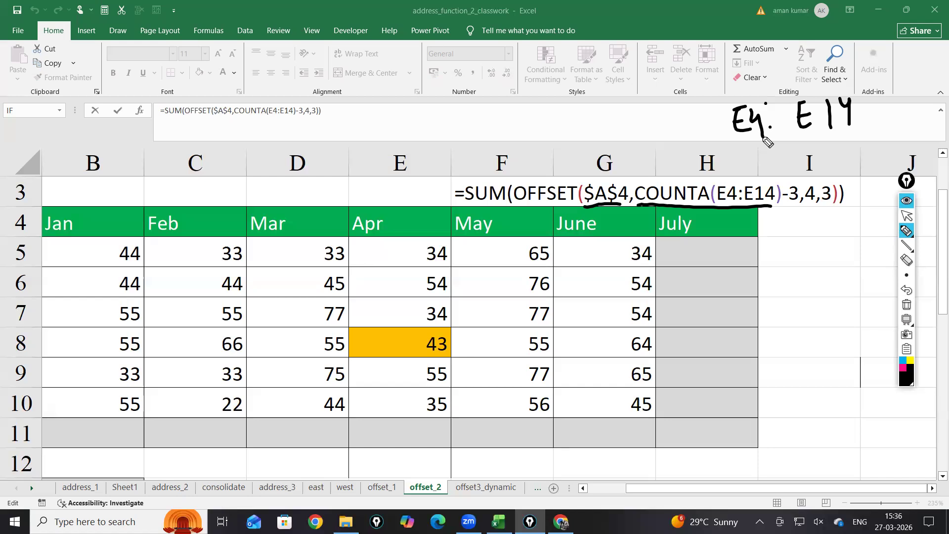
# Handwrite 10 and 11 above the Apr column and number its cells E4 to E10 from 1 to 7
pyautogui.moveTo(325, 145); pyautogui.dragTo(324, 173)
pyautogui.moveTo(350, 148); pyautogui.dragTo(339, 156)
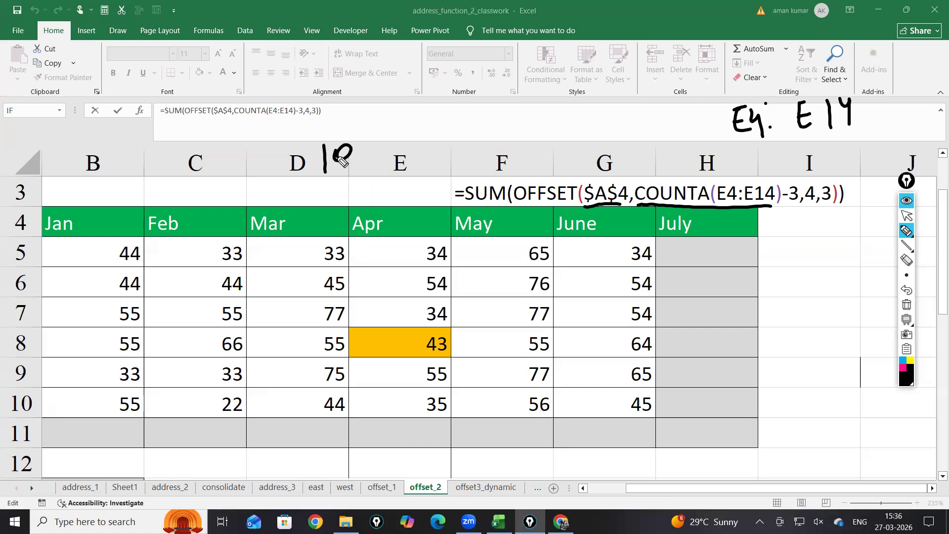
pyautogui.moveTo(379, 178)
pyautogui.mouseDown()
pyautogui.moveTo(377, 203)
pyautogui.moveTo(388, 203)
pyautogui.mouseUp()
pyautogui.moveTo(397, 213)
pyautogui.mouseDown()
pyautogui.moveTo(377, 289)
pyautogui.moveTo(394, 418)
pyautogui.mouseUp()
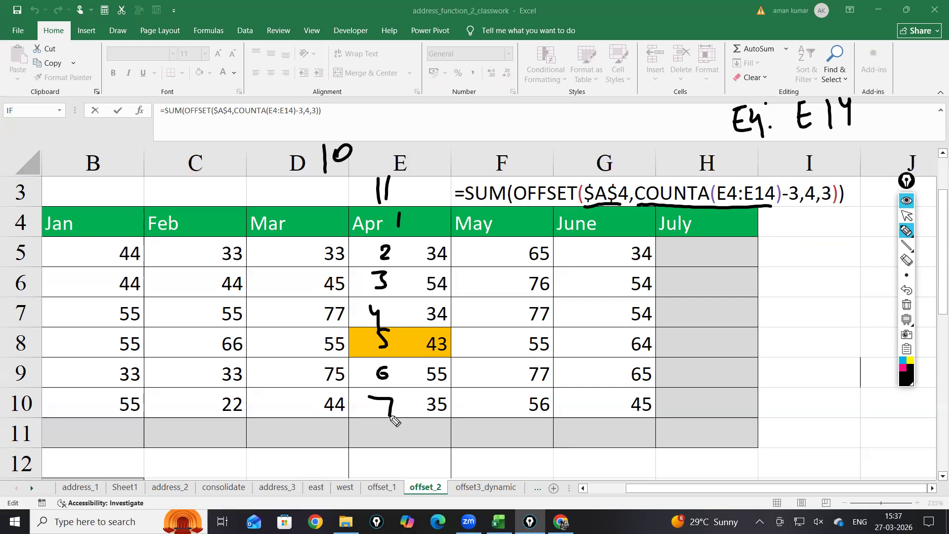
# Clear all pen annotations, underline COUNTA(E4:E14), and draw an arrow from it down to a handwritten 7
pyautogui.click(905, 305)
pyautogui.moveTo(644, 203); pyautogui.dragTo(777, 203)
pyautogui.moveTo(714, 206)
pyautogui.mouseDown()
pyautogui.moveTo(716, 277)
pyautogui.moveTo(723, 271)
pyautogui.mouseUp()
pyautogui.moveTo(699, 301); pyautogui.dragTo(720, 327)
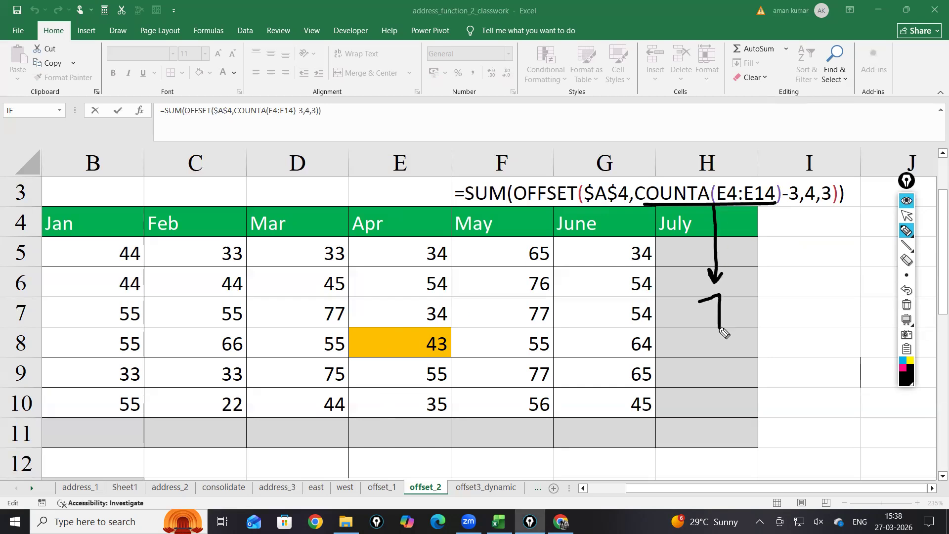
# Draw an arrow pointing at the highlighted cell E8 and handwrite -3 beside the 7 with the result 4 below
pyautogui.moveTo(493, 340)
pyautogui.mouseDown()
pyautogui.moveTo(453, 341)
pyautogui.moveTo(462, 351)
pyautogui.mouseUp()
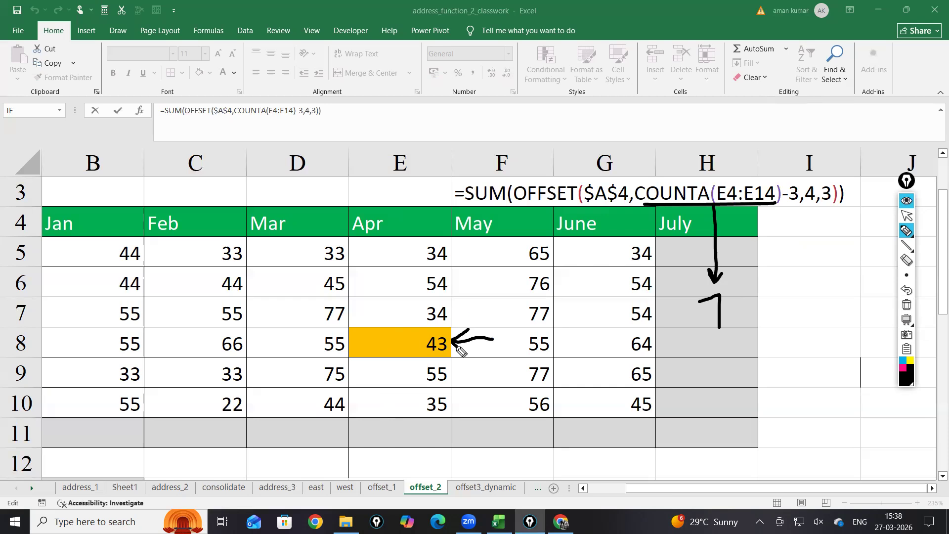
pyautogui.moveTo(742, 313); pyautogui.dragTo(772, 305)
pyautogui.moveTo(764, 293)
pyautogui.mouseDown()
pyautogui.moveTo(791, 301)
pyautogui.moveTo(777, 310)
pyautogui.mouseUp()
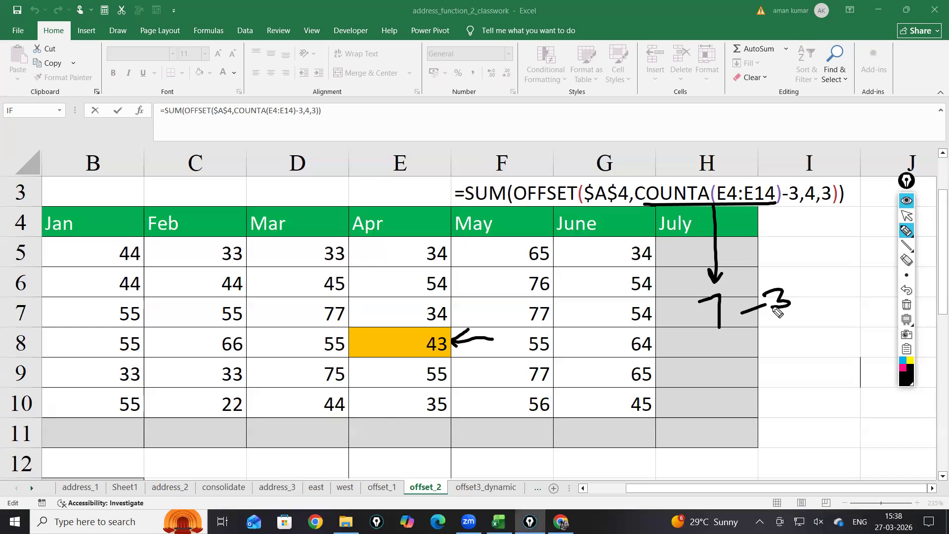
pyautogui.moveTo(767, 342); pyautogui.dragTo(782, 352)
pyautogui.moveTo(780, 341); pyautogui.dragTo(787, 384)
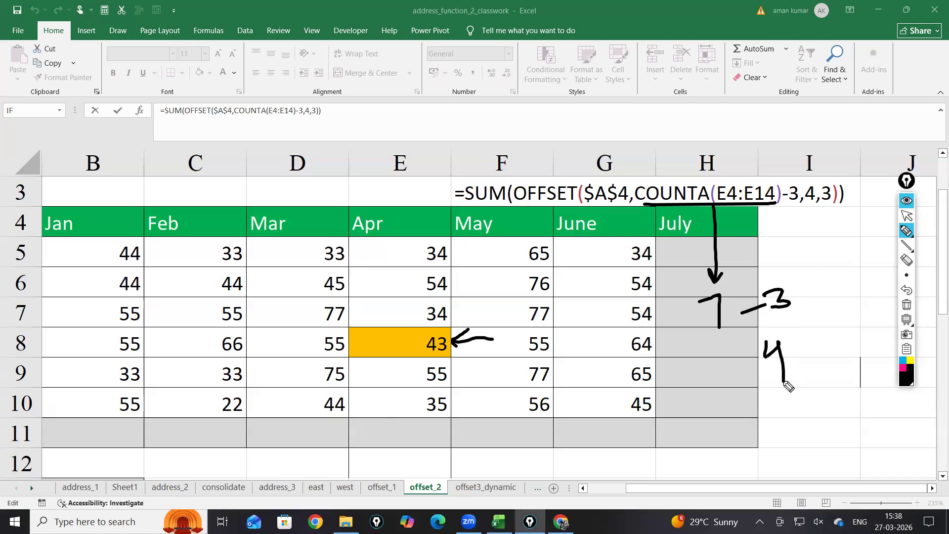
# Strike out COUNTA(E4:E14)-3 in the displayed formula with the pen and handwrite 4 above it
pyautogui.moveTo(641, 197)
pyautogui.mouseDown()
pyautogui.moveTo(806, 197)
pyautogui.moveTo(653, 204)
pyautogui.mouseUp()
pyautogui.moveTo(712, 132)
pyautogui.mouseDown()
pyautogui.moveTo(711, 154)
pyautogui.moveTo(735, 146)
pyautogui.mouseUp()
pyautogui.moveTo(723, 141); pyautogui.dragTo(729, 179)
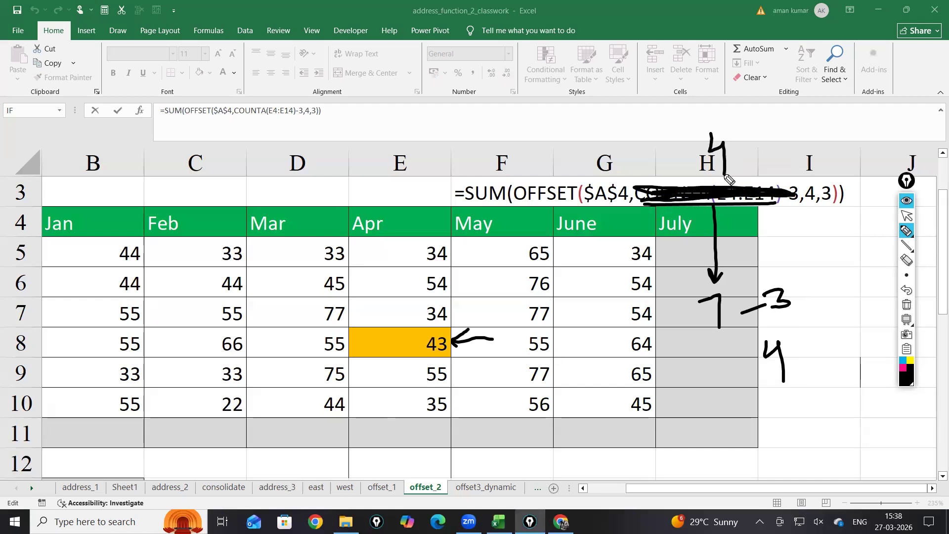
# Tick the Apr header, box cell E8, draw a line down from the formula's final 3, and mark beside E8 and E9
pyautogui.moveTo(408, 221); pyautogui.dragTo(431, 199)
pyautogui.moveTo(448, 324)
pyautogui.mouseDown()
pyautogui.moveTo(345, 337)
pyautogui.moveTo(386, 357)
pyautogui.moveTo(457, 340)
pyautogui.moveTo(441, 328)
pyautogui.mouseUp()
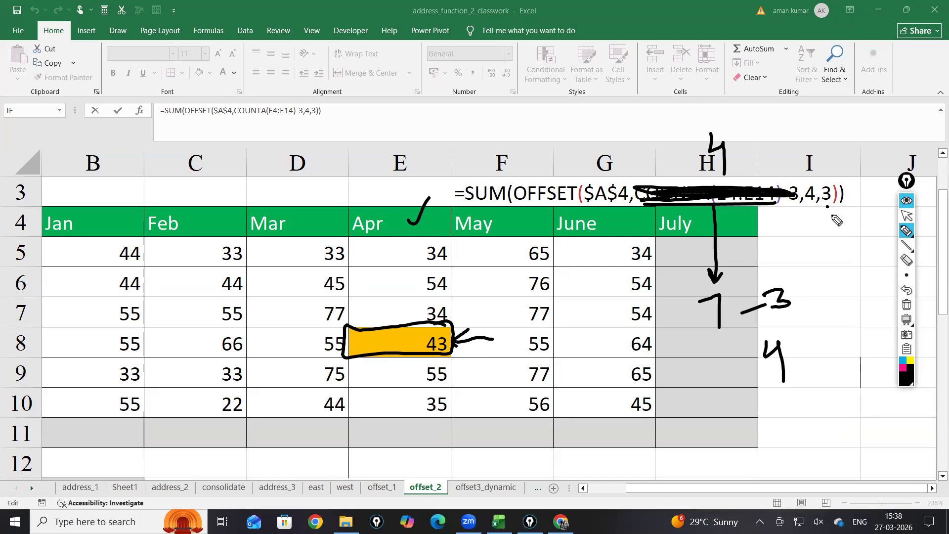
pyautogui.moveTo(826, 206); pyautogui.dragTo(863, 289)
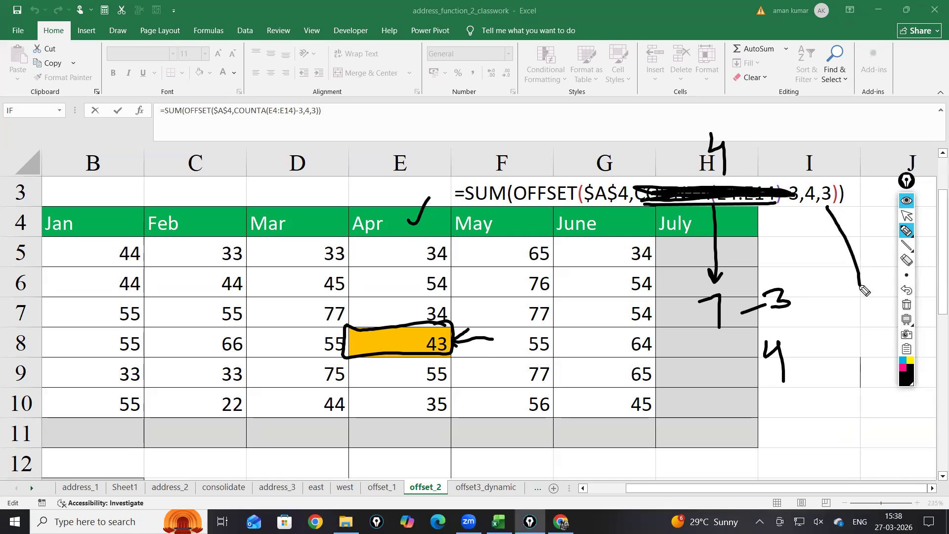
pyautogui.click(466, 346)
pyautogui.click(464, 377)
# Clear the pen annotations, handwrite 10 in E11, underline COUNTA(E4:E14), and write 8 - 3 with the result 5 below it
pyautogui.click(907, 305)
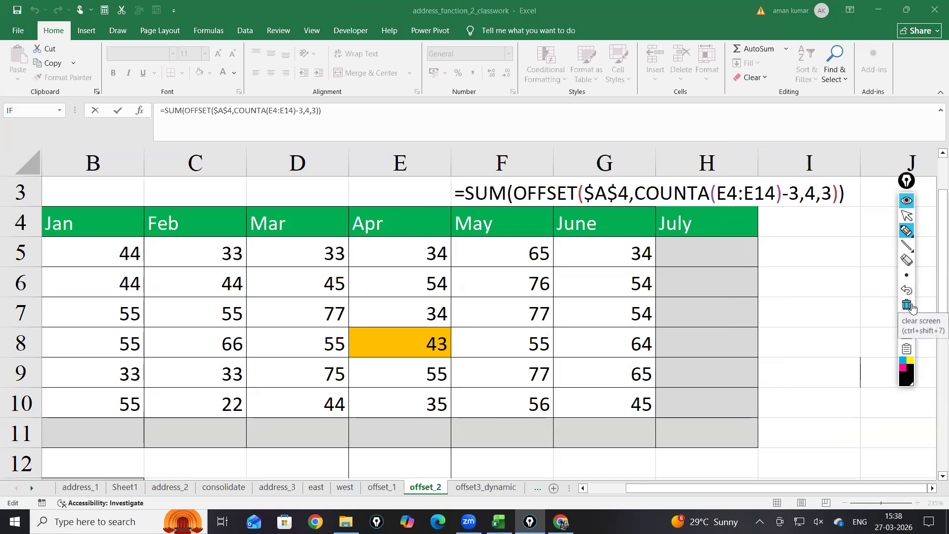
pyautogui.moveTo(404, 424)
pyautogui.mouseDown()
pyautogui.moveTo(403, 446)
pyautogui.moveTo(426, 445)
pyautogui.mouseUp()
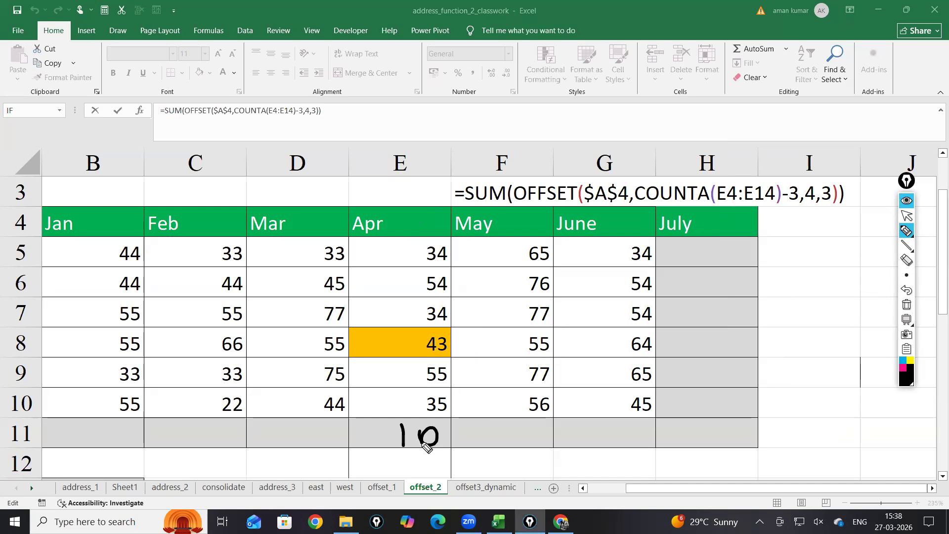
pyautogui.moveTo(641, 208); pyautogui.dragTo(778, 202)
pyautogui.moveTo(727, 232)
pyautogui.mouseDown()
pyautogui.moveTo(720, 262)
pyautogui.moveTo(726, 231)
pyautogui.moveTo(775, 247)
pyautogui.mouseUp()
pyautogui.moveTo(785, 237)
pyautogui.mouseDown()
pyautogui.moveTo(793, 240)
pyautogui.moveTo(786, 261)
pyautogui.mouseUp()
pyautogui.moveTo(722, 276)
pyautogui.mouseDown()
pyautogui.moveTo(787, 266)
pyautogui.moveTo(761, 319)
pyautogui.mouseUp()
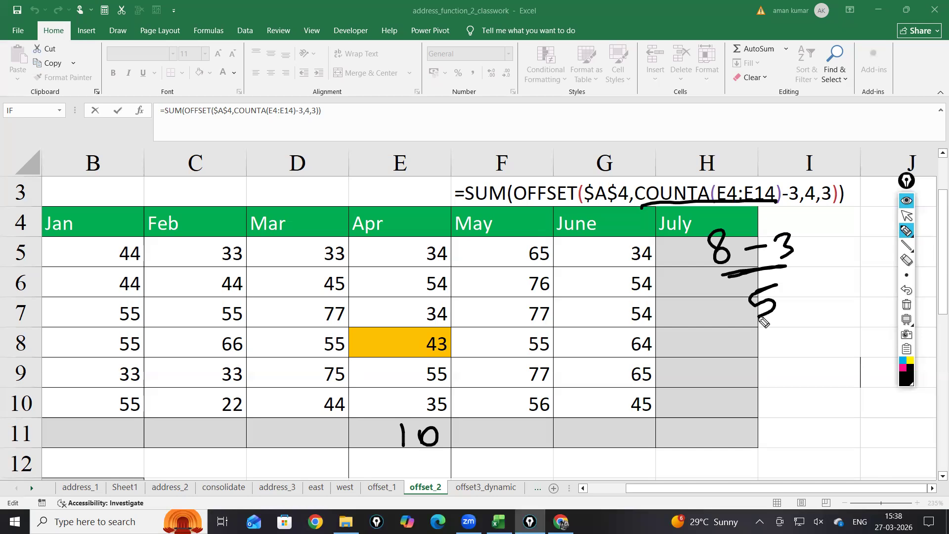
# Draw an arrow pointing at cell E9 and mark the Apr cells from E9 down to E11
pyautogui.moveTo(363, 375); pyautogui.dragTo(398, 373)
pyautogui.moveTo(389, 366); pyautogui.dragTo(395, 383)
pyautogui.moveTo(471, 365); pyautogui.dragTo(464, 407)
pyautogui.moveTo(462, 438); pyautogui.dragTo(466, 449)
# Clear the annotations, handwrite 10 and 11 in E11 and E12, underline COUNTA(E4:E14), and write 9 - 3 with 6 below
pyautogui.click(907, 306)
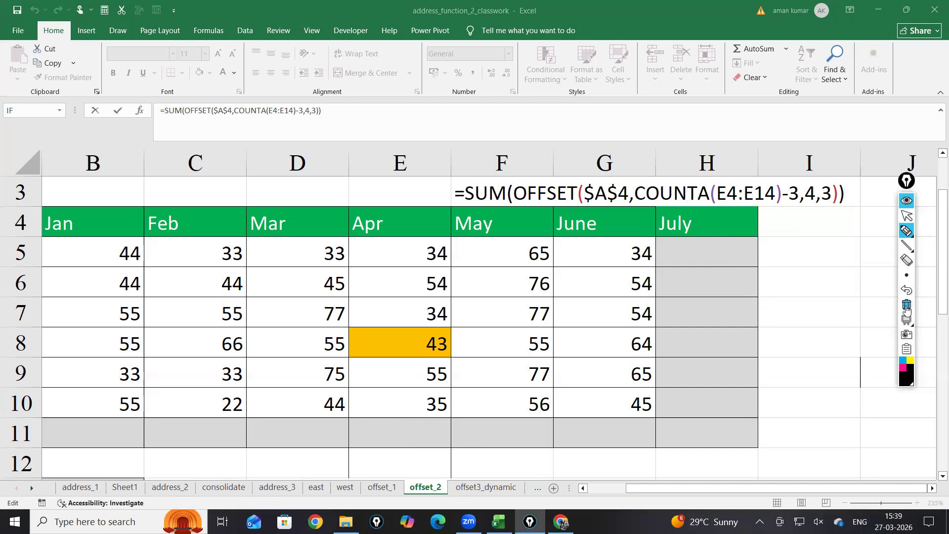
pyautogui.moveTo(413, 420)
pyautogui.mouseDown()
pyautogui.moveTo(413, 437)
pyautogui.moveTo(435, 422)
pyautogui.mouseUp()
pyautogui.moveTo(414, 457)
pyautogui.mouseDown()
pyautogui.moveTo(414, 474)
pyautogui.moveTo(429, 474)
pyautogui.mouseUp()
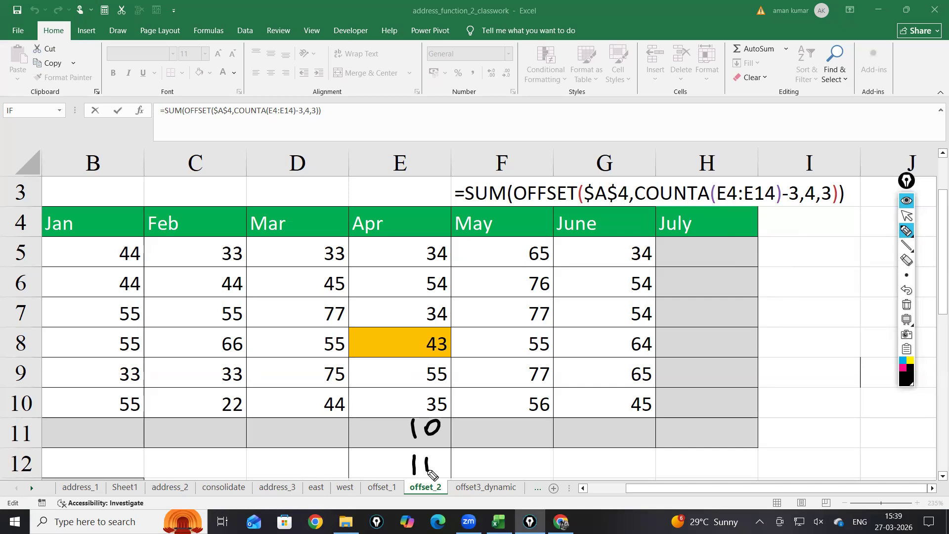
pyautogui.moveTo(652, 209); pyautogui.dragTo(771, 208)
pyautogui.moveTo(744, 236)
pyautogui.mouseDown()
pyautogui.moveTo(734, 267)
pyautogui.moveTo(790, 258)
pyautogui.moveTo(783, 295)
pyautogui.mouseUp()
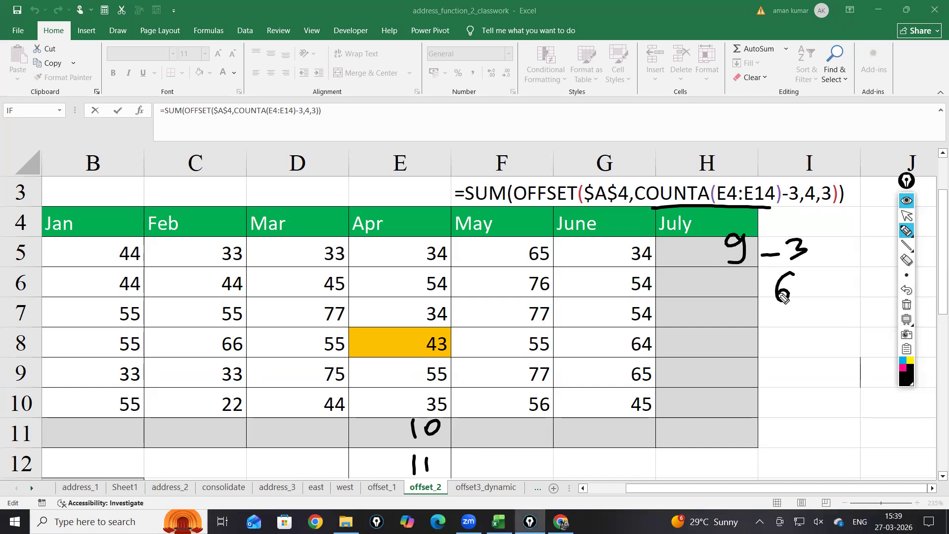
# Number cells E5 to E10 from 1 to 6, then draw a line above the value in E10 and another alongside E10 to E12
pyautogui.moveTo(465, 248)
pyautogui.mouseDown()
pyautogui.moveTo(480, 285)
pyautogui.moveTo(478, 352)
pyautogui.mouseUp()
pyautogui.moveTo(481, 367)
pyautogui.mouseDown()
pyautogui.moveTo(471, 364)
pyautogui.moveTo(470, 416)
pyautogui.mouseUp()
pyautogui.moveTo(424, 394); pyautogui.dragTo(386, 393)
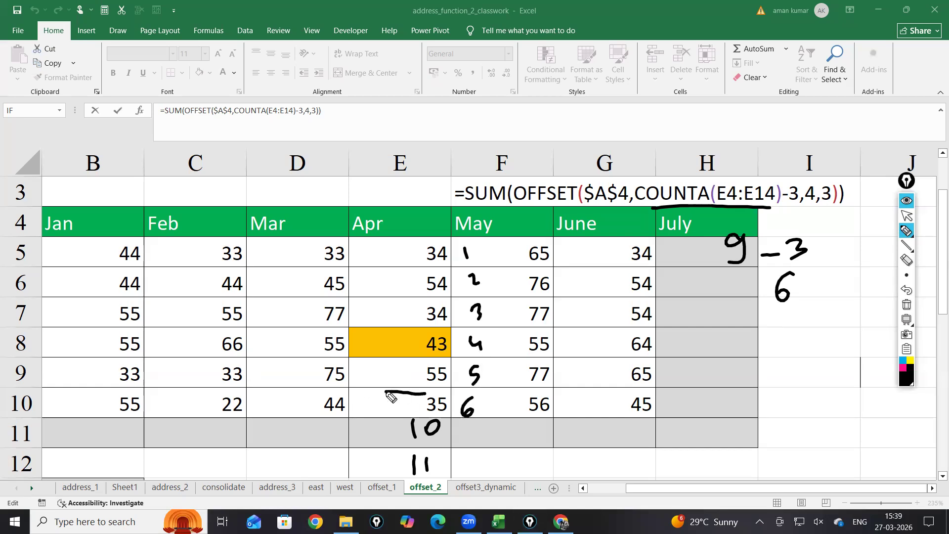
pyautogui.moveTo(454, 408); pyautogui.dragTo(459, 471)
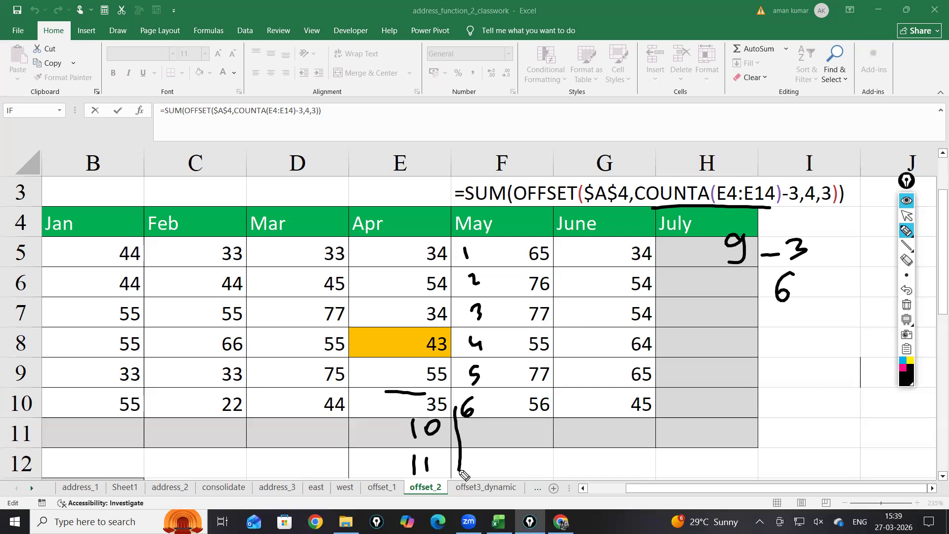
# Hide the pen annotations and commit the unchanged SUM(OFFSET) formula in cell F3
pyautogui.click(907, 200)
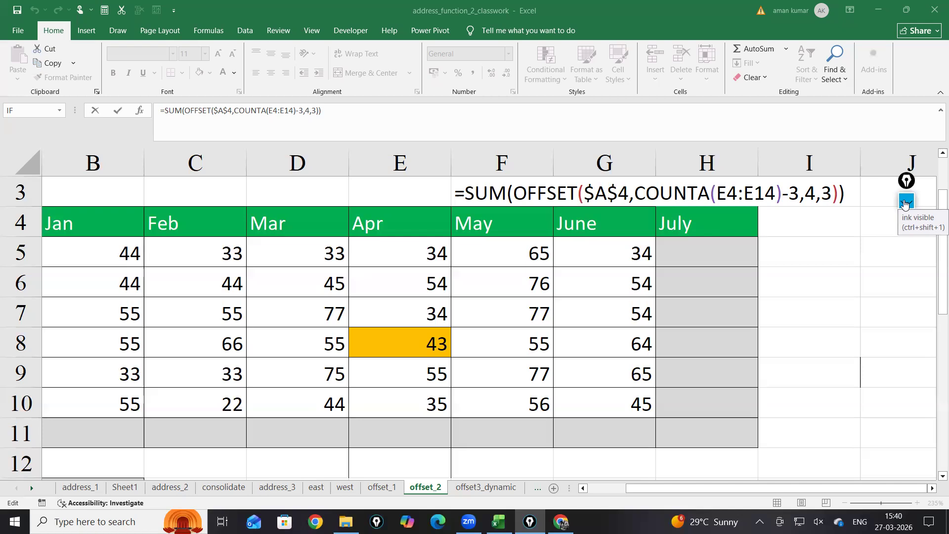
pyautogui.click(904, 203)
pyautogui.click(467, 195)
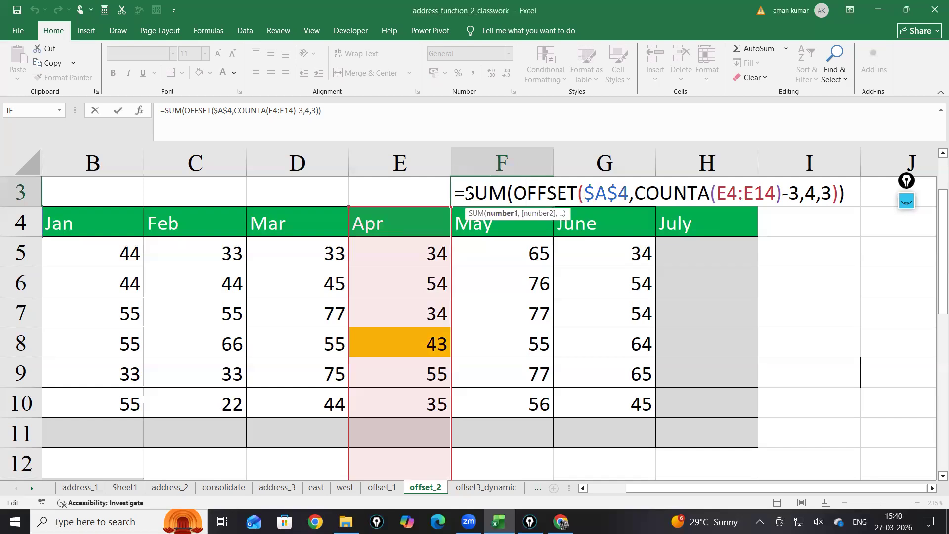
pyautogui.press('Return')
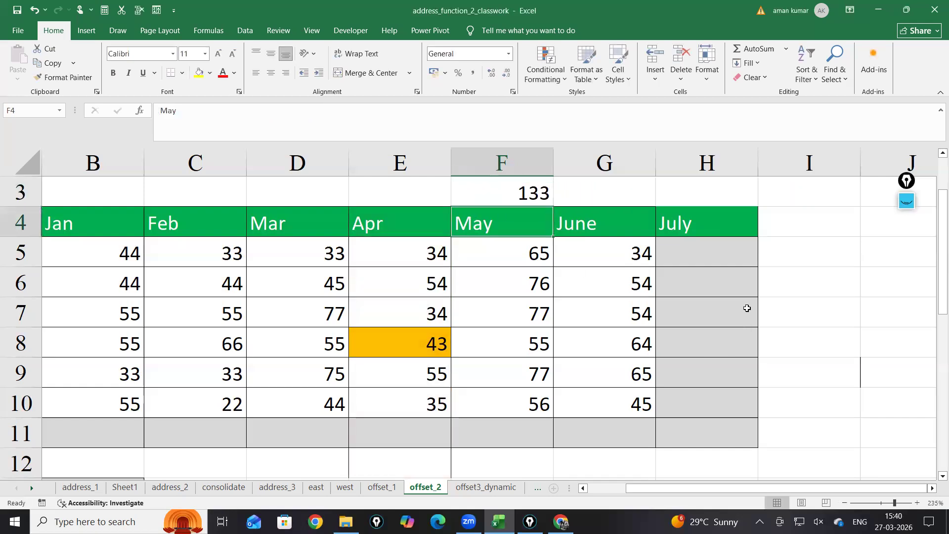
# Open the offset3_dynamic worksheet
pyautogui.click(699, 347)
pyautogui.click(470, 486)
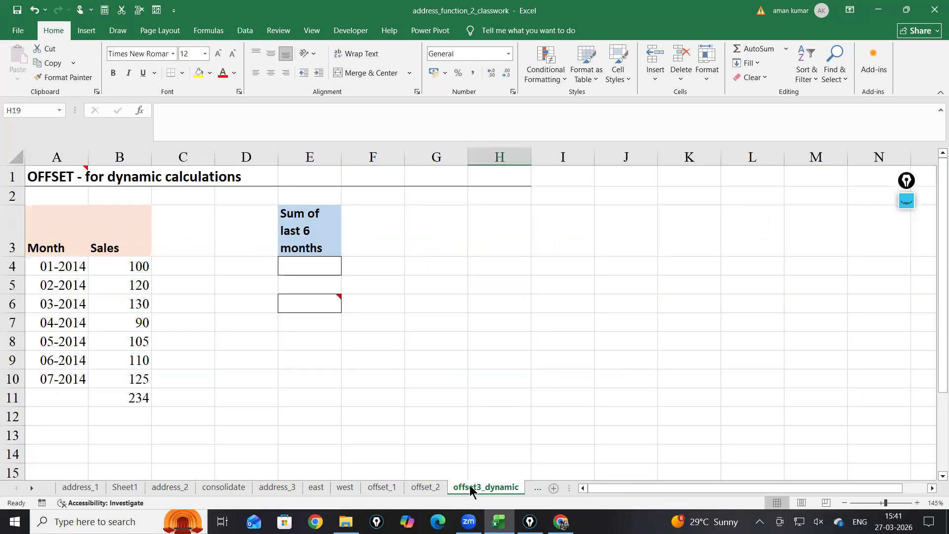